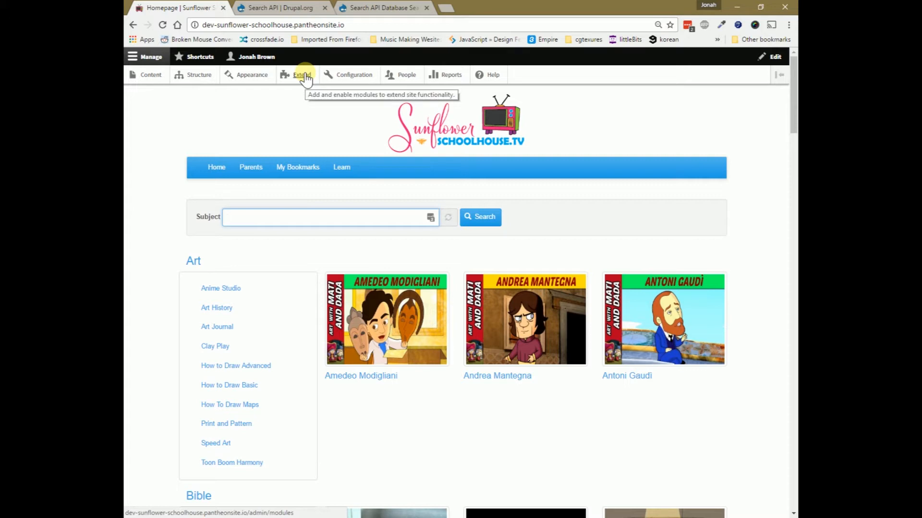
Search the site's homepage by subject for "Science (8)"
click(249, 217)
text(sci)
click(243, 245)
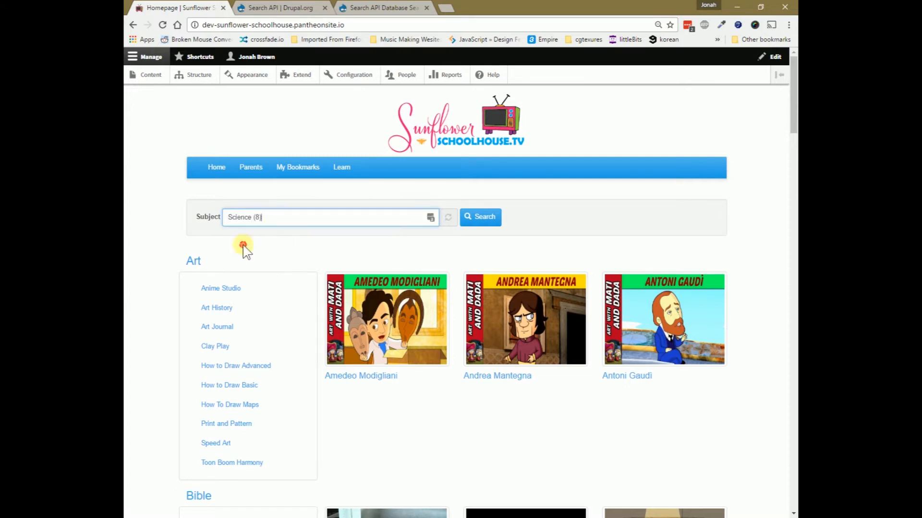
click(484, 218)
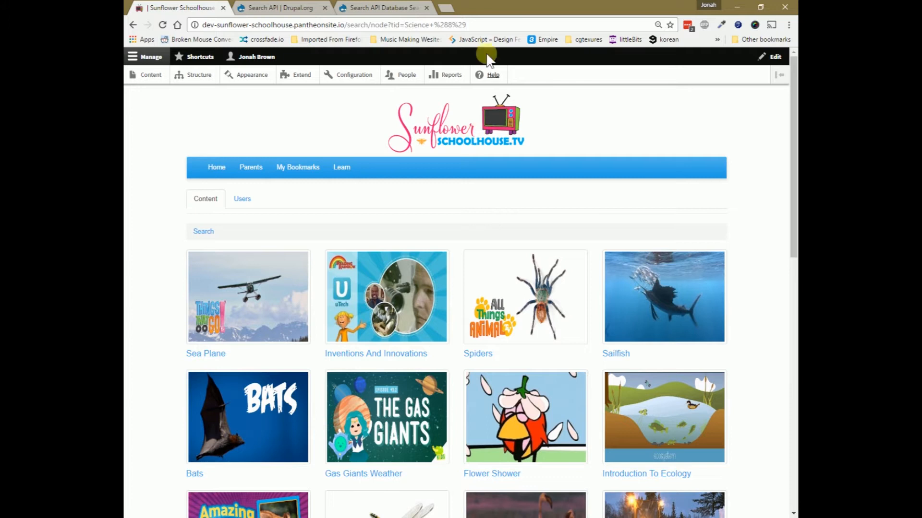
Review the Search API and Search API Database Search project pages on drupal.org, closing the Database Search page
click(305, 7)
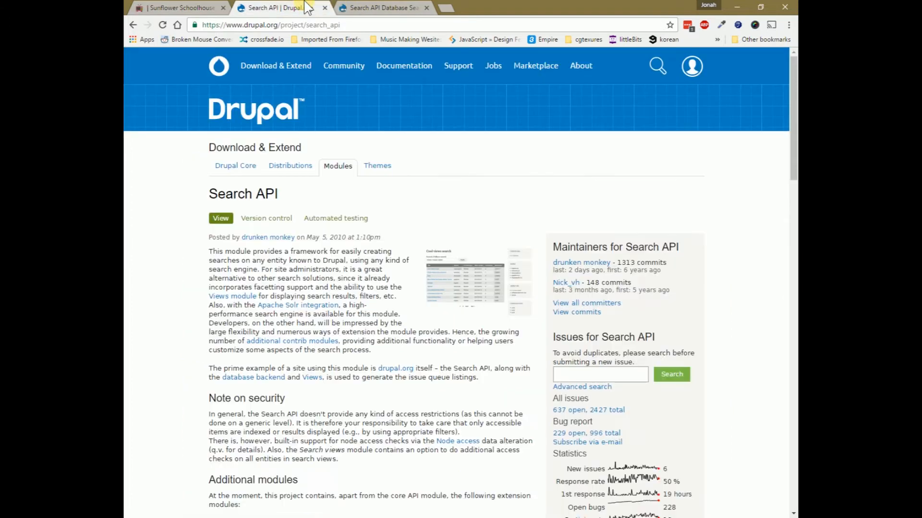
click(376, 7)
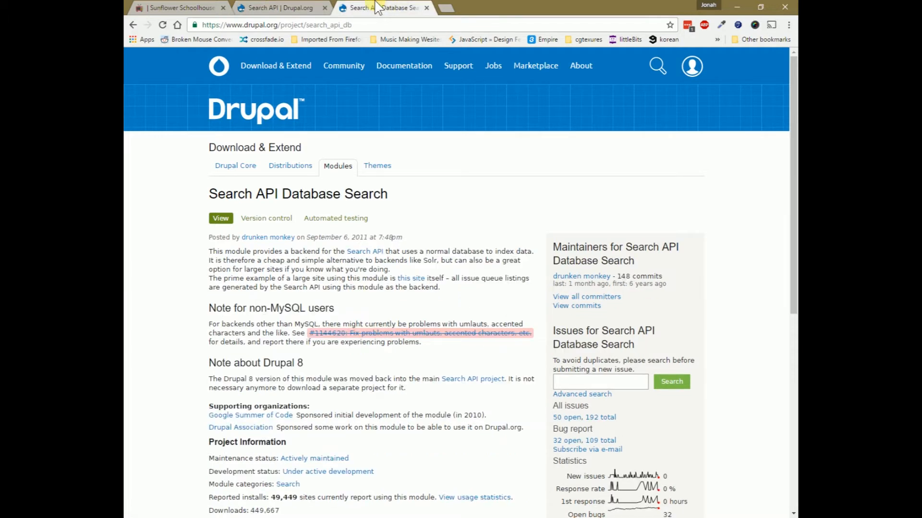
click(426, 8)
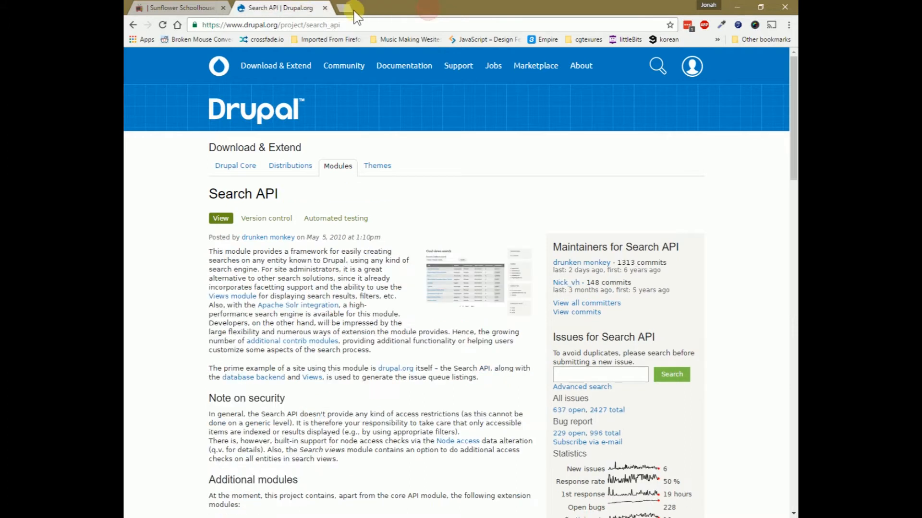
scroll(341, 234, down, 8)
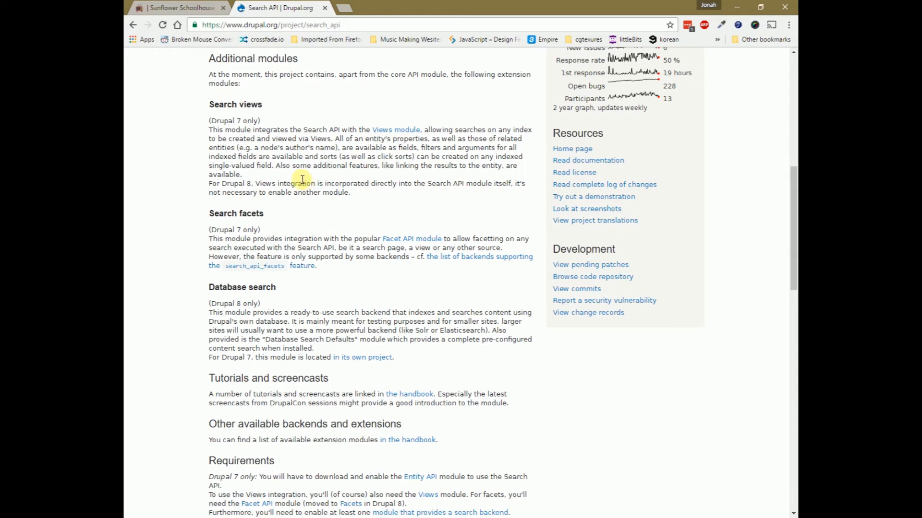
scroll(302, 179, up, 6)
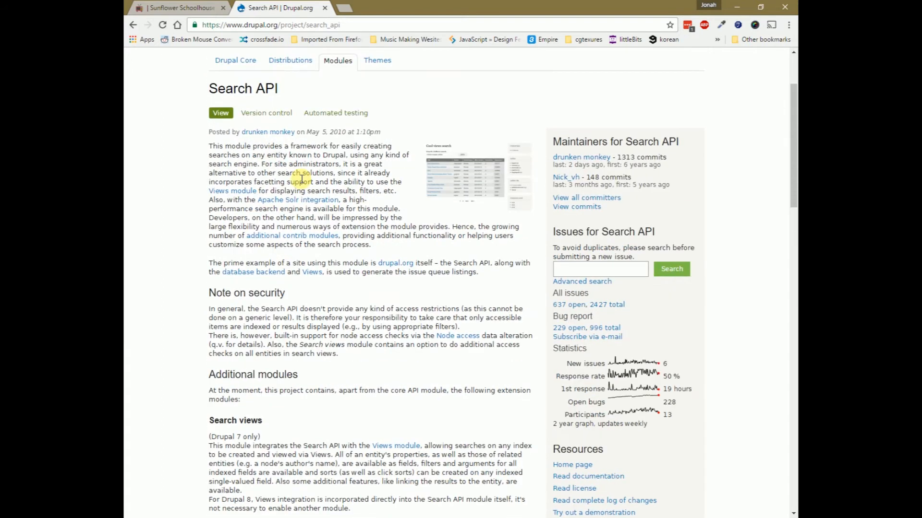
Open the site's Extend page and copy the 8.x-1.0-beta4 tar.gz download link from the Search API project page
click(197, 7)
click(301, 75)
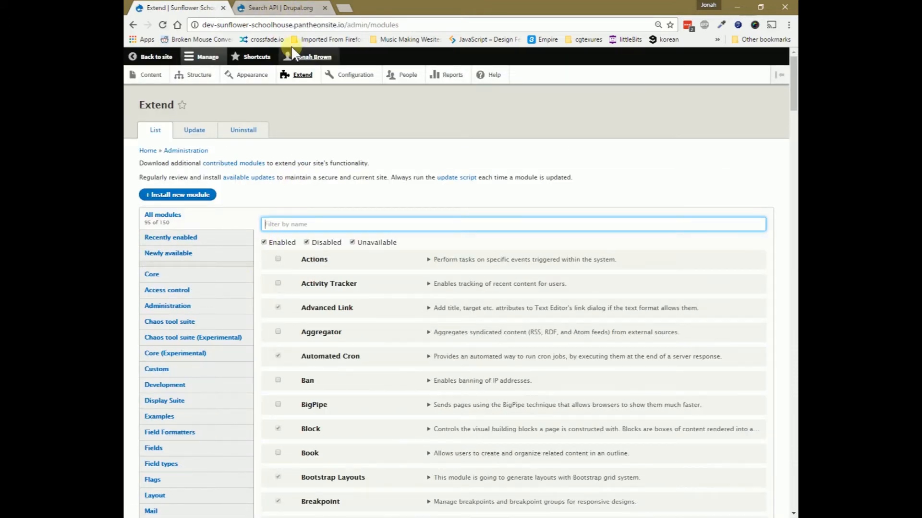
click(291, 9)
scroll(397, 262, down, 15)
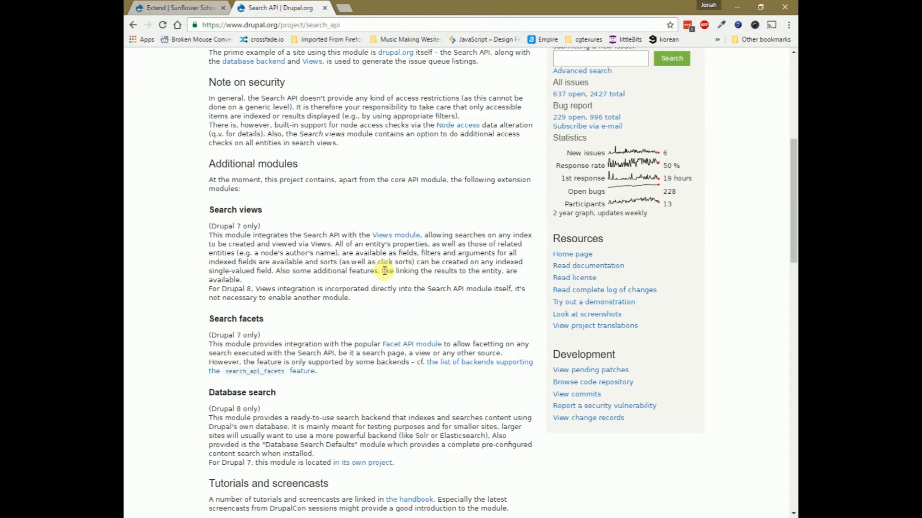
scroll(384, 271, down, 9)
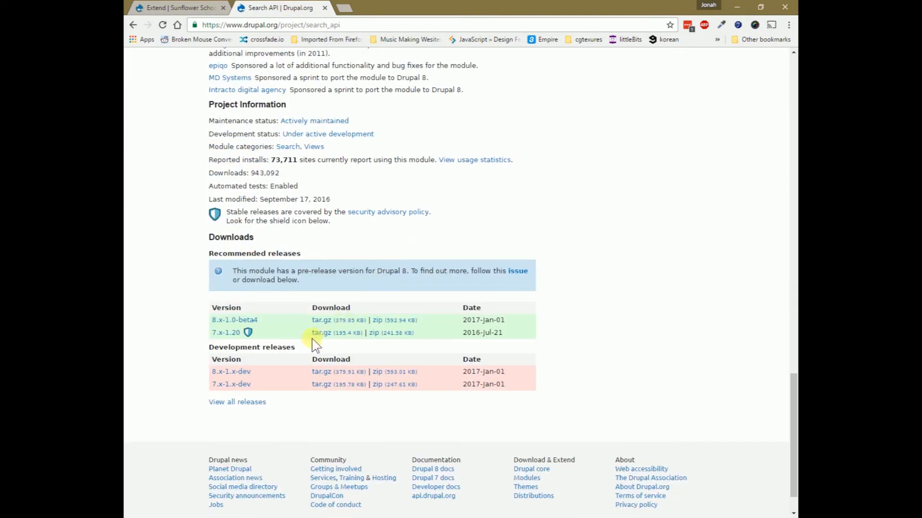
right_click(344, 321)
click(374, 385)
click(195, 8)
click(200, 196)
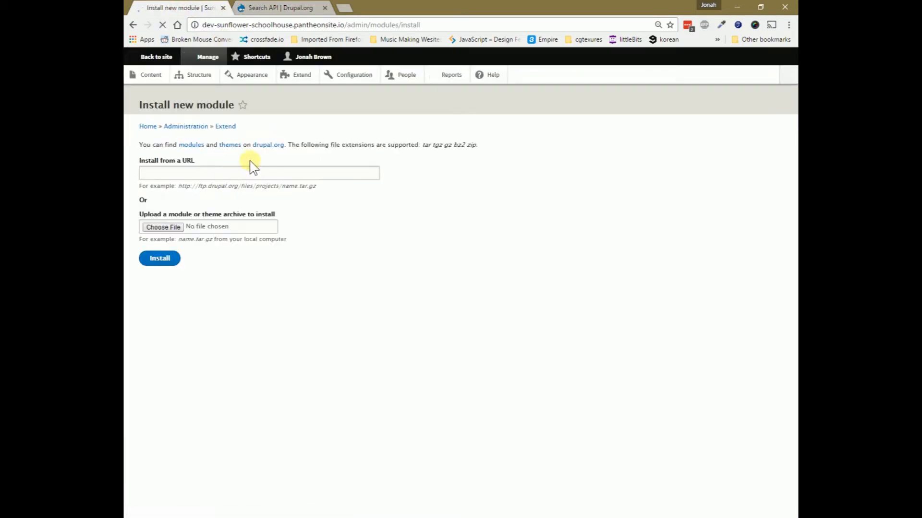
click(253, 172)
key(ctrl+v)
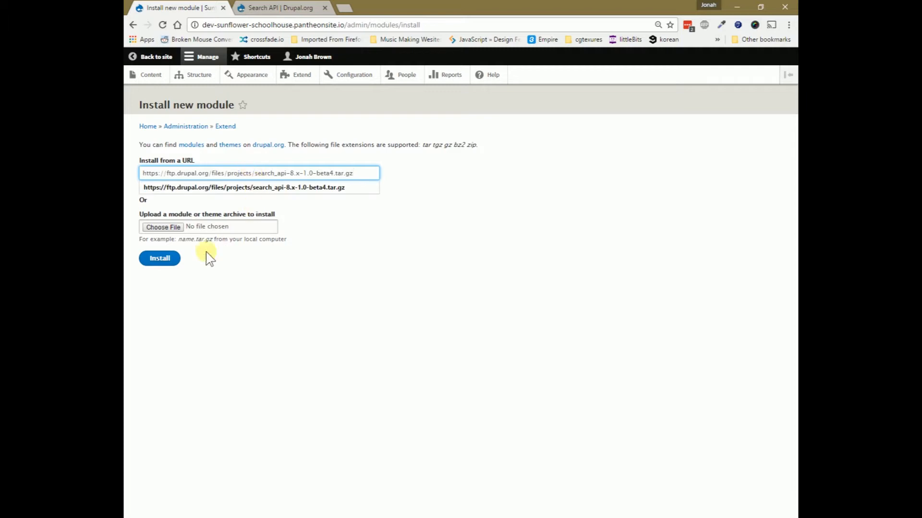
click(170, 261)
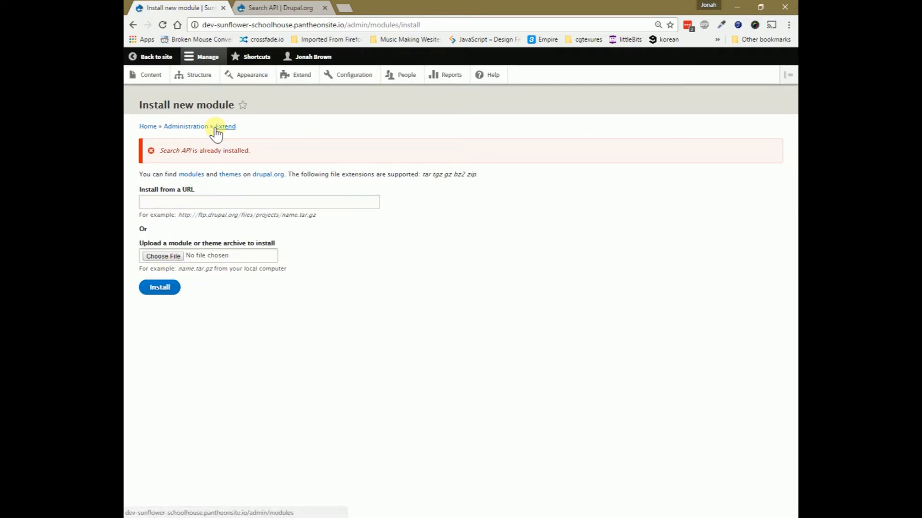
Return to the Extend page and filter the module list by "search" to check the Search API module
click(216, 129)
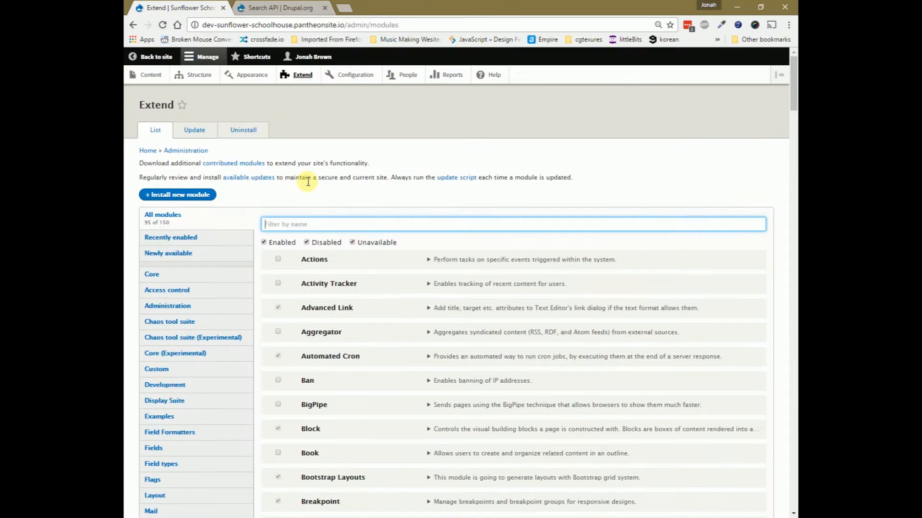
text(search)
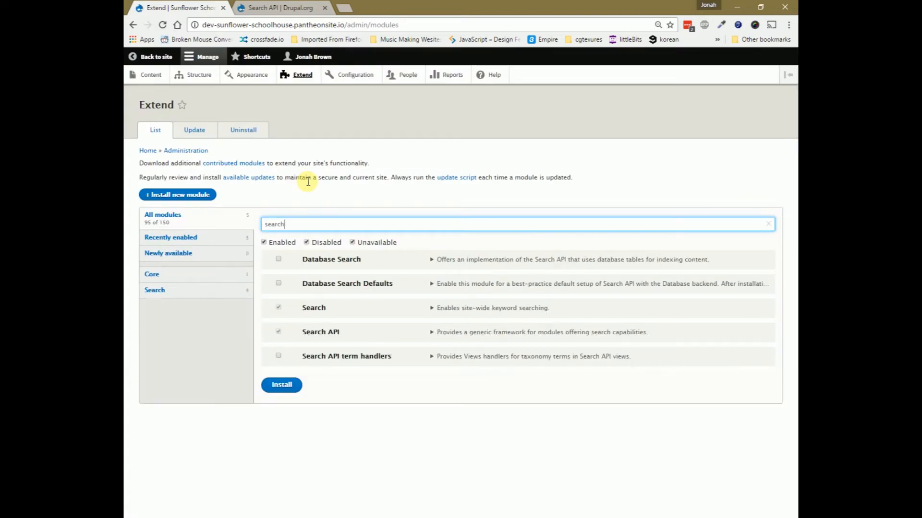
click(278, 331)
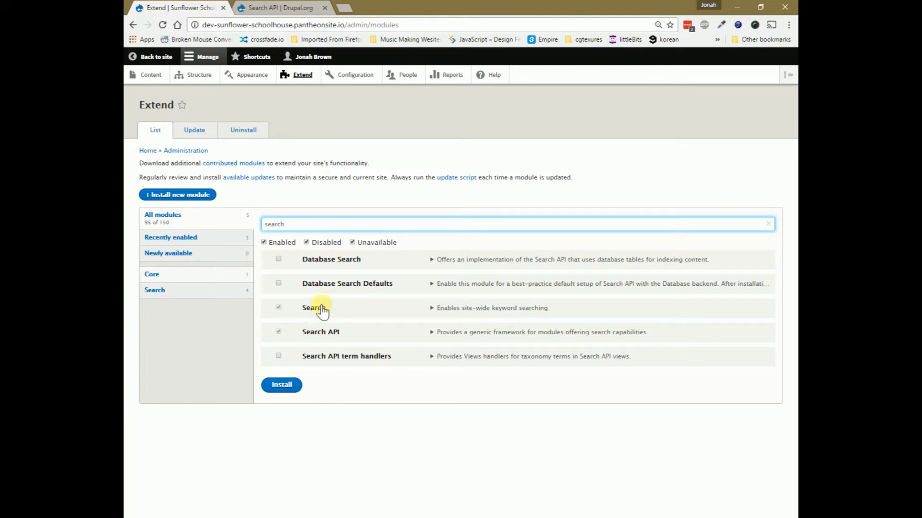
Uninstall the core Search module, confirm its configuration deletions, and filter the uninstall list by "sea" to check the remaining modules
click(232, 136)
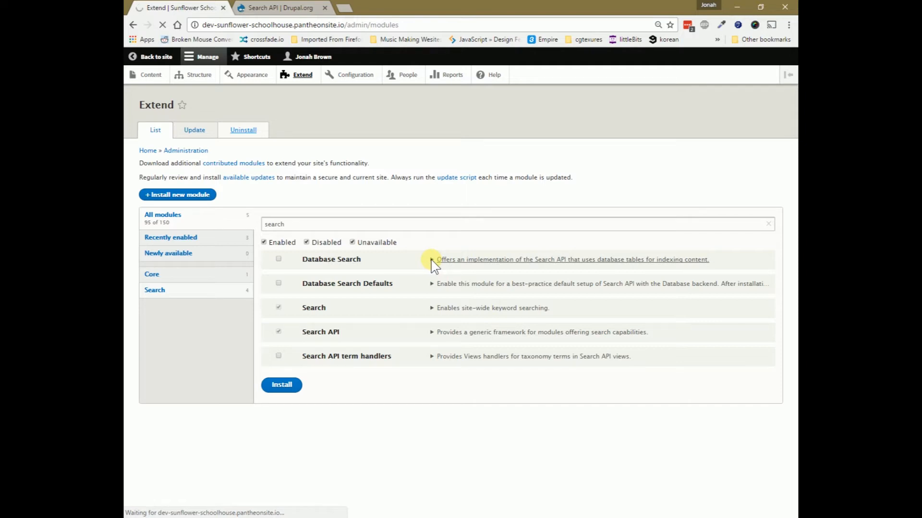
text(sea)
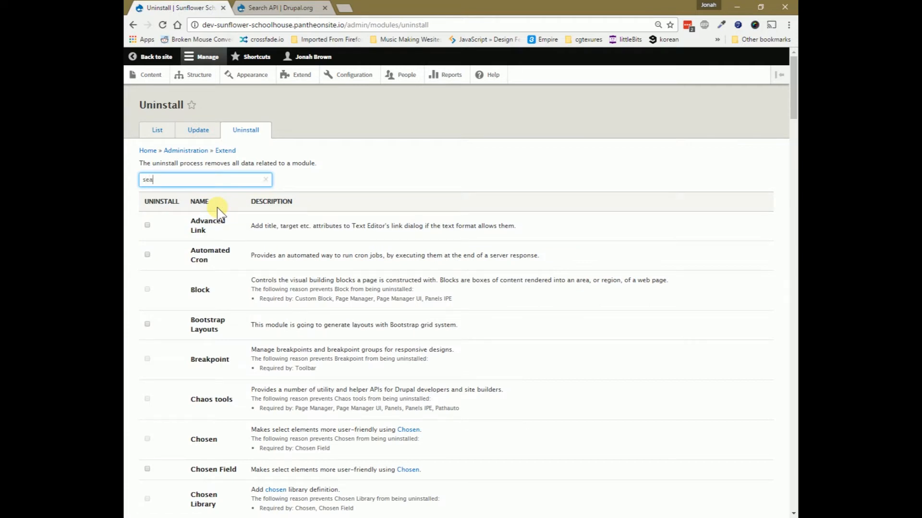
click(147, 221)
click(152, 270)
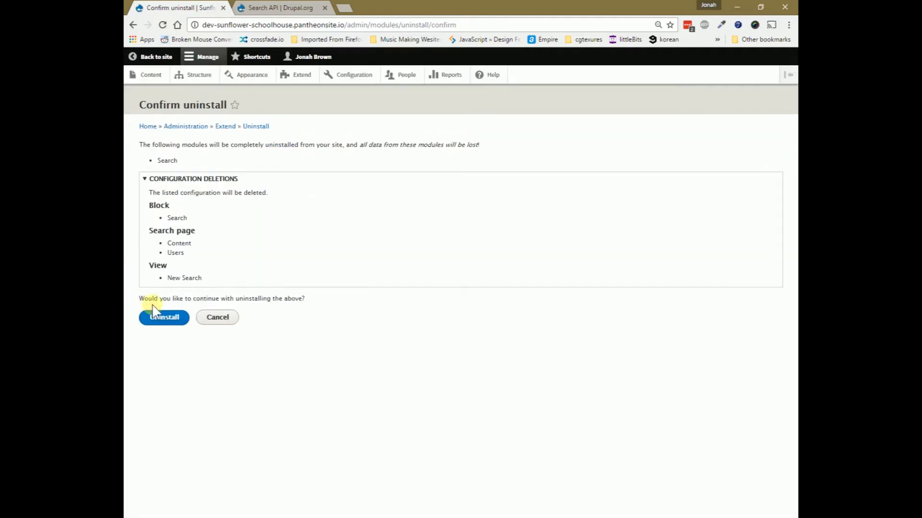
click(152, 318)
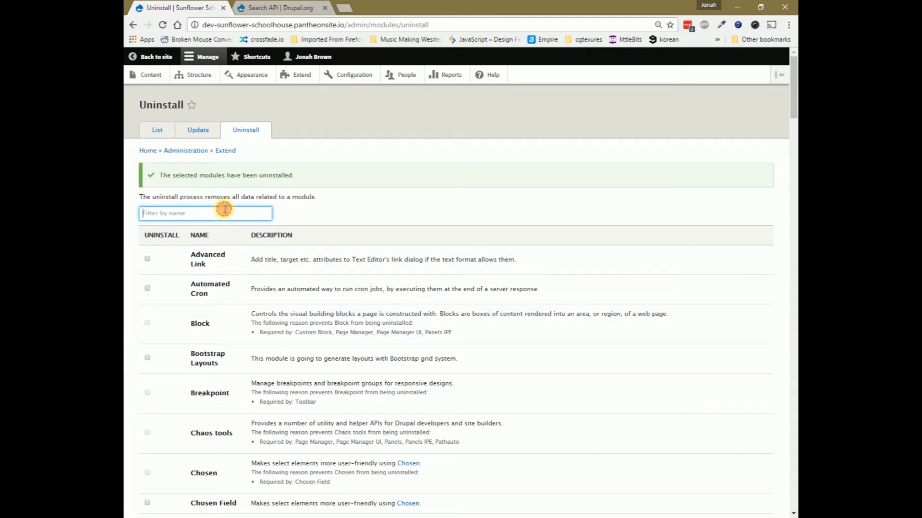
text(sea)
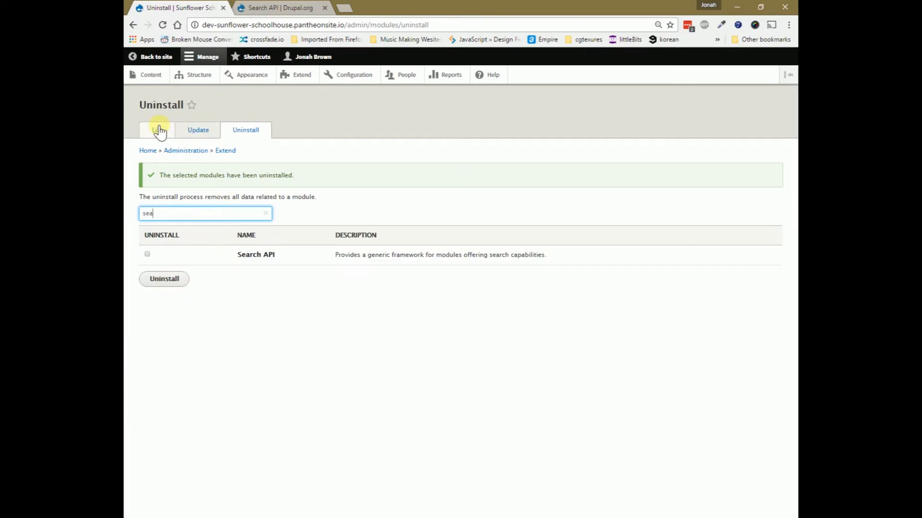
Filter the site's module list by "search" and install the Database Search and Database Search Defaults modules
click(158, 129)
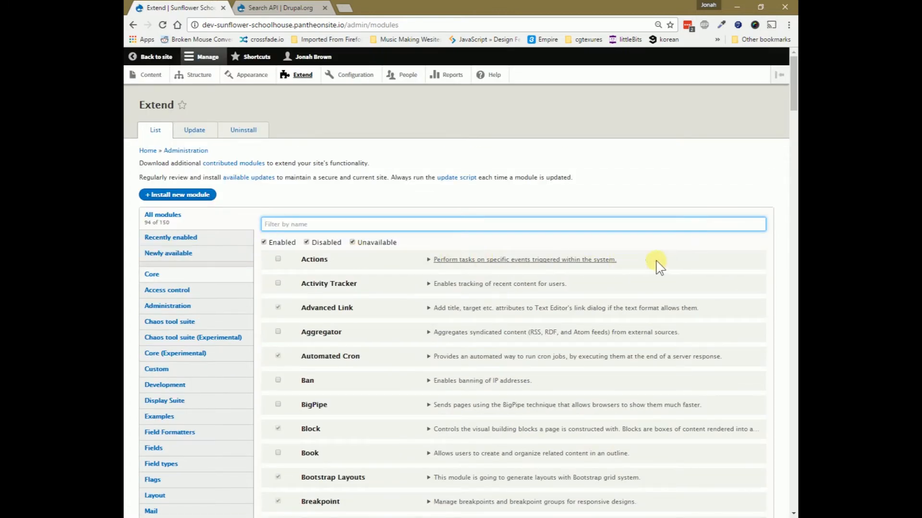
text(sear)
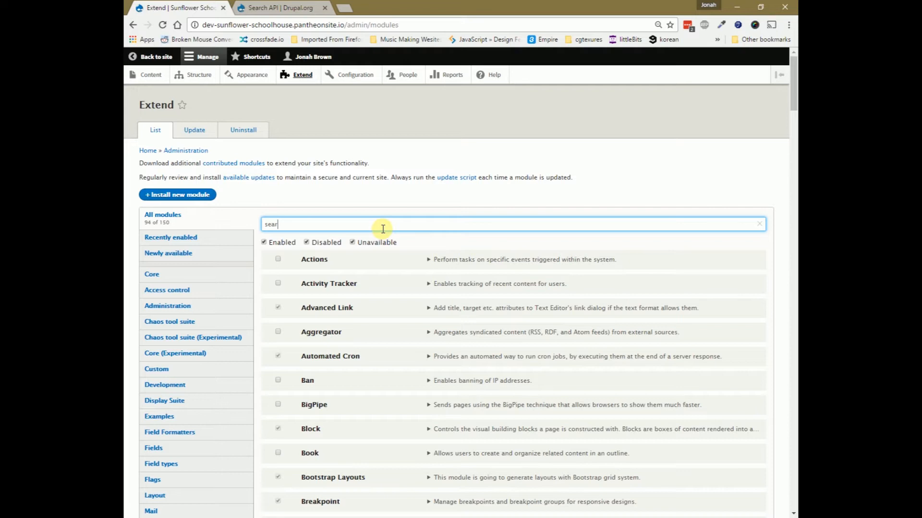
text(ch)
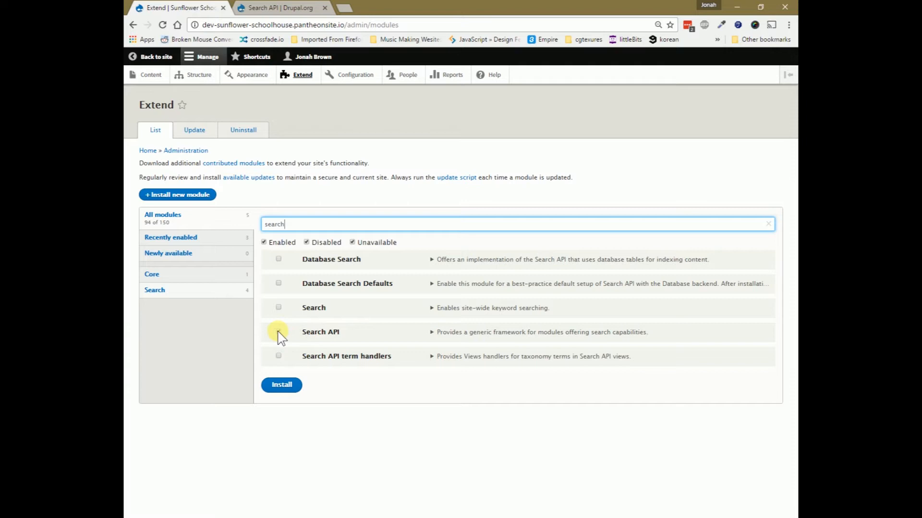
click(278, 284)
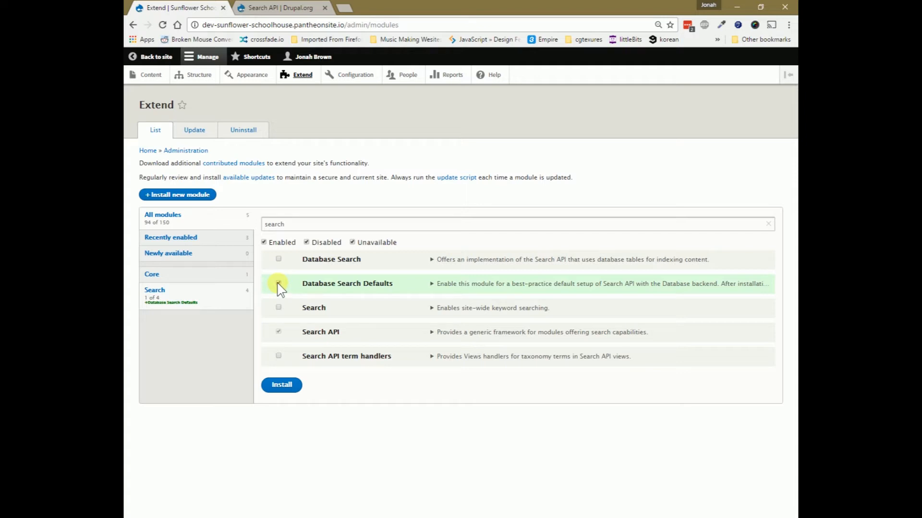
click(279, 259)
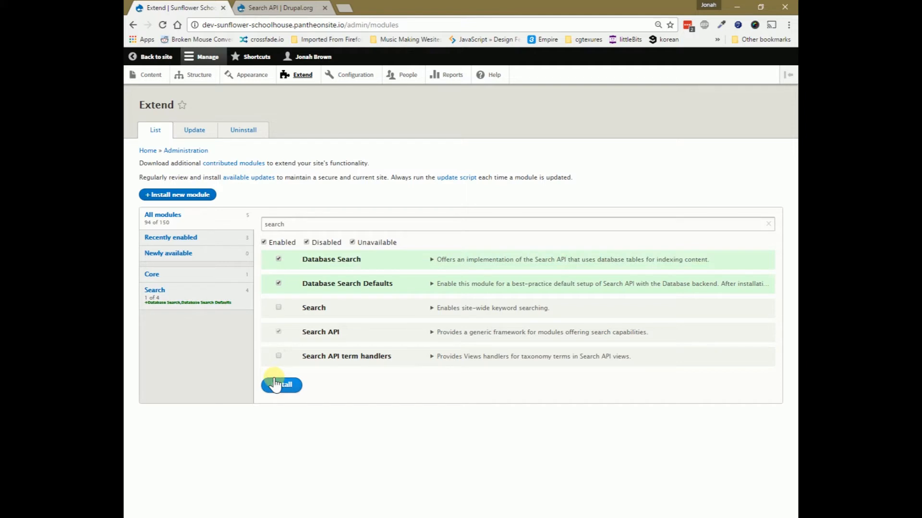
click(275, 384)
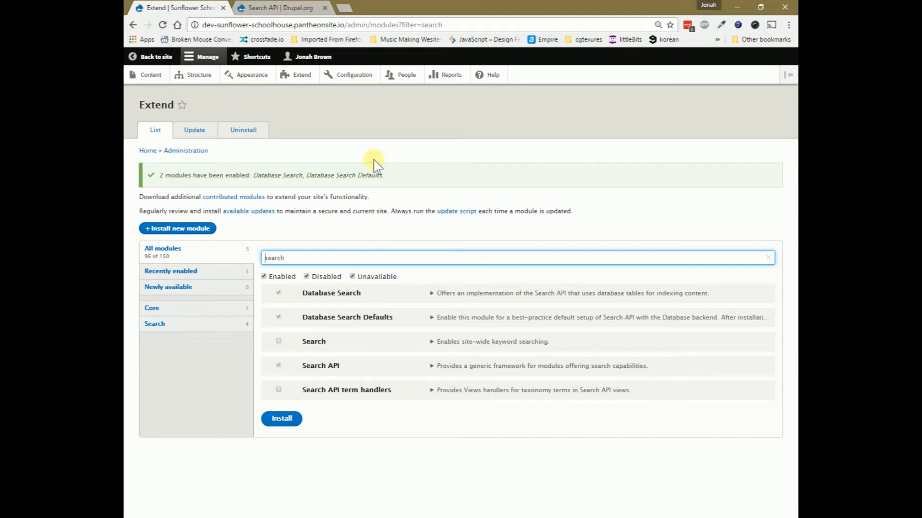
Find the Search API entry under Search and metadata on the site's Configuration page and open its settings
click(358, 77)
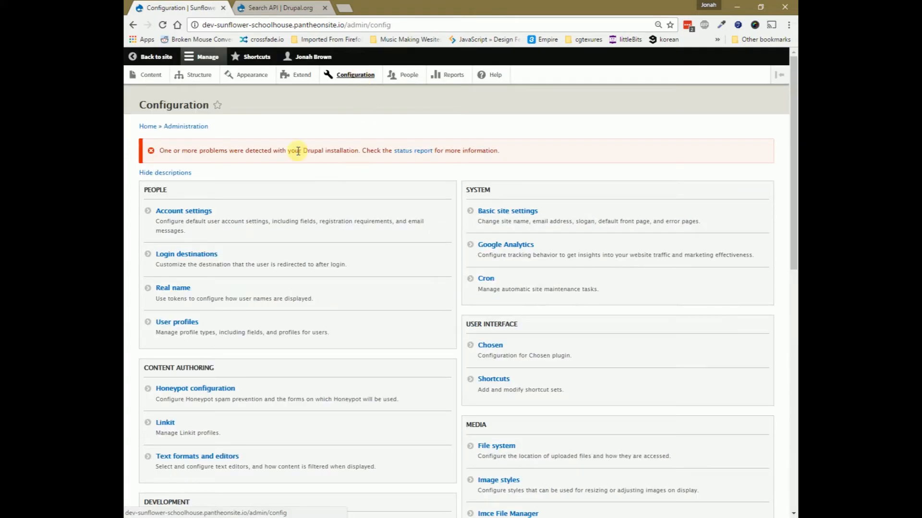
scroll(355, 255, down, 3)
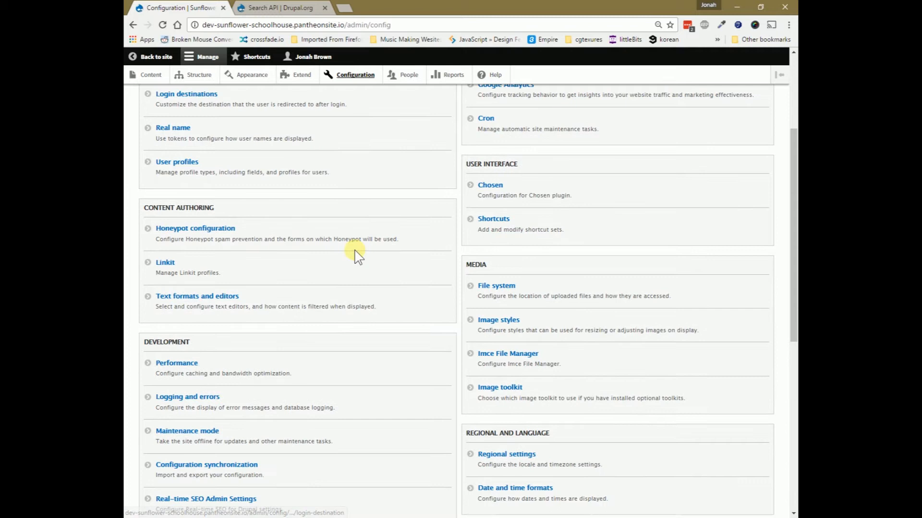
scroll(355, 256, down, 5)
scroll(355, 256, up, 8)
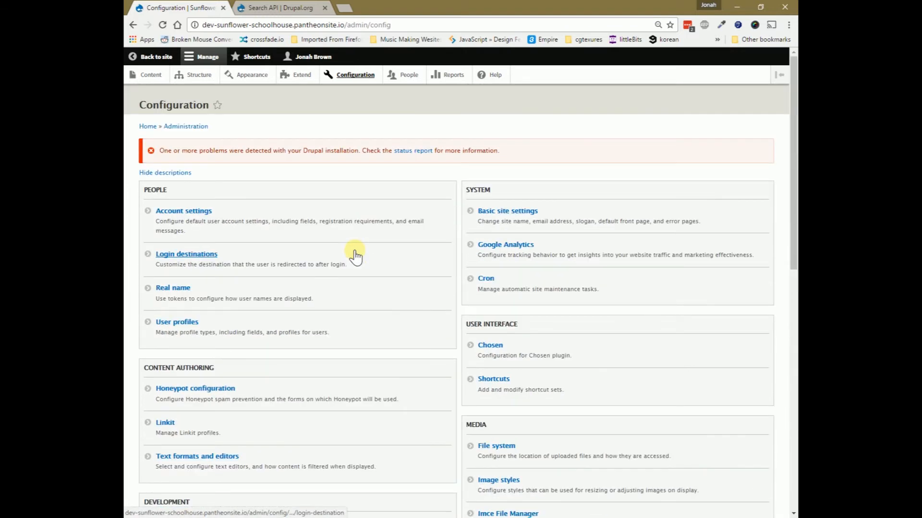
key(ctrl+f)
text(sea)
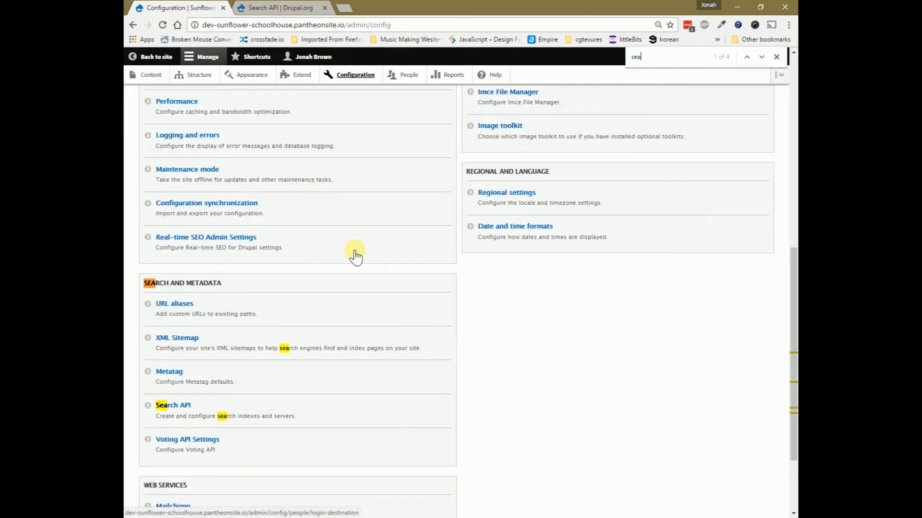
text(rc)
click(427, 425)
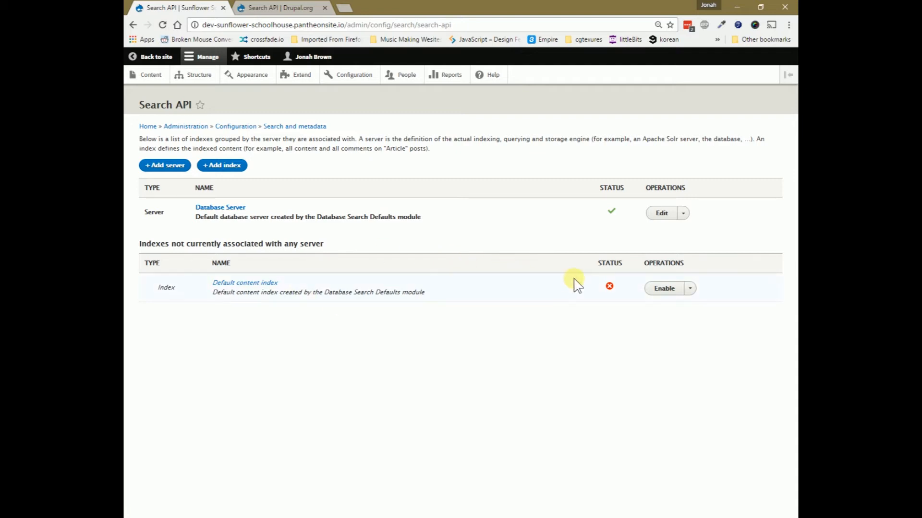
Open the Database Server search server and its edit form to examine the name and database backend settings
click(214, 217)
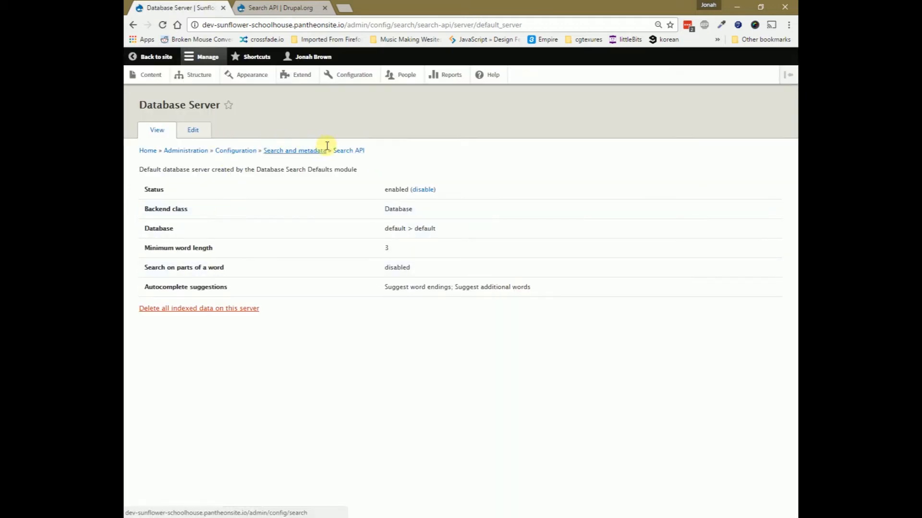
click(198, 131)
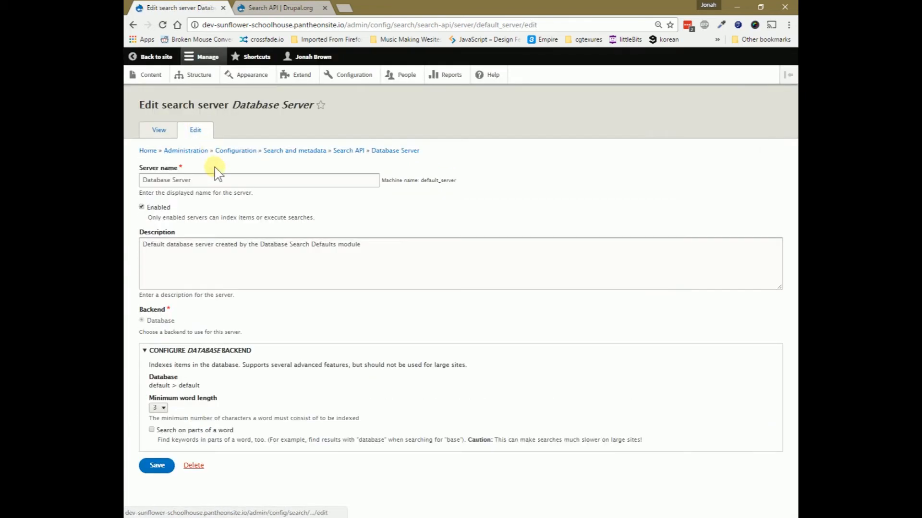
click(298, 180)
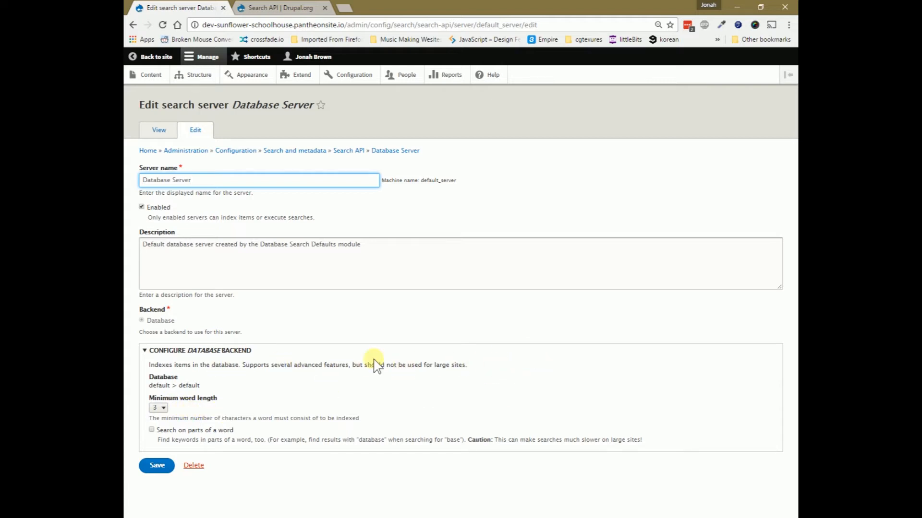
Save the Database Server search server and open the edit form of the Default content index from the Search API overview
click(142, 468)
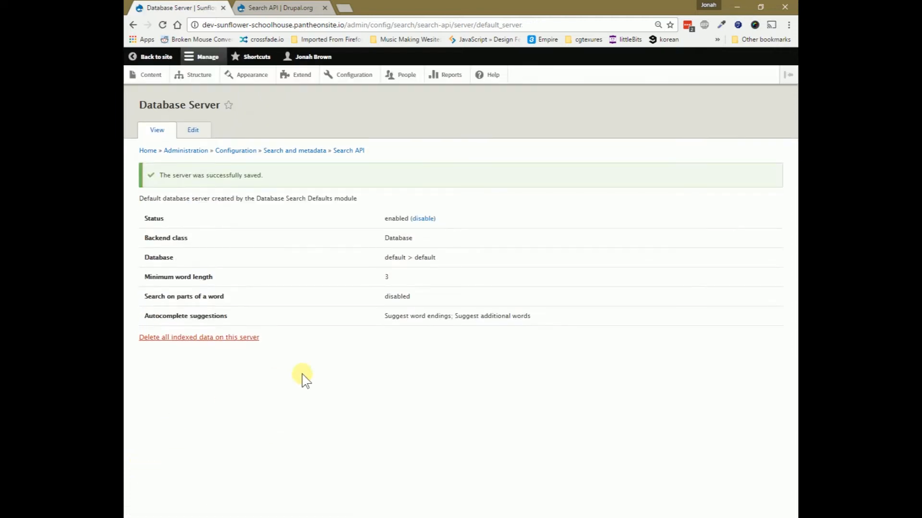
click(356, 152)
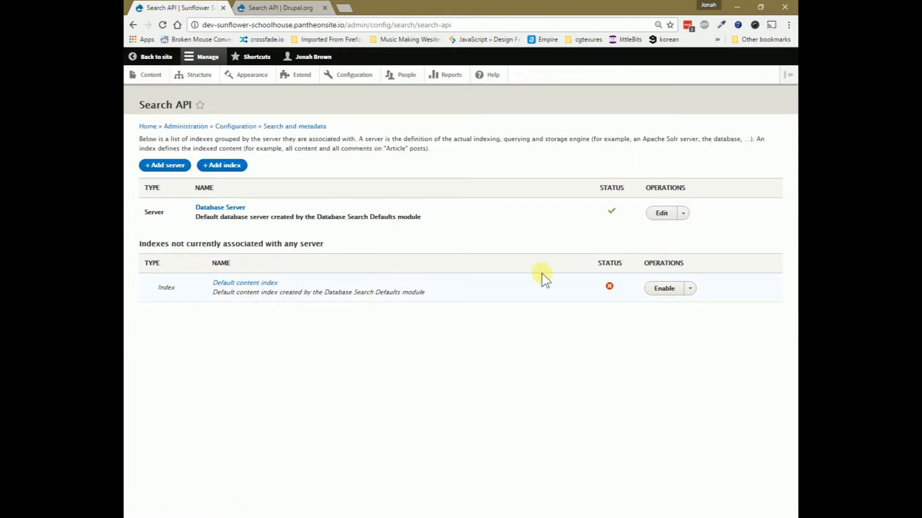
click(689, 288)
click(669, 303)
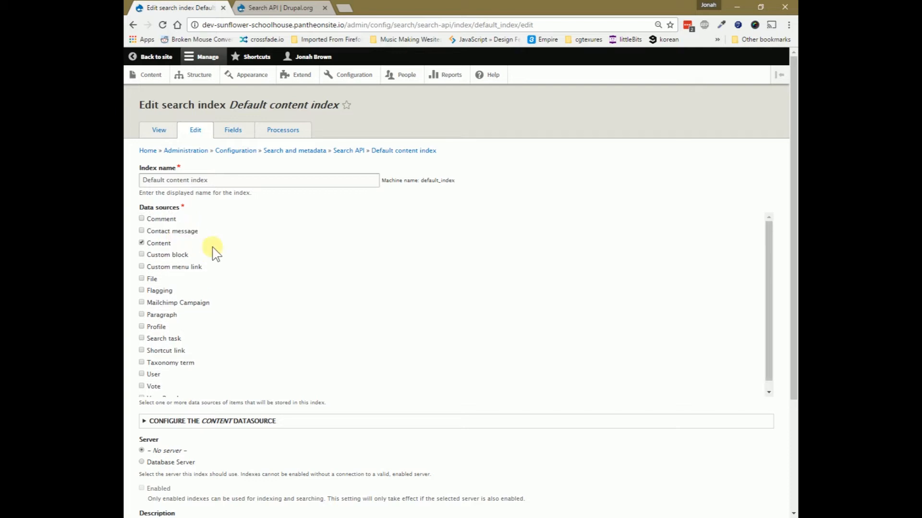
Review the index's data sources and assign the Default content index to Database Server
scroll(197, 398, down, 4)
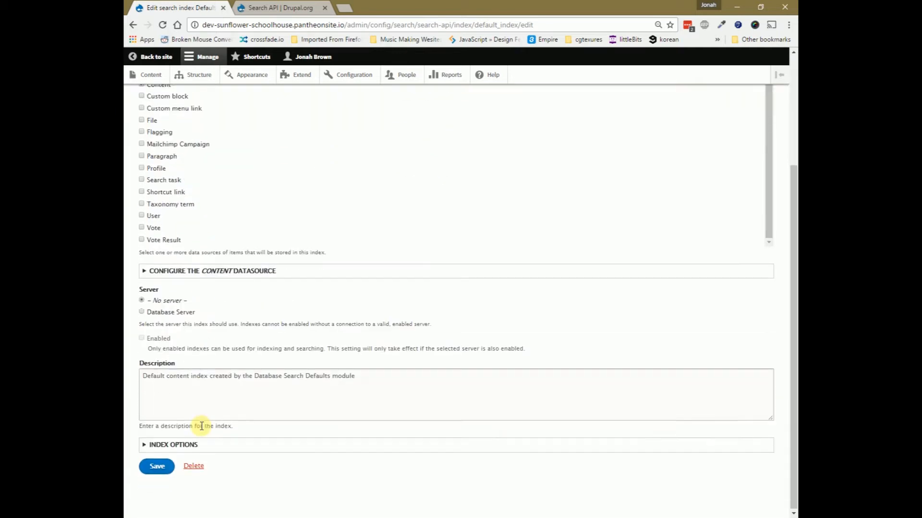
scroll(179, 205, up, 3)
scroll(204, 387, down, 1)
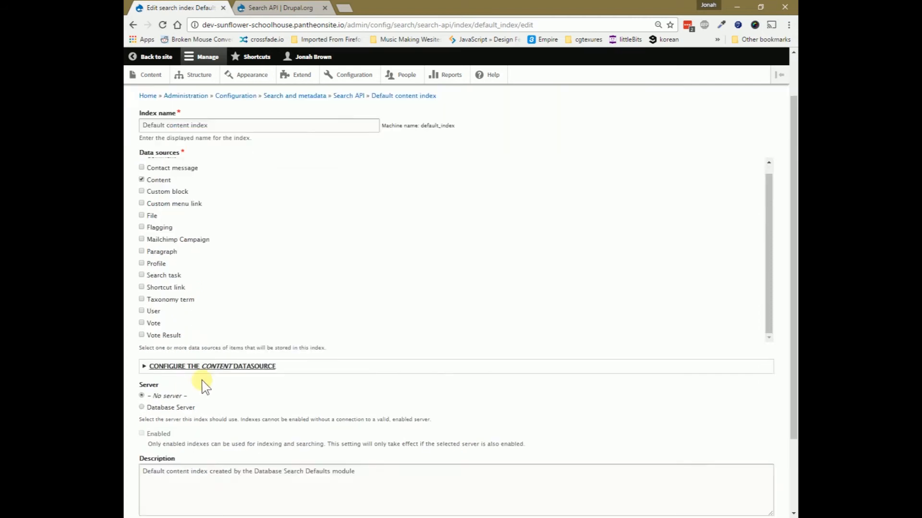
scroll(204, 387, down, 2)
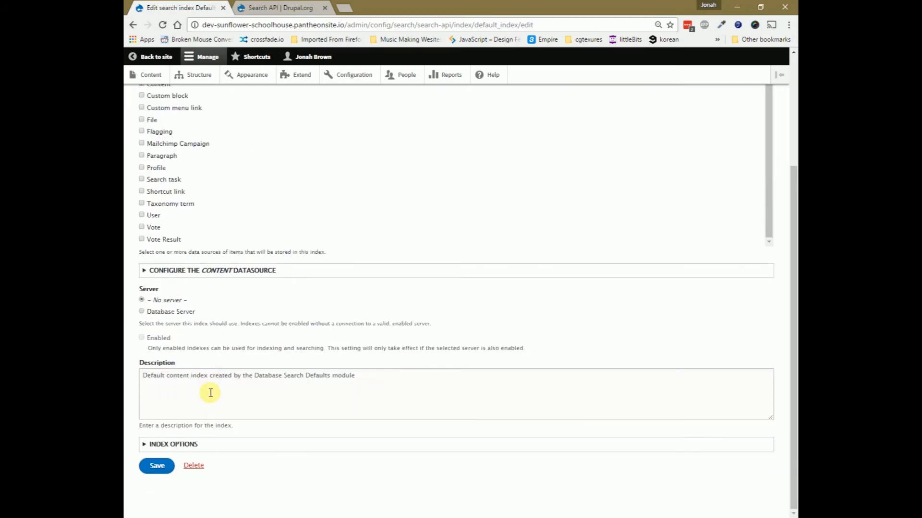
click(155, 314)
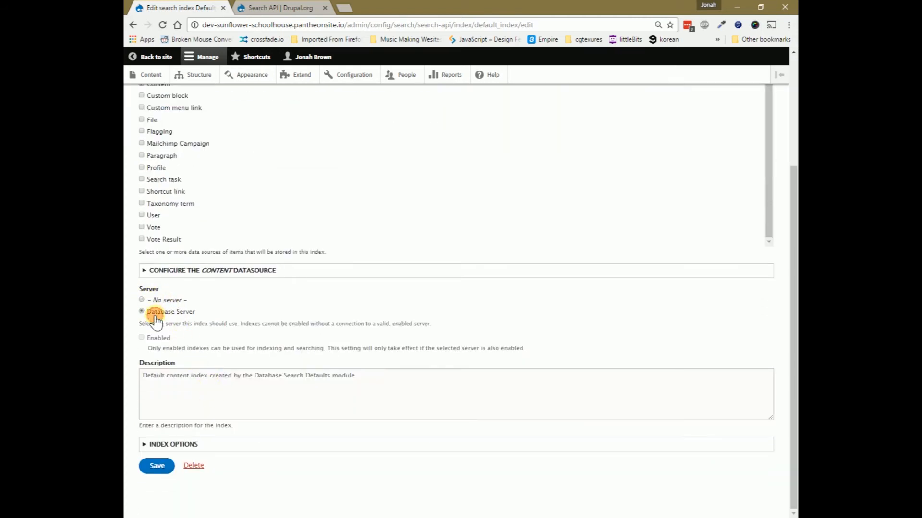
Configure the Content datasource to index all bundles except those selected, and deselect the Video bundle
click(183, 271)
scroll(211, 355, down, 1)
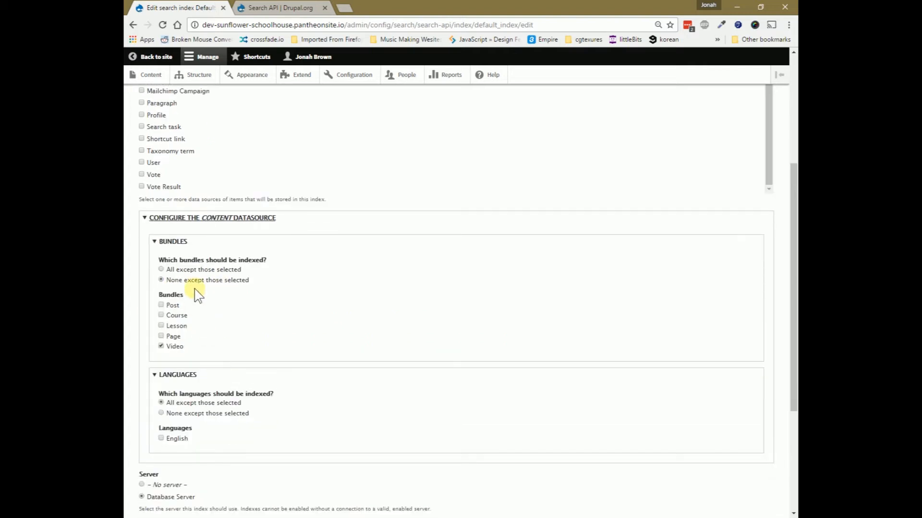
click(192, 269)
click(175, 347)
scroll(205, 353, up, 1)
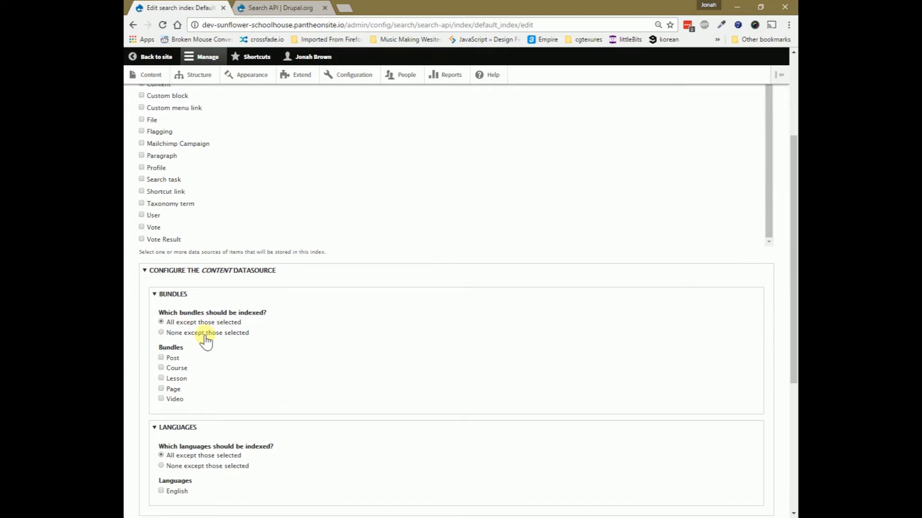
click(205, 334)
click(185, 323)
Expand the index options to examine the read-only, immediate indexing and cron batch size settings
scroll(223, 388, down, 3)
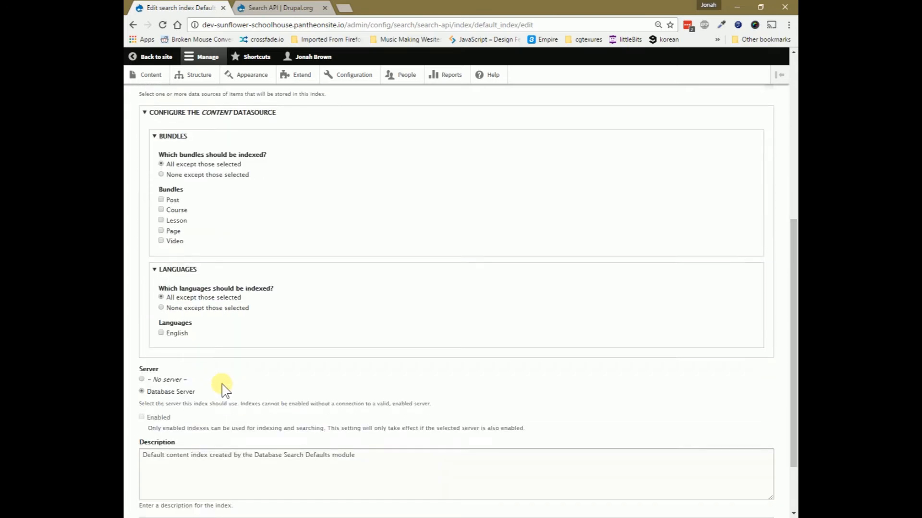
scroll(223, 387, down, 2)
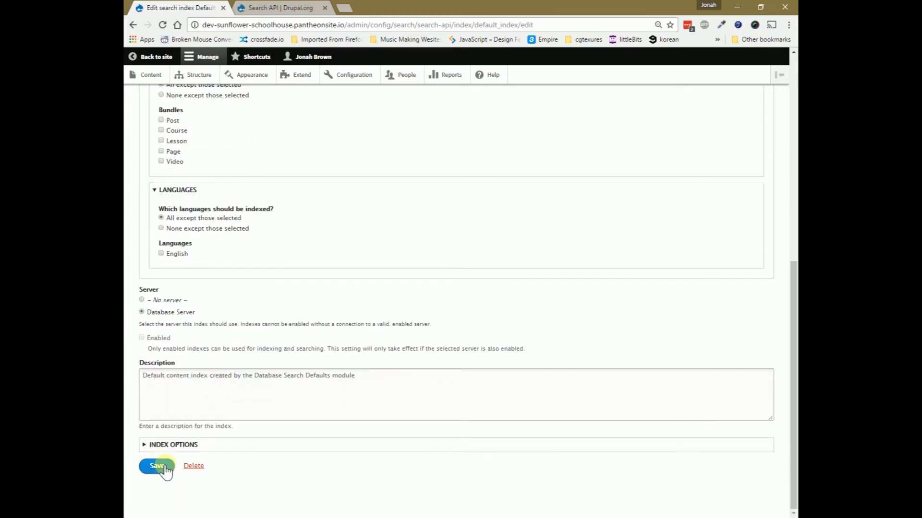
click(163, 444)
scroll(240, 417, down, 2)
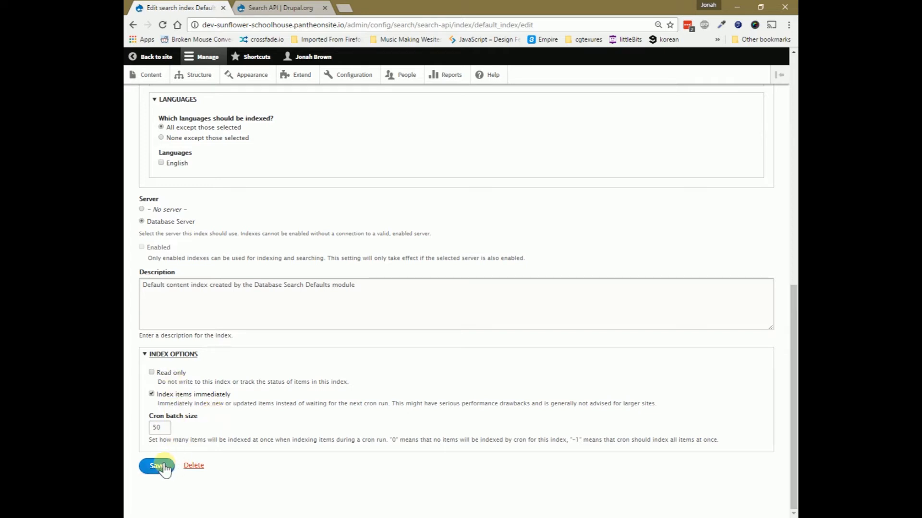
Consult the Search API project page on Drupal.org, return to the index edit form and save the Default content index
click(276, 8)
scroll(321, 297, up, 5)
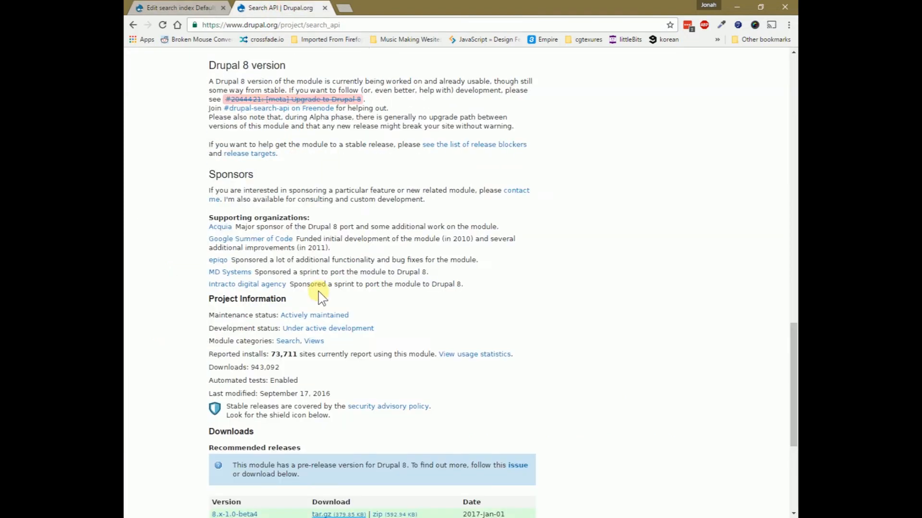
scroll(321, 298, up, 5)
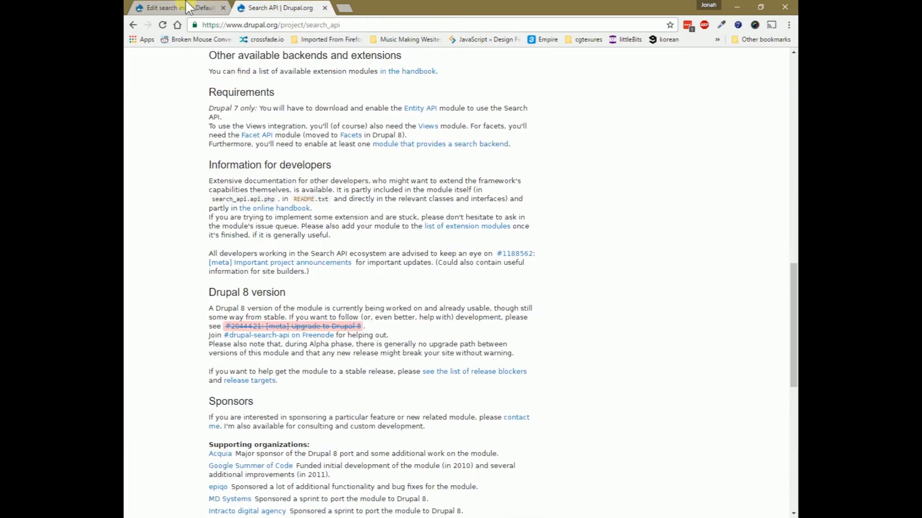
click(189, 7)
click(159, 466)
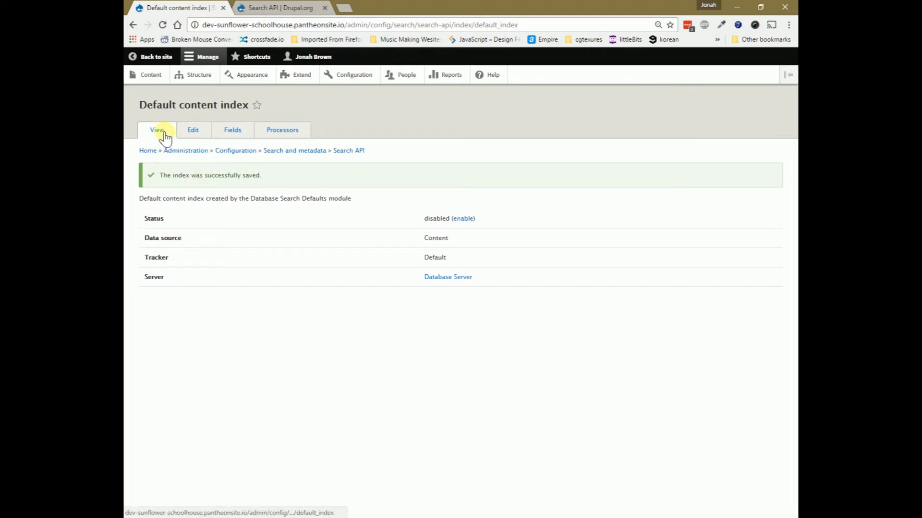
Review the indexed fields of the Default content index, including their types and boosts, and save the field settings
click(237, 130)
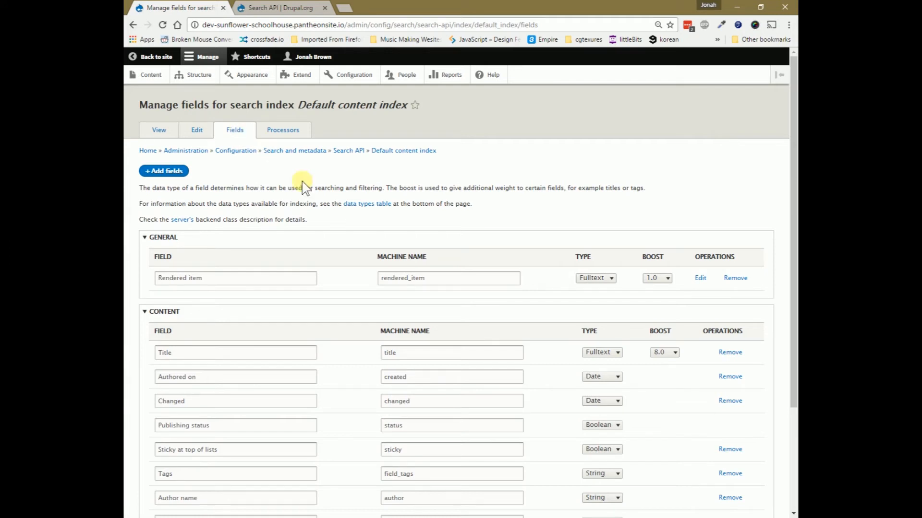
scroll(329, 212, down, 3)
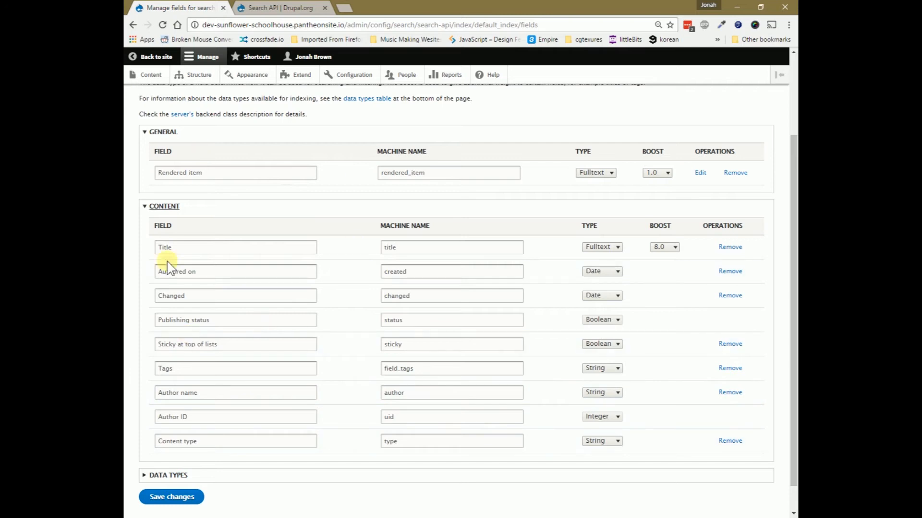
scroll(418, 307, up, 3)
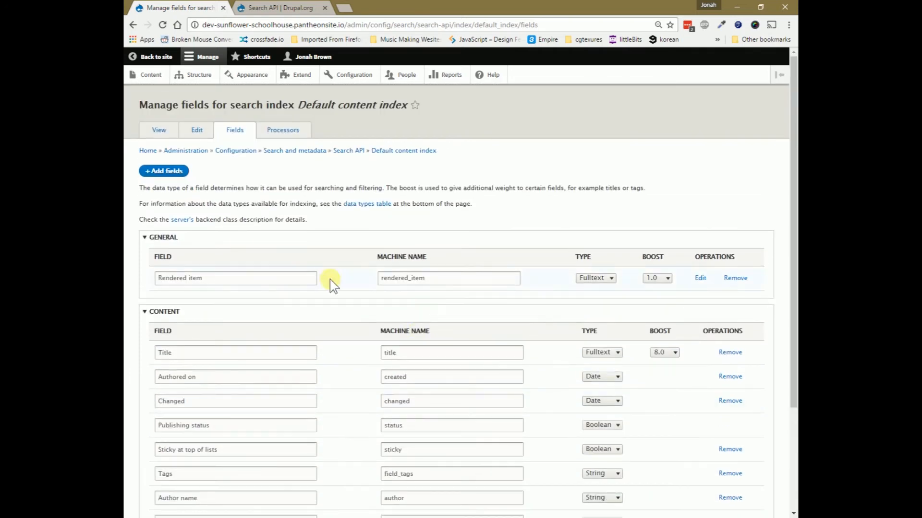
scroll(245, 316, down, 2)
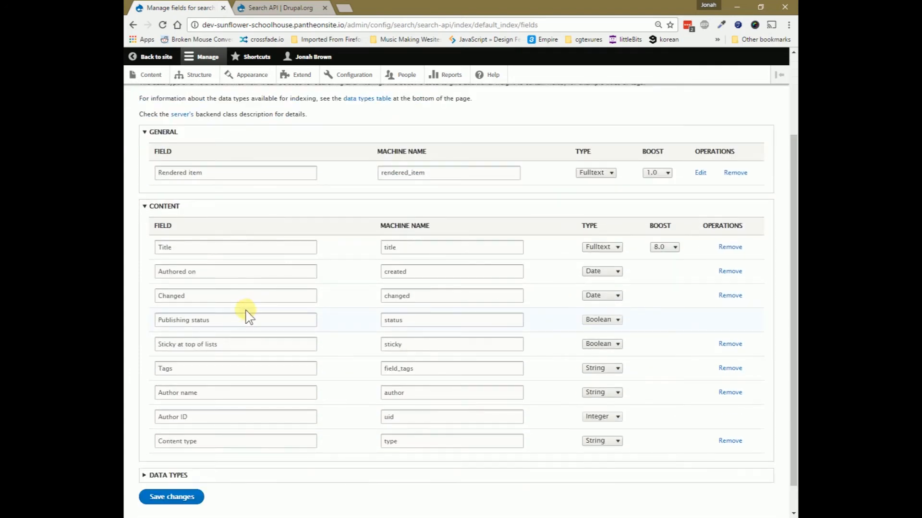
click(197, 498)
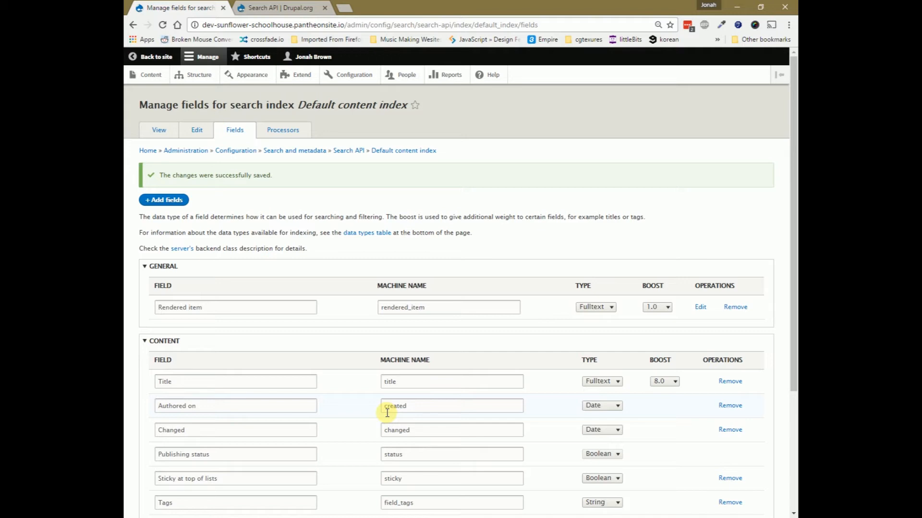
Return to the Search API overview and enable the Default content index
click(168, 136)
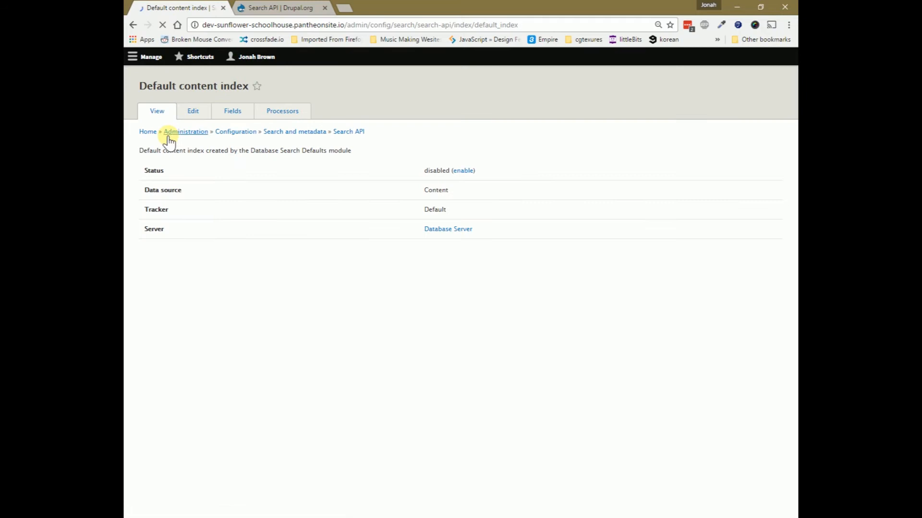
click(350, 152)
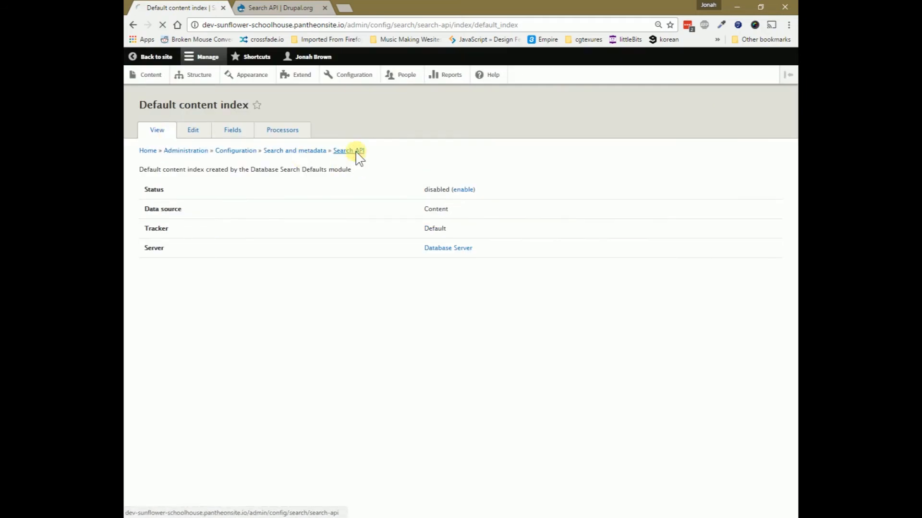
click(669, 244)
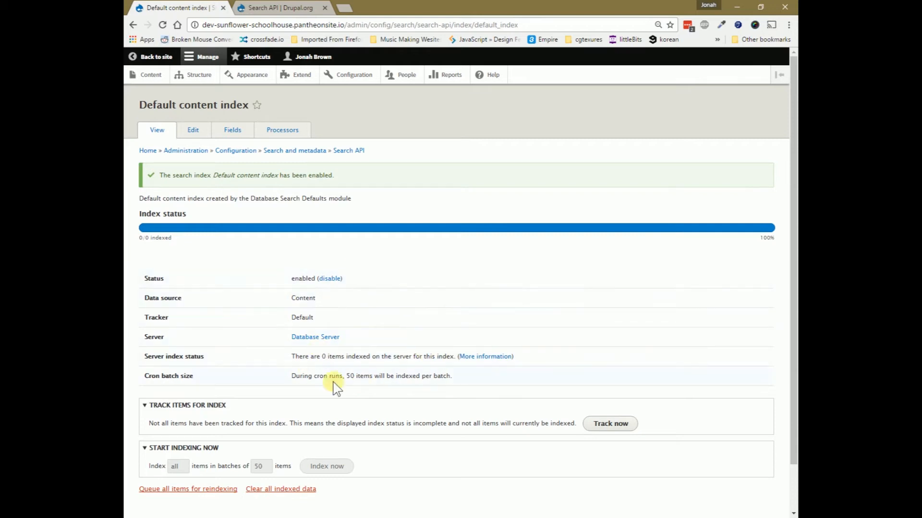
Track the items for the Default content index and index all of them in batches of 50
scroll(339, 391, down, 1)
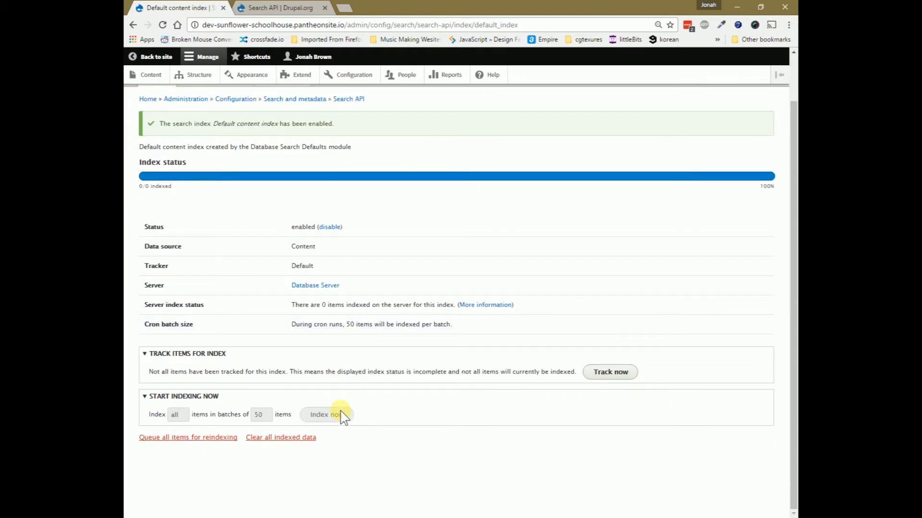
click(620, 375)
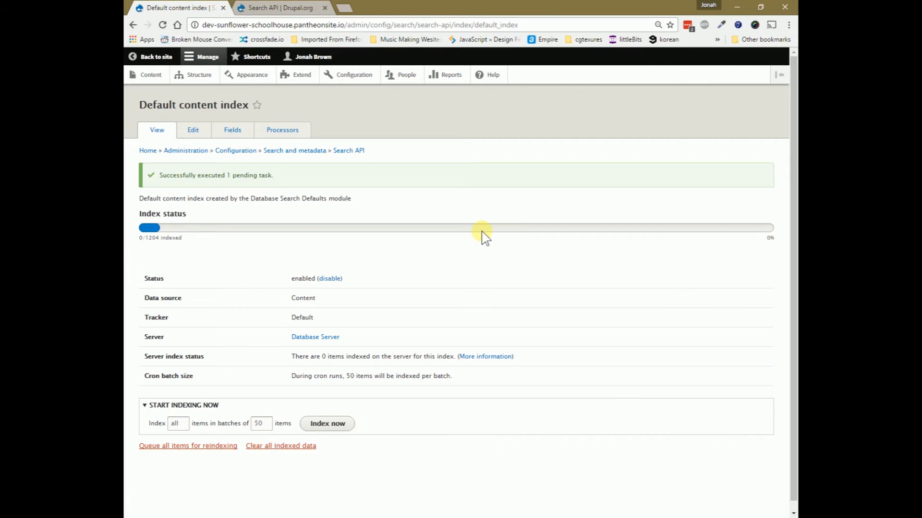
drag(267, 425, 244, 422)
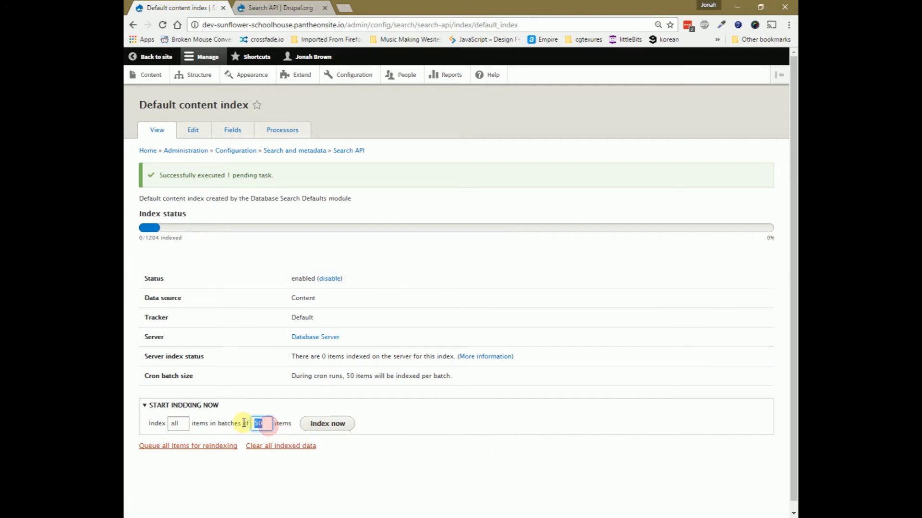
click(327, 424)
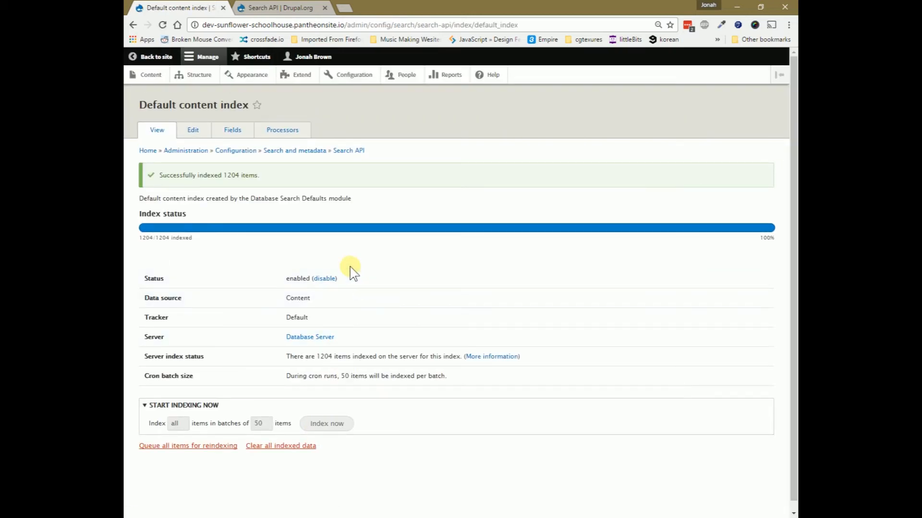
Open the site's Views list from Structure and filter it by "sea" to check the existing search views
click(200, 81)
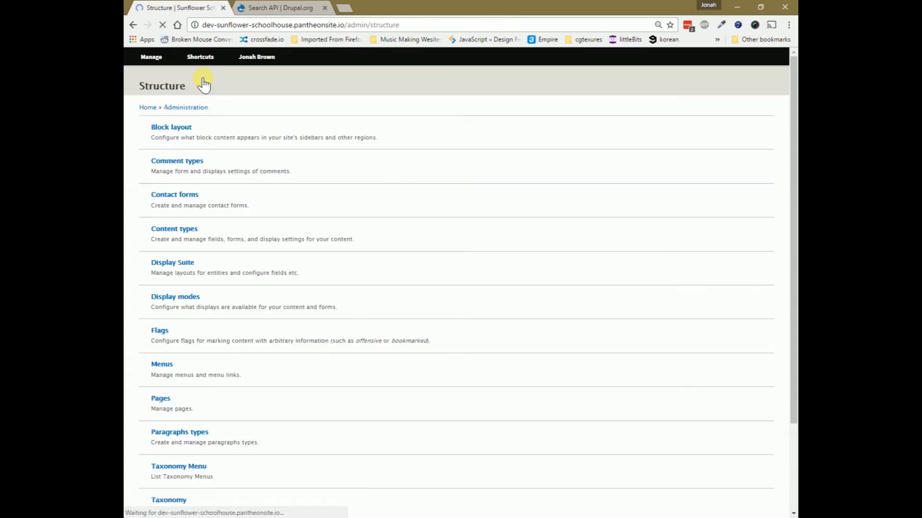
scroll(279, 312, down, 3)
click(161, 425)
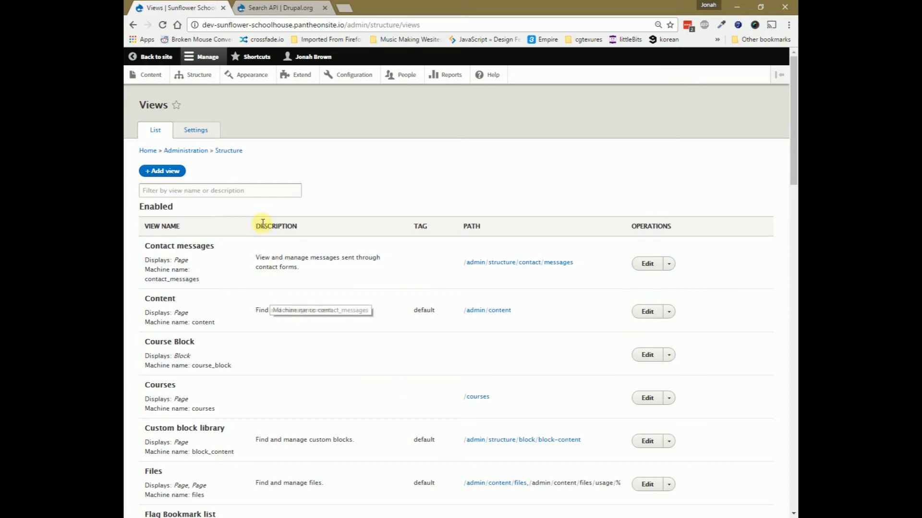
click(253, 192)
text(se)
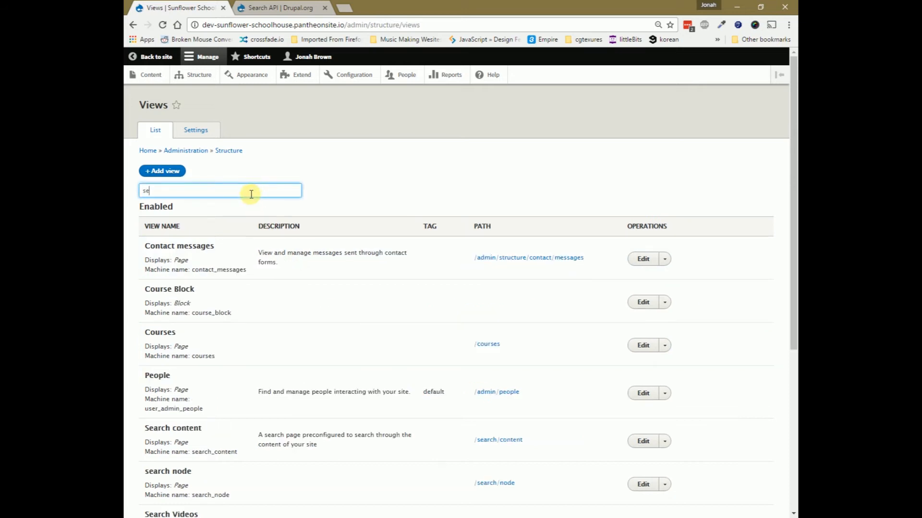
text(a)
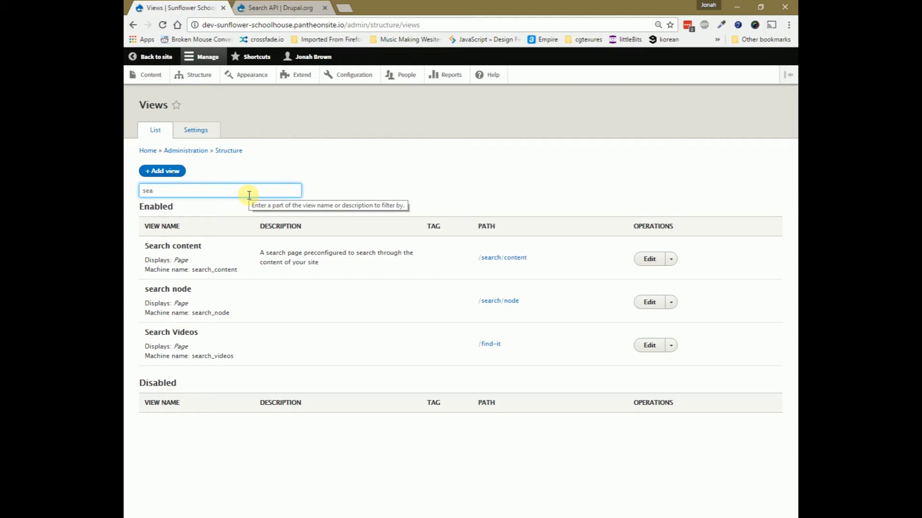
Start a new view named "Search and watch"
click(178, 173)
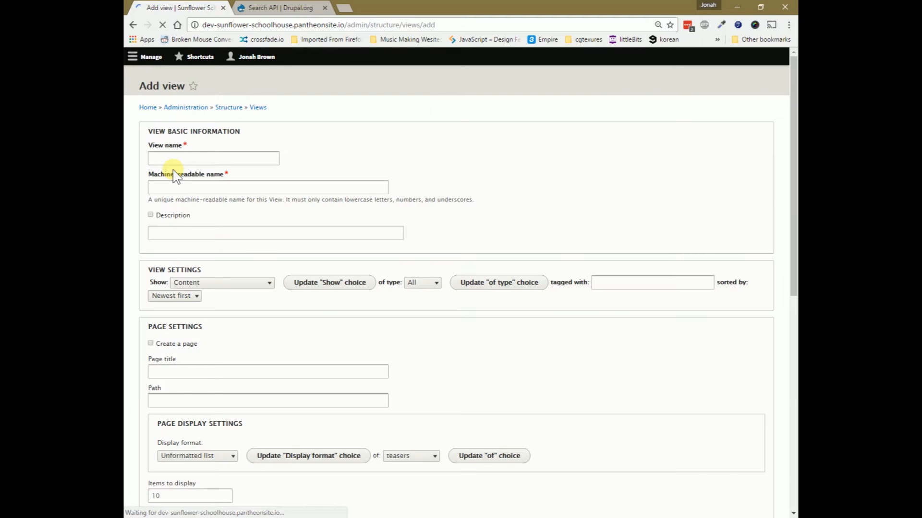
click(191, 171)
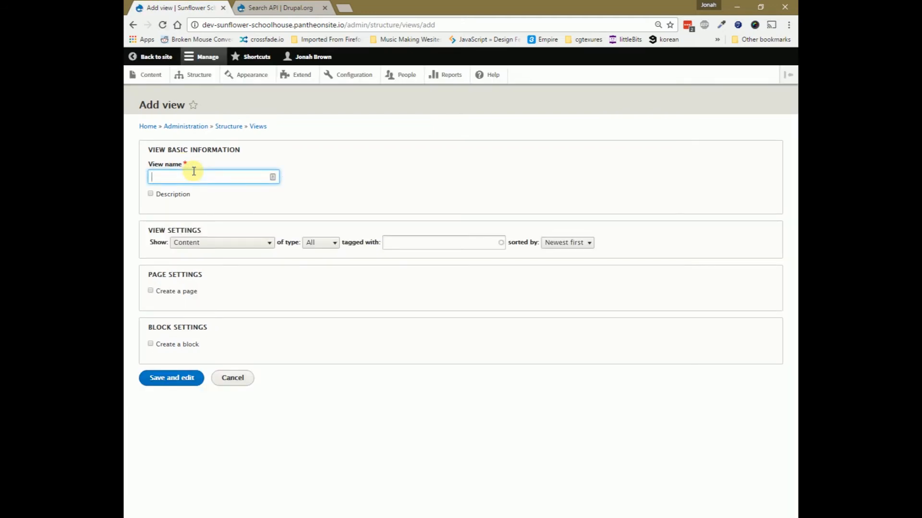
text(Searc)
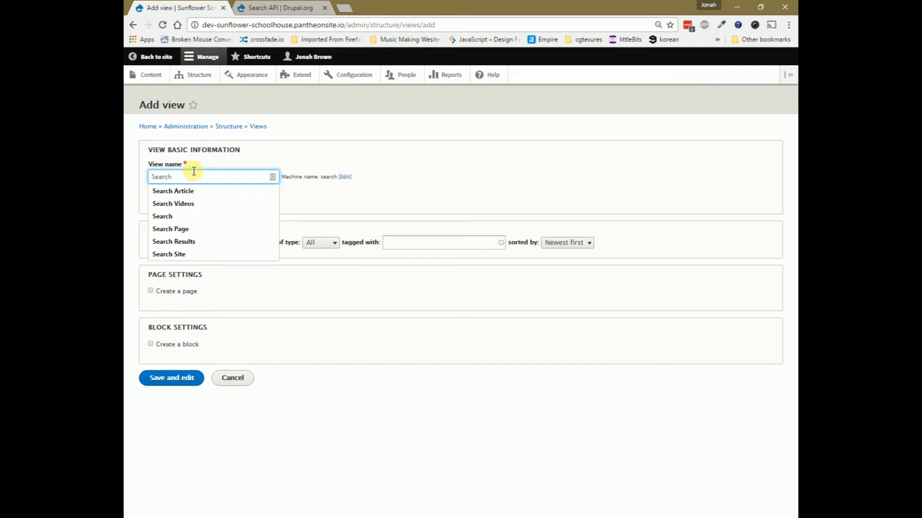
text(h and)
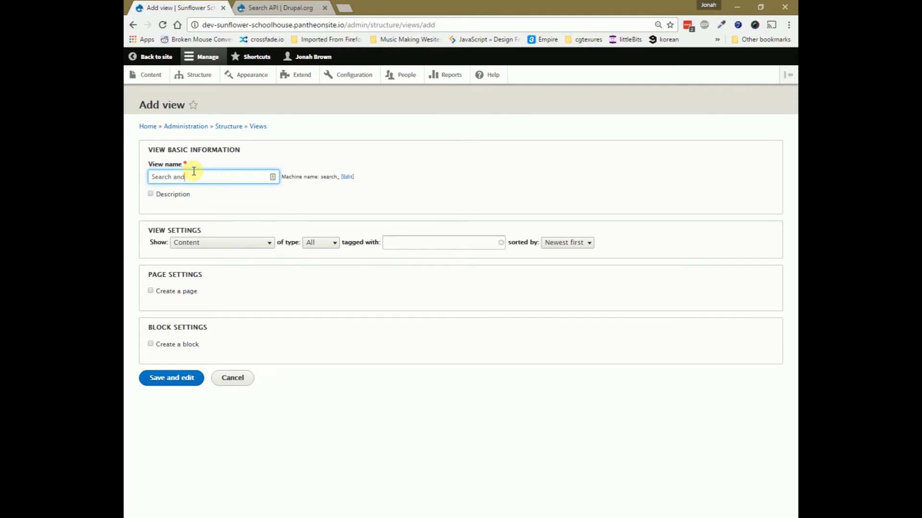
text( watch)
click(262, 205)
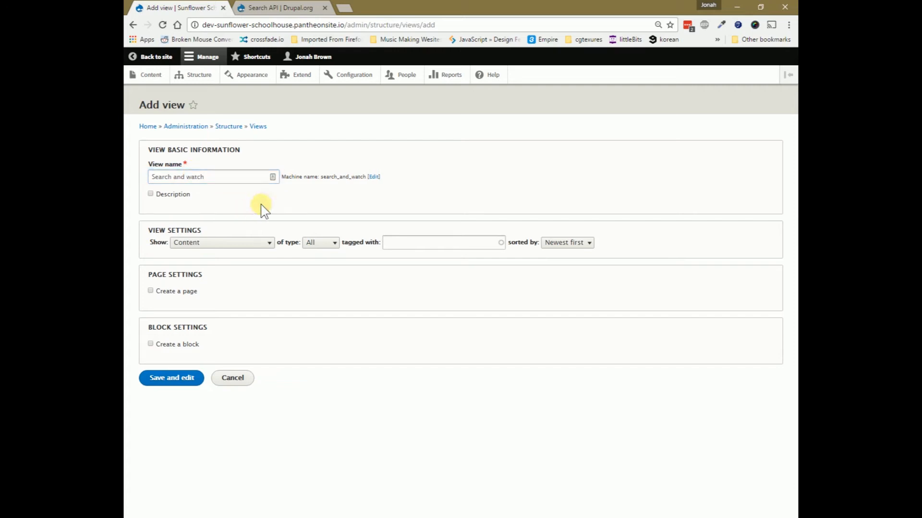
Set the view to show Index Default content index and check the available content types, keeping All
click(247, 245)
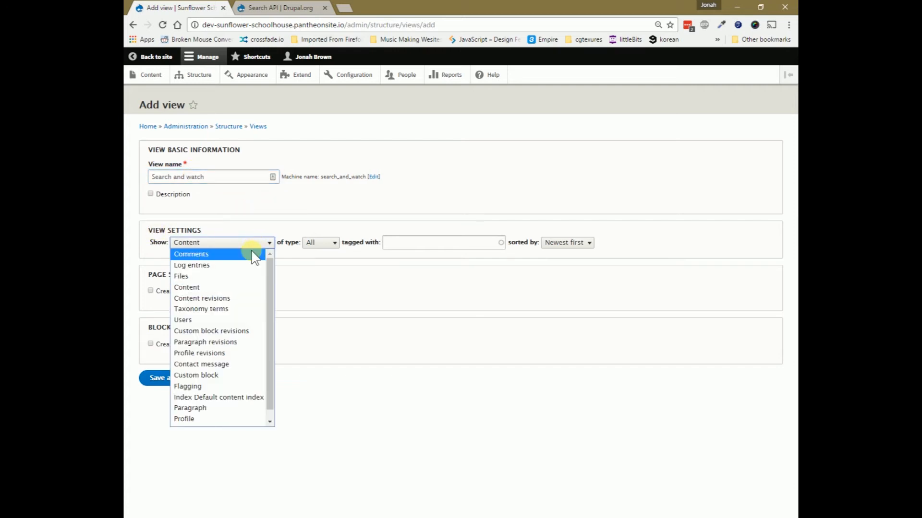
click(250, 399)
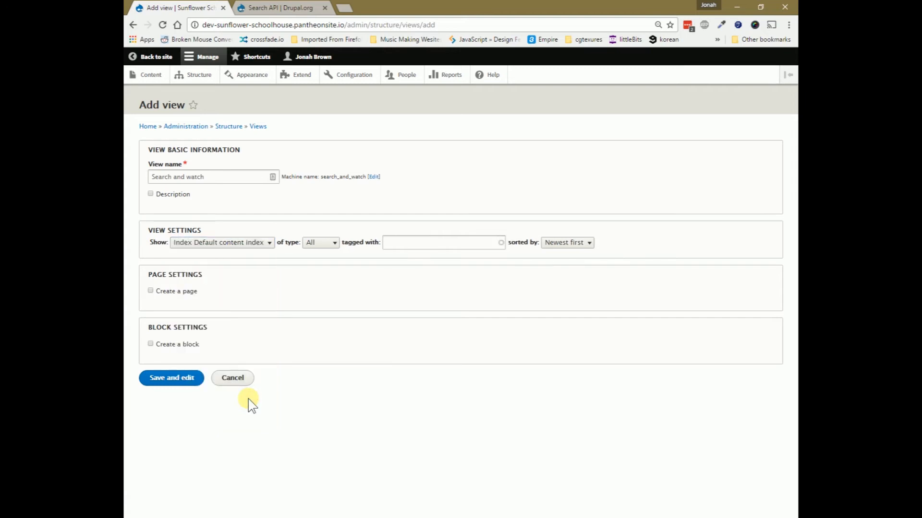
click(329, 242)
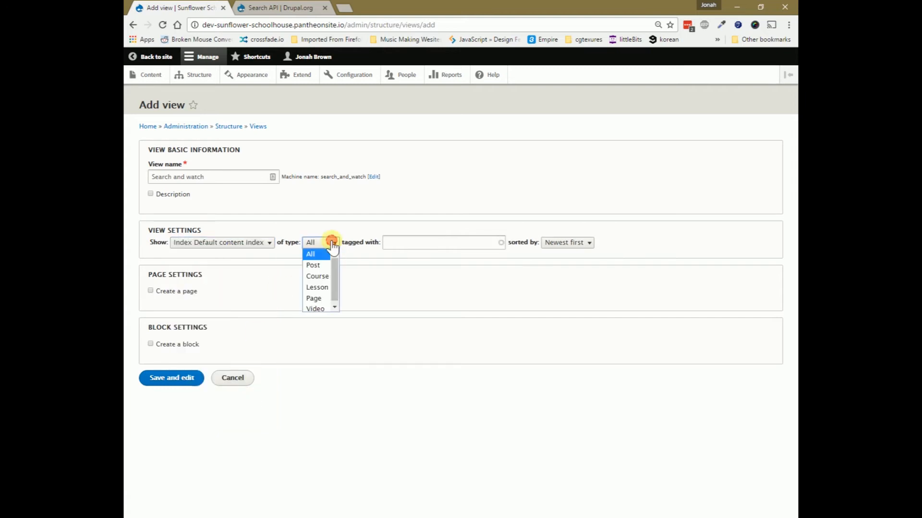
click(386, 299)
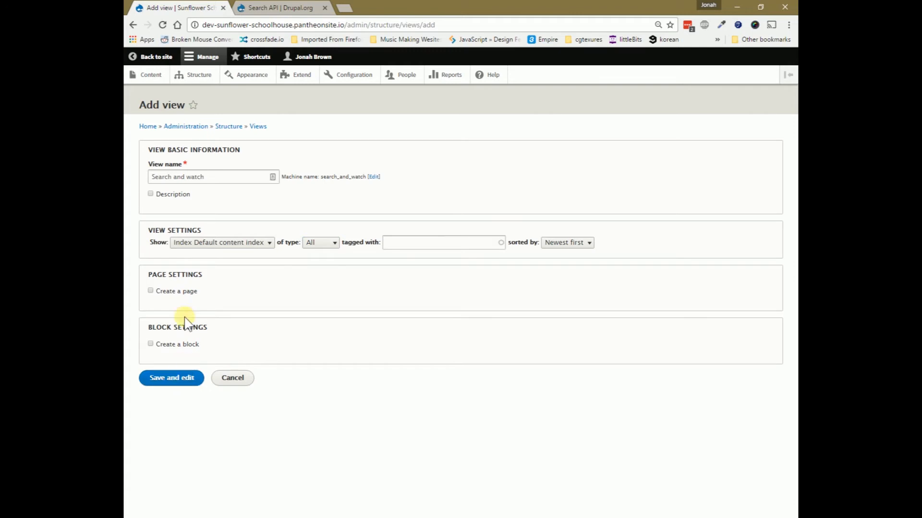
Try to save the "Search and watch" view with a page at search-and-watch, and return to its form to recheck the content type setting
click(185, 291)
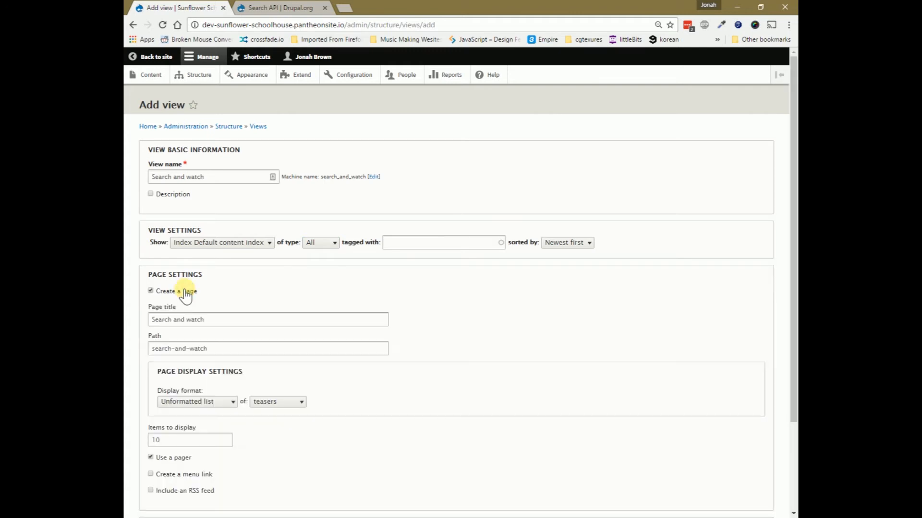
scroll(191, 464, down, 2)
click(191, 465)
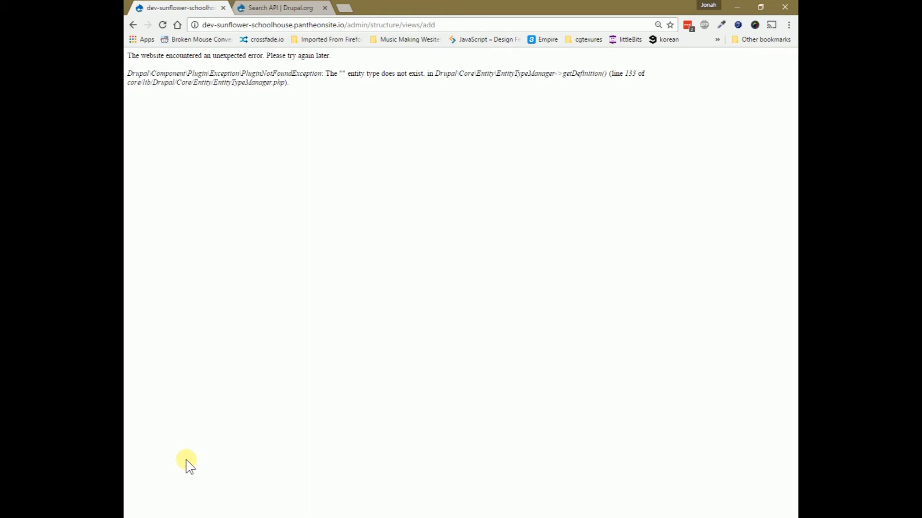
key(alt+Left)
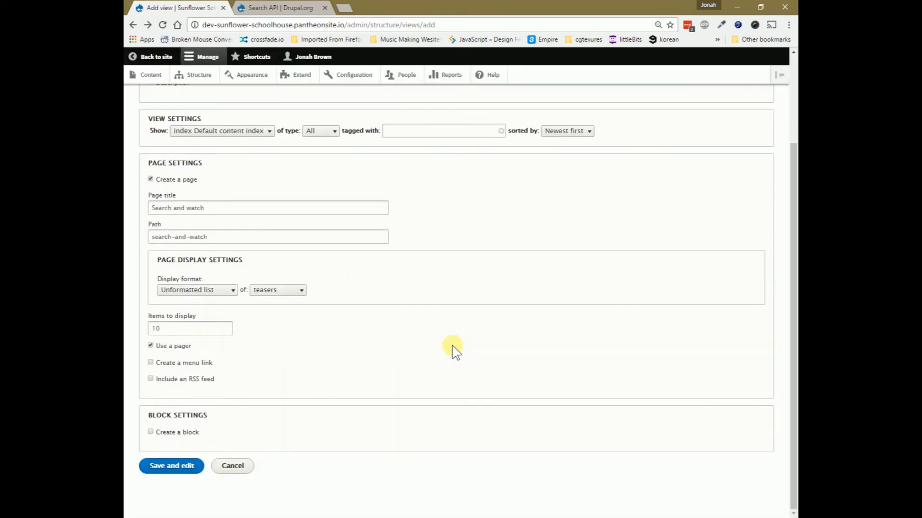
scroll(455, 352, up, 3)
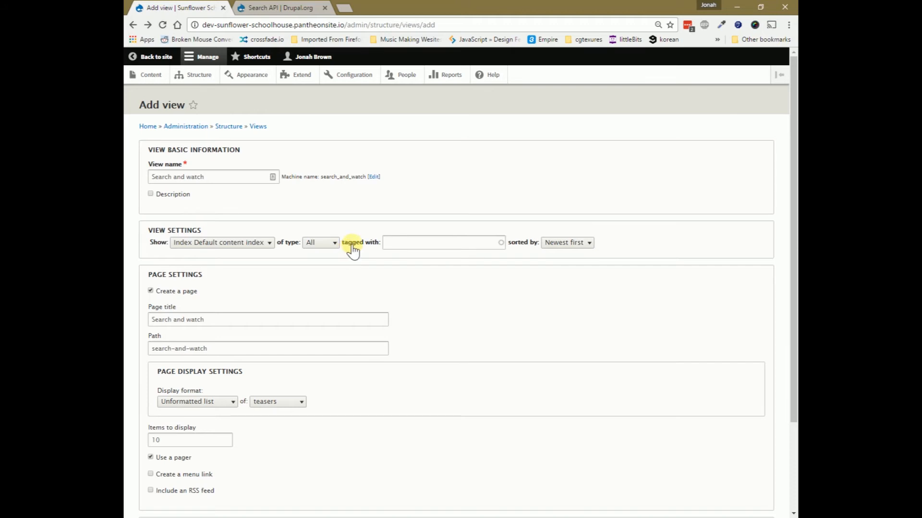
click(312, 242)
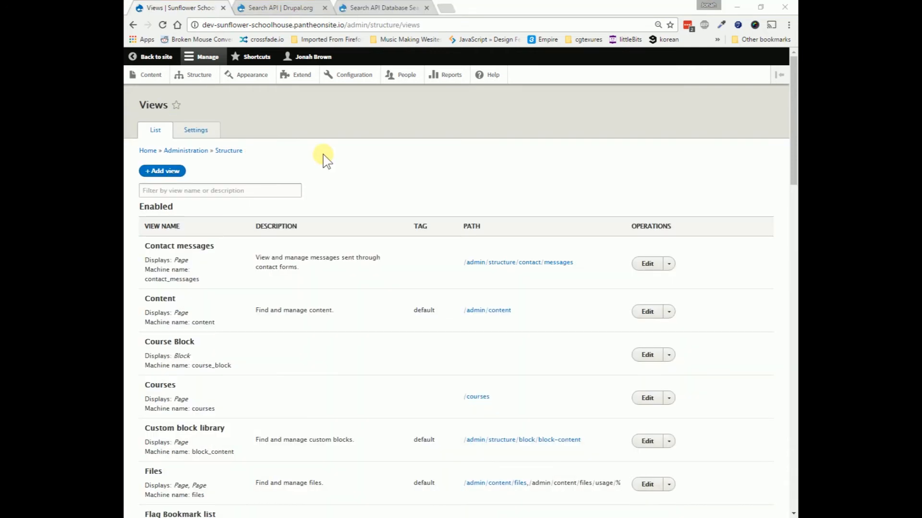
Look over the site's module list on the Extend page and return to the Views list
click(297, 76)
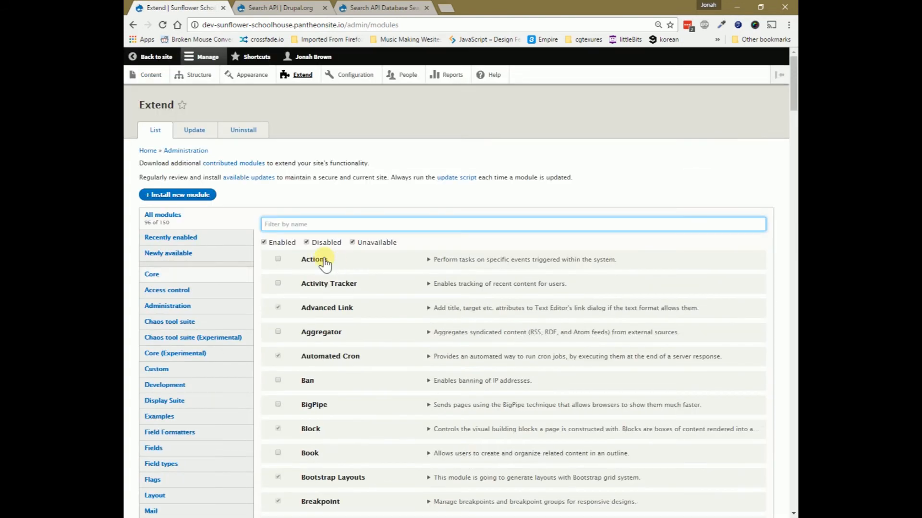
scroll(349, 350, down, 1)
scroll(349, 355, down, 4)
scroll(350, 360, up, 5)
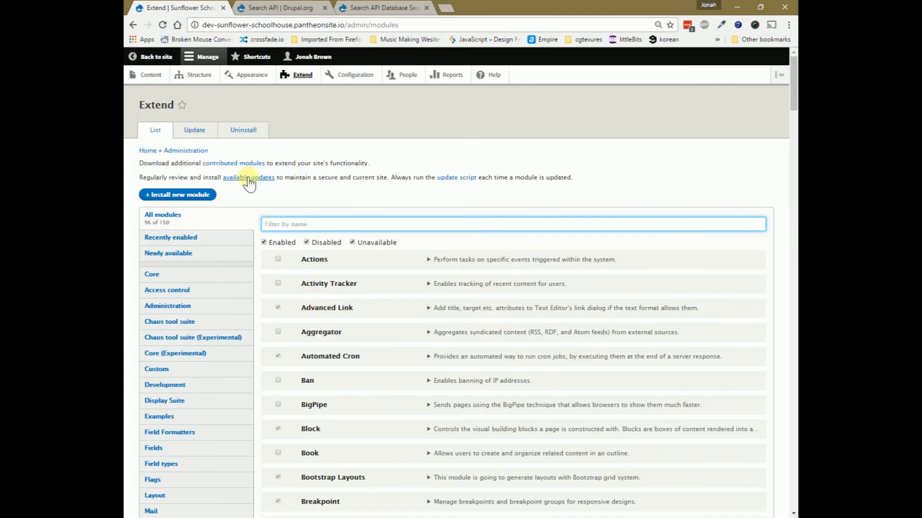
click(191, 79)
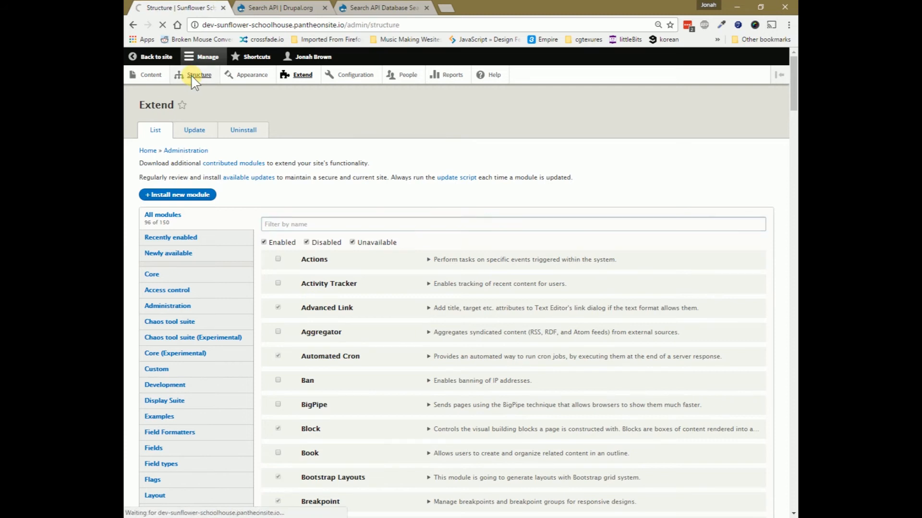
scroll(245, 379, down, 2)
click(160, 424)
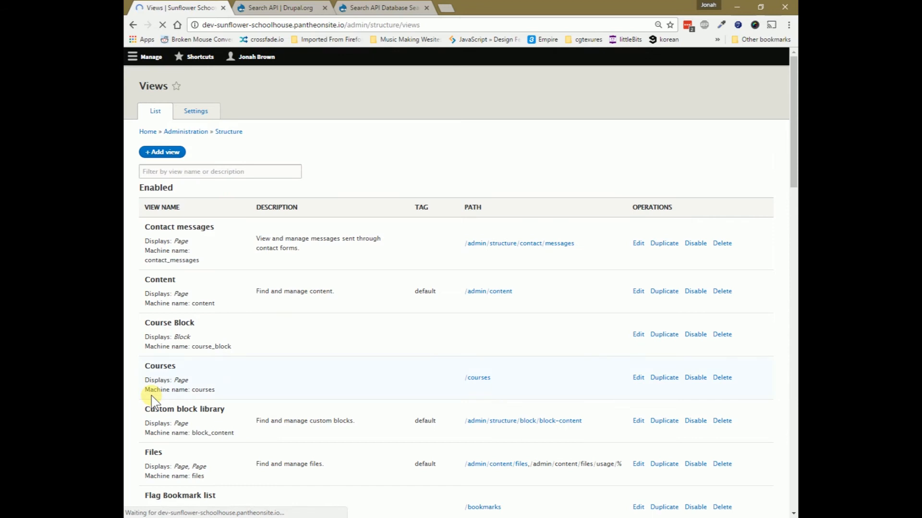
Add a new view named "Search 2" that shows Index Default content index
click(165, 174)
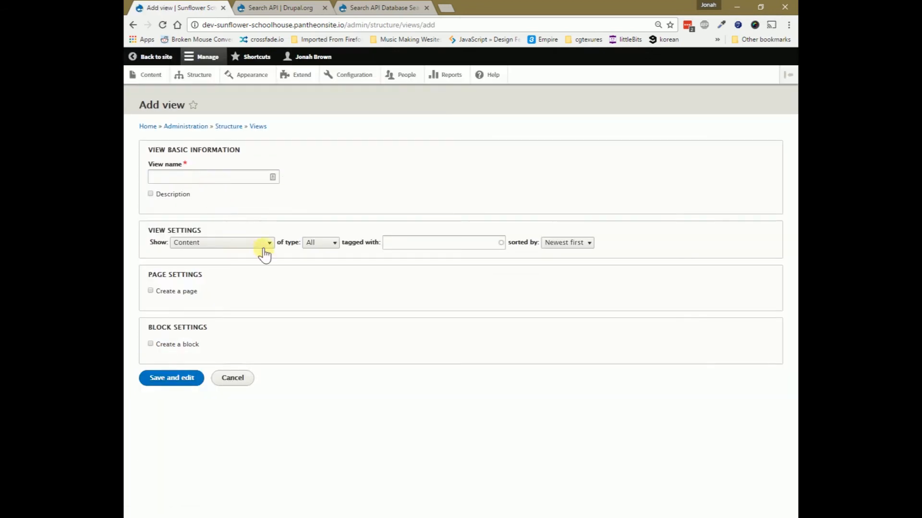
click(204, 181)
text(se)
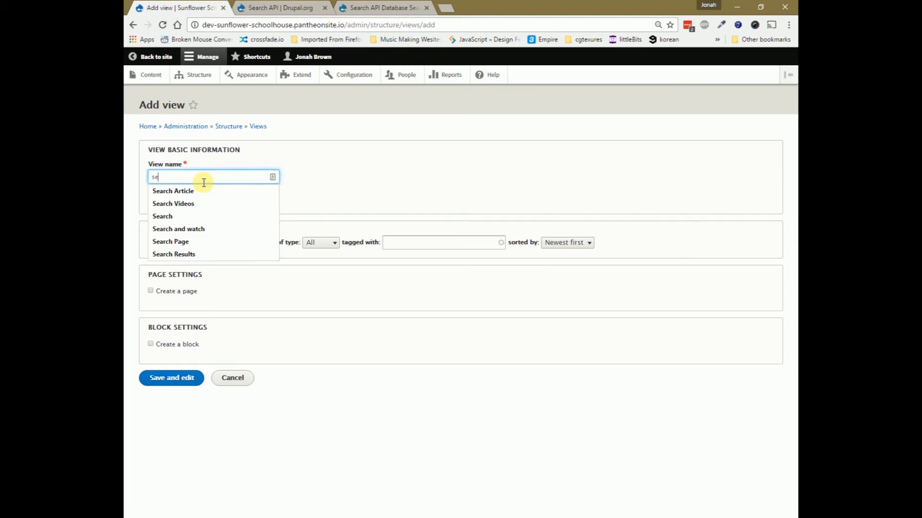
click(194, 218)
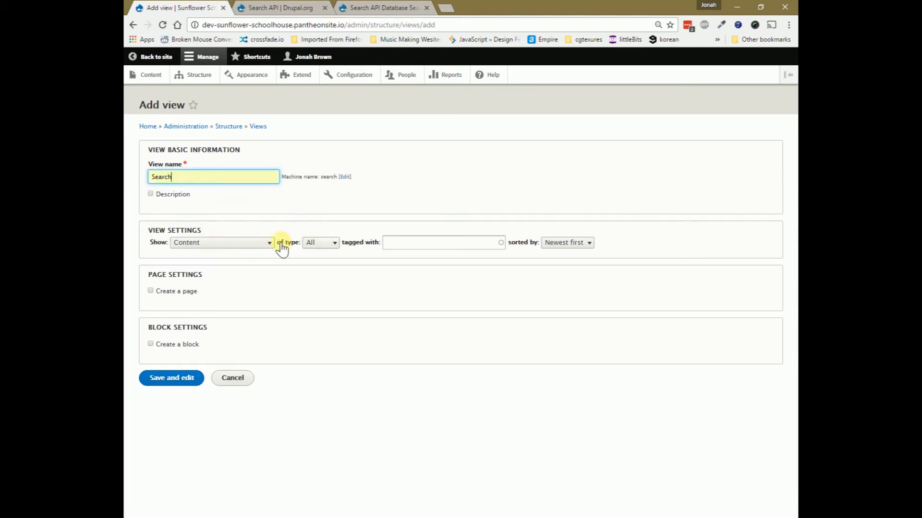
text(2)
click(260, 244)
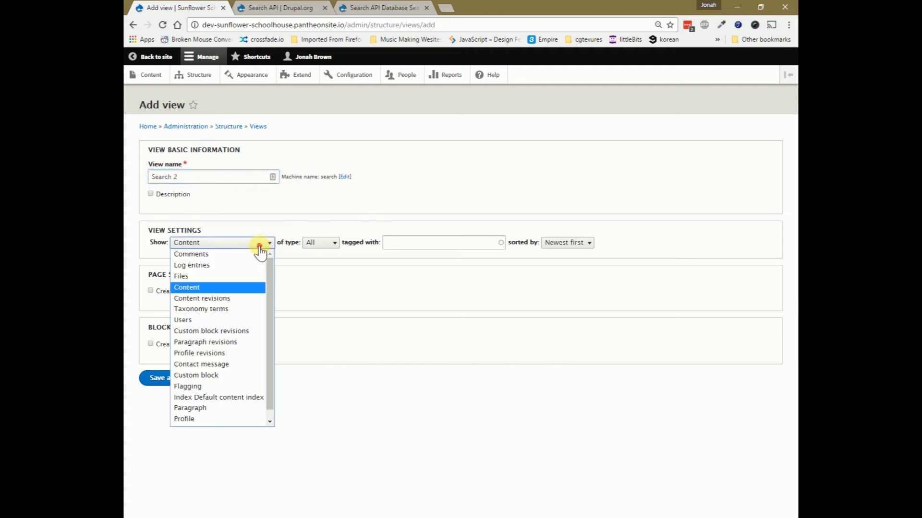
click(211, 398)
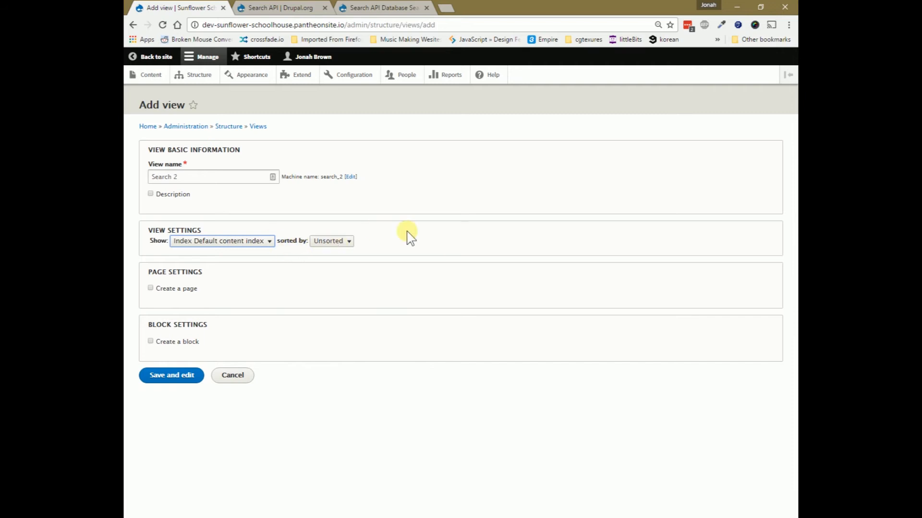
Create a page for the Search 2 view with the suggested title, path and display settings, and save it for editing
click(190, 290)
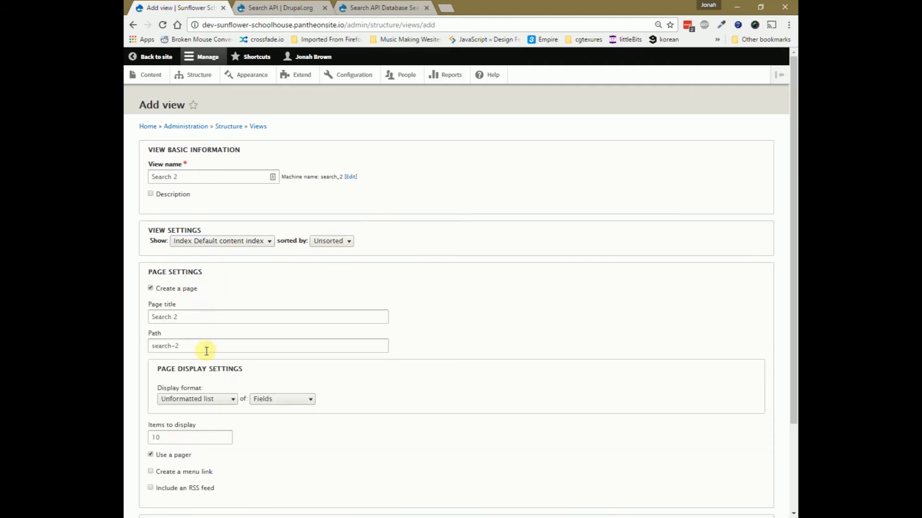
scroll(288, 375, down, 2)
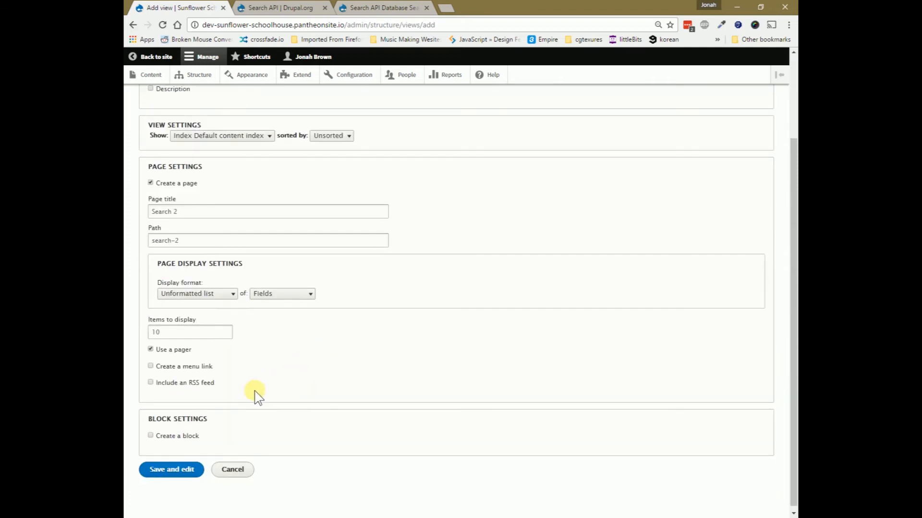
click(172, 470)
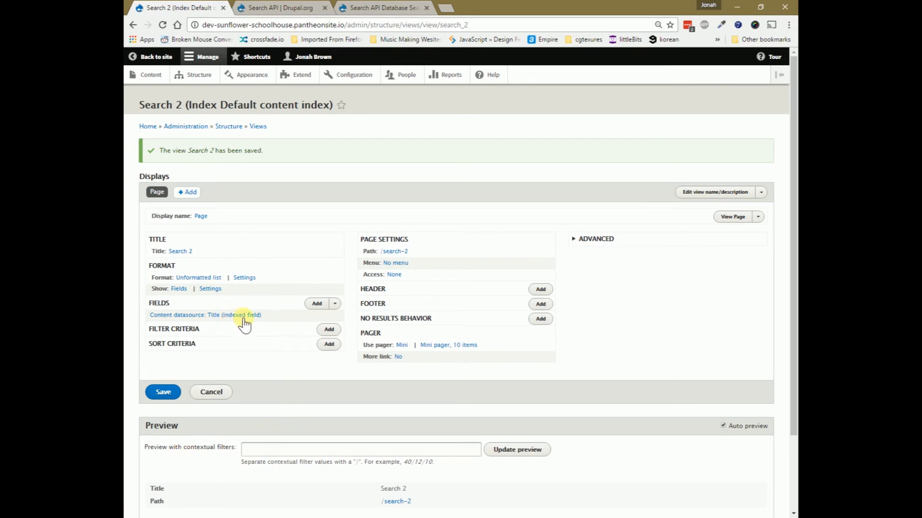
Start adding fields to the Search 2 view, search the available fields for "vi", and clear the search
click(315, 304)
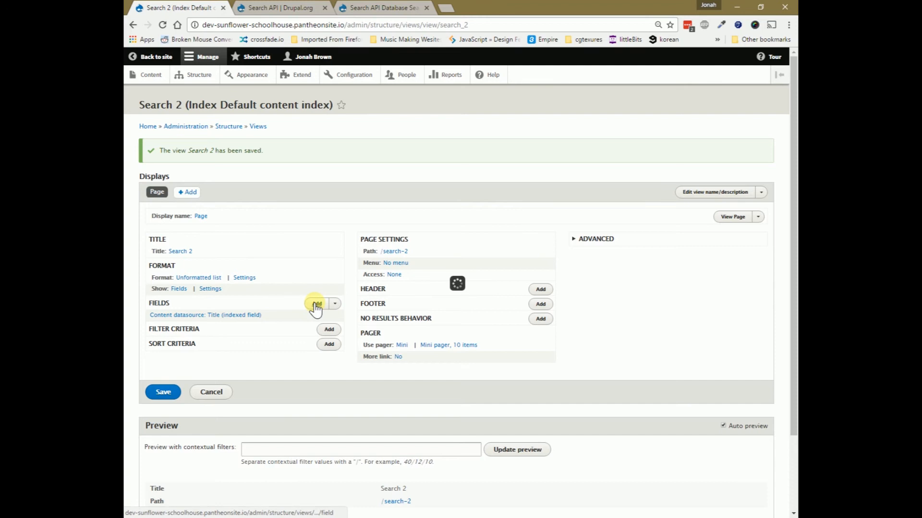
text(v)
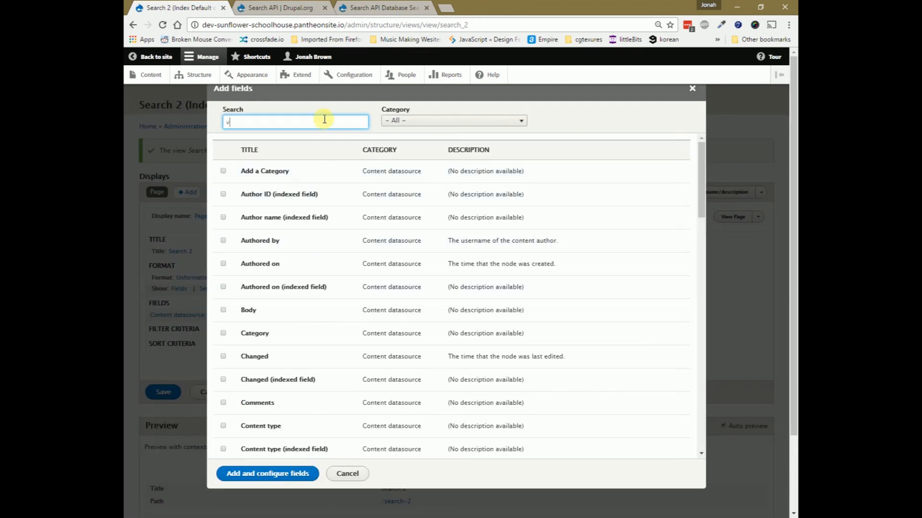
text(i)
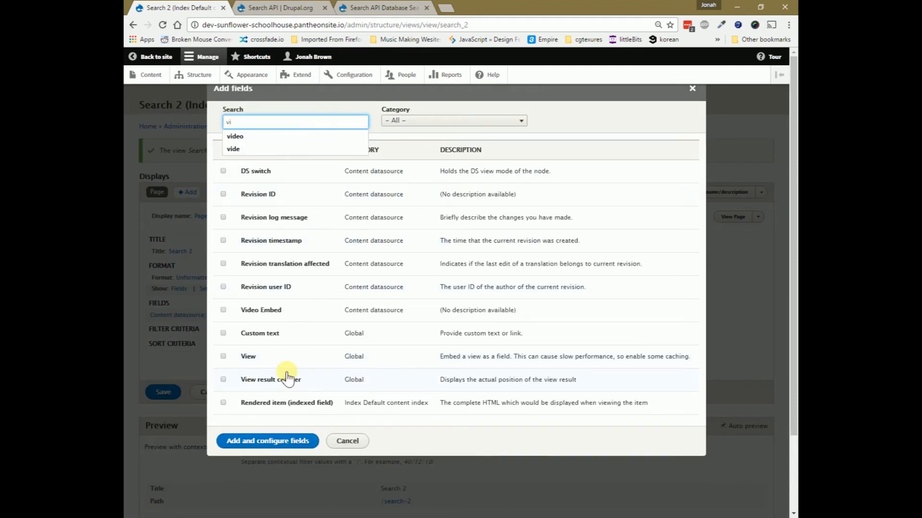
scroll(298, 335, down, 3)
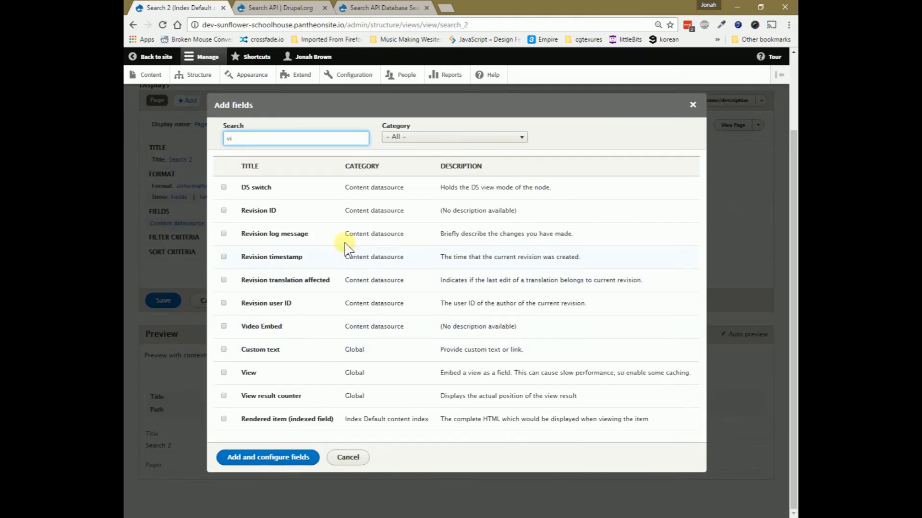
drag(329, 139, 208, 137)
key(BackSpace)
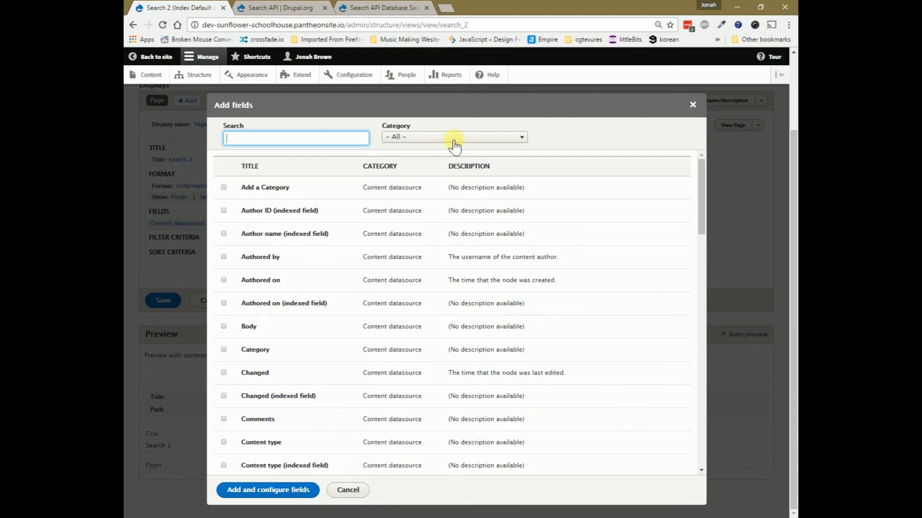
Add the Video Embed field from the Content datasource category to the view, keeping its default Video formatter settings
click(453, 139)
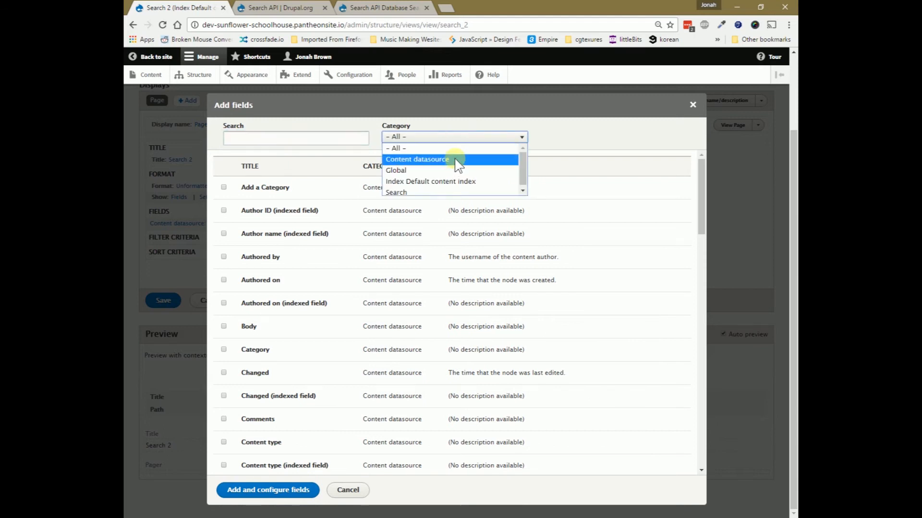
click(458, 163)
scroll(359, 282, down, 3)
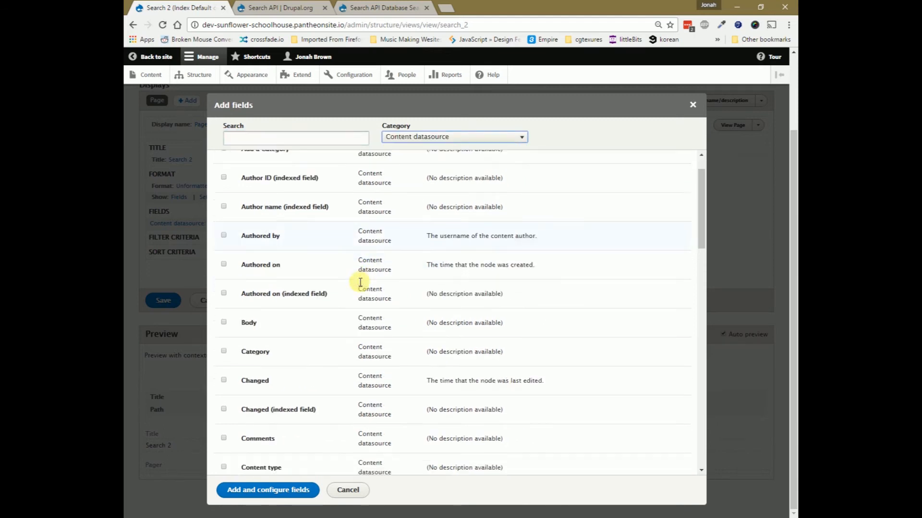
scroll(360, 282, down, 3)
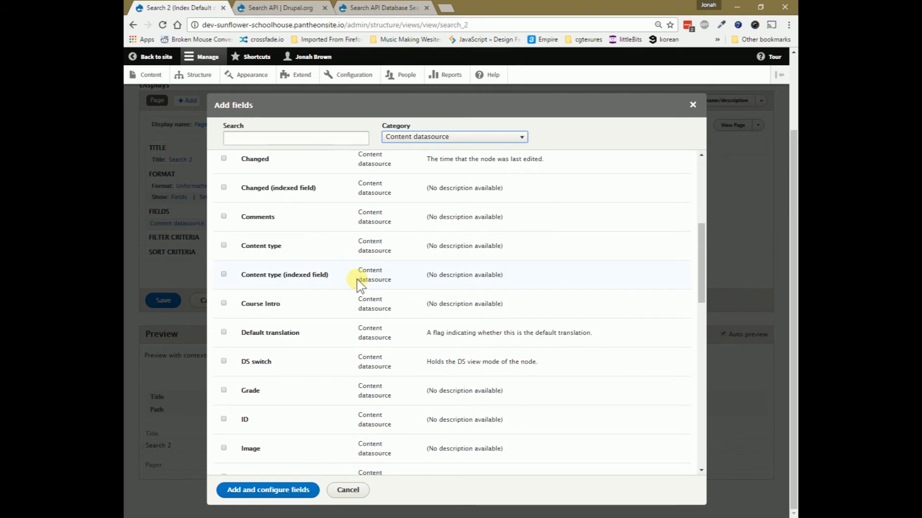
scroll(359, 283, down, 12)
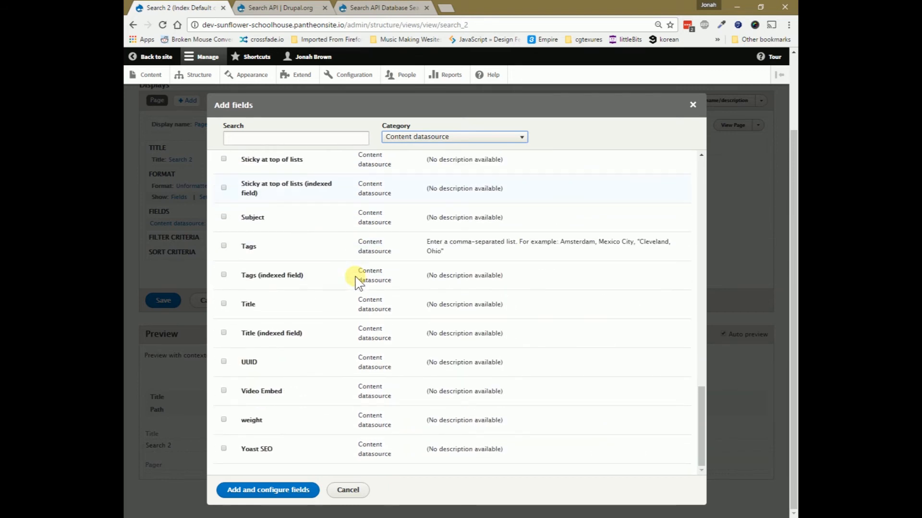
click(261, 391)
click(295, 490)
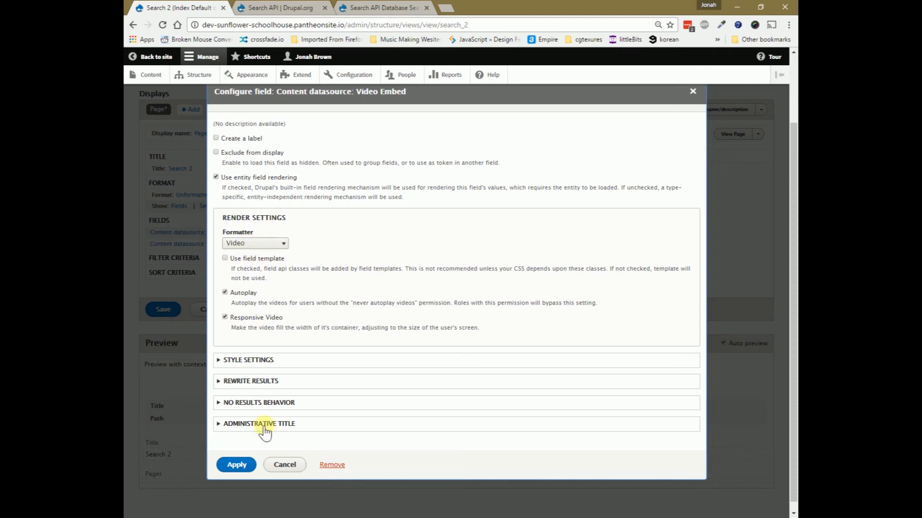
click(240, 468)
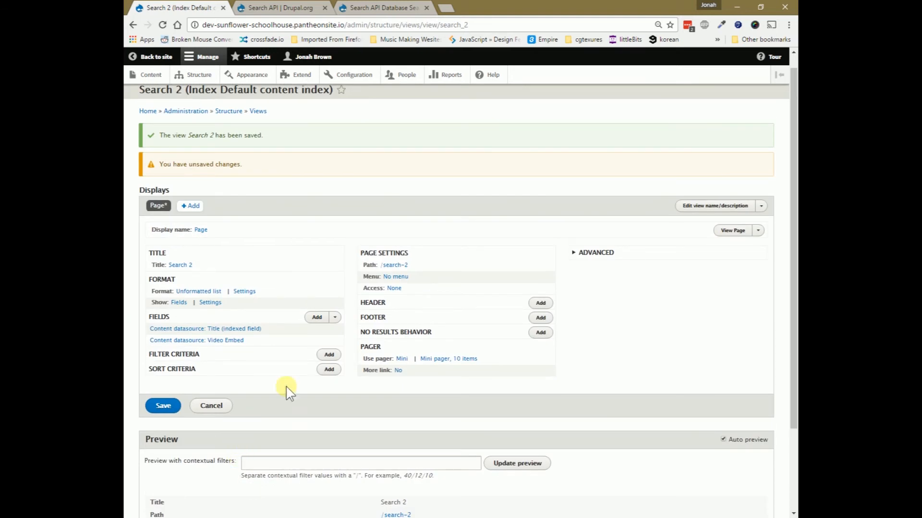
Add a Fulltext search filter to the view, exposed to visitors with the label "Search"
click(329, 356)
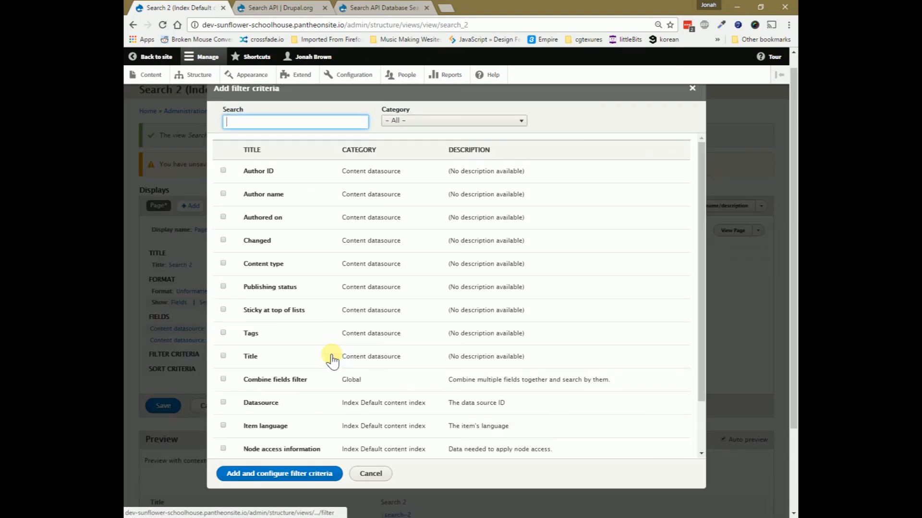
text(fu)
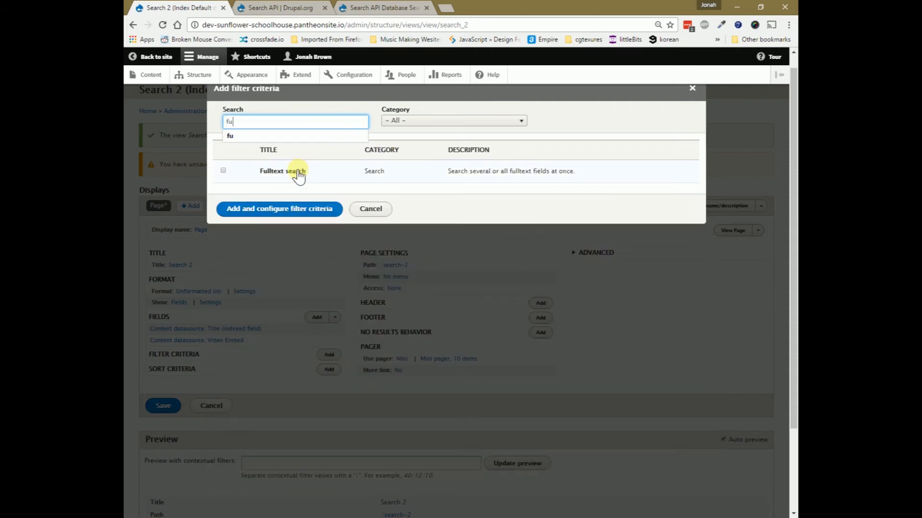
click(294, 171)
click(293, 225)
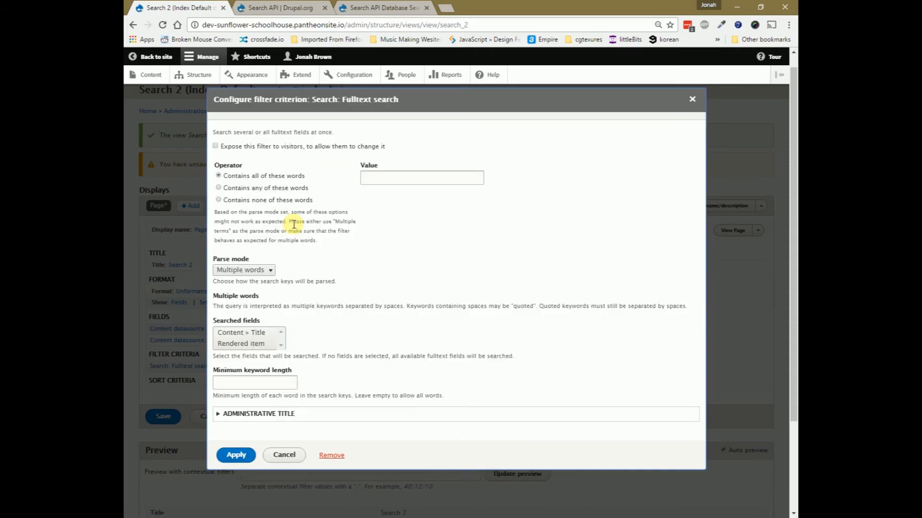
click(294, 146)
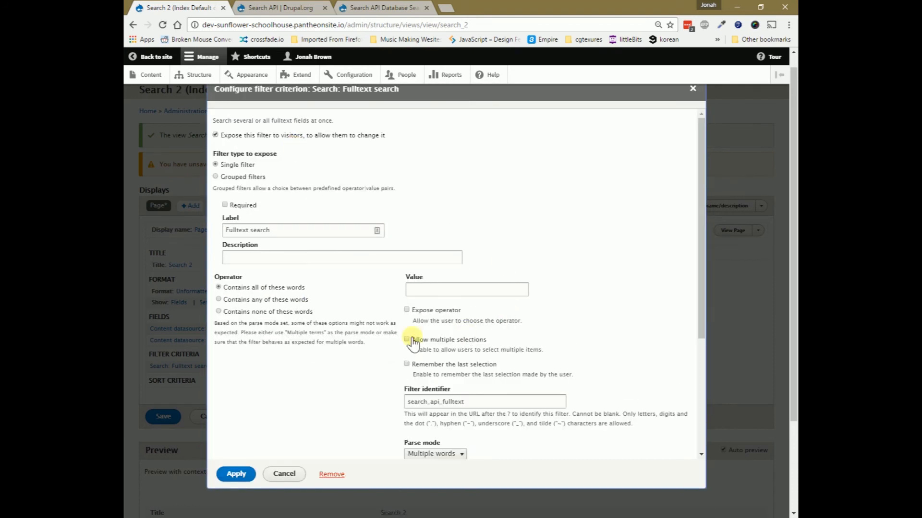
drag(300, 233, 186, 231)
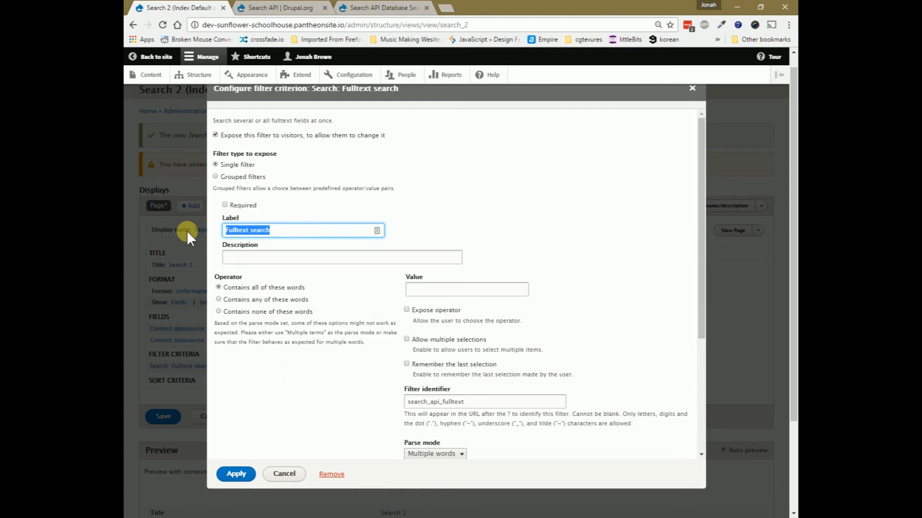
text(Search)
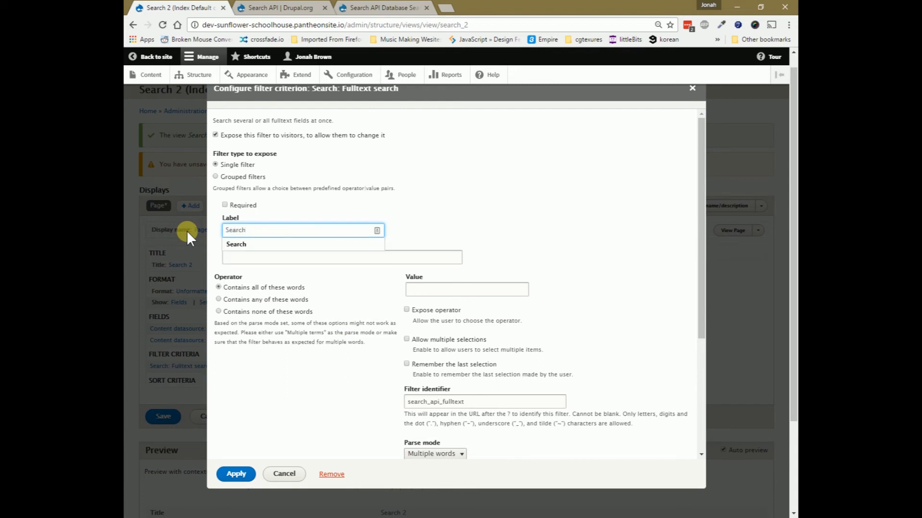
click(483, 168)
click(236, 474)
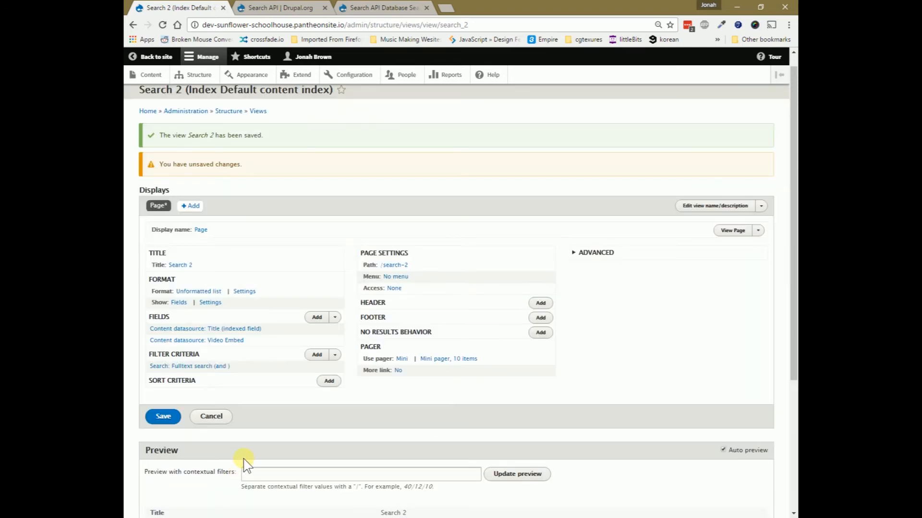
Add a Publishing status filter from the Content datasource category and require it to be equal to True
click(315, 356)
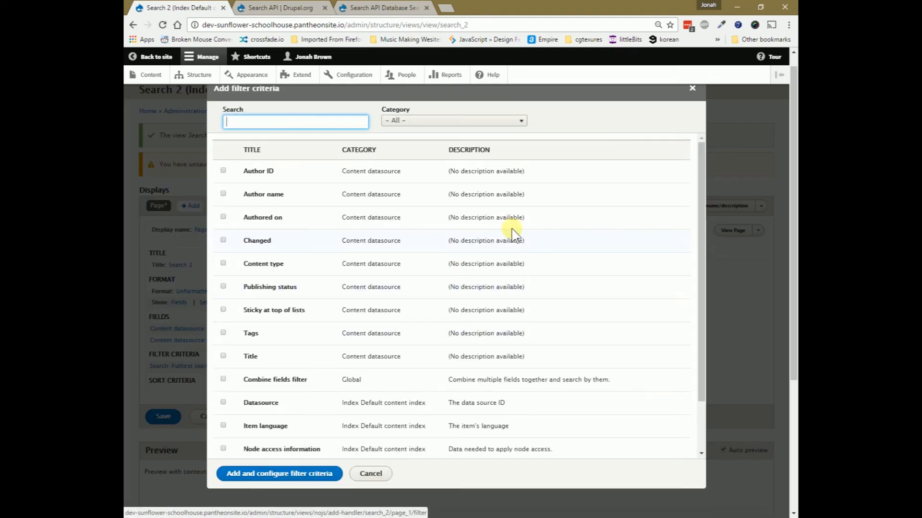
click(472, 121)
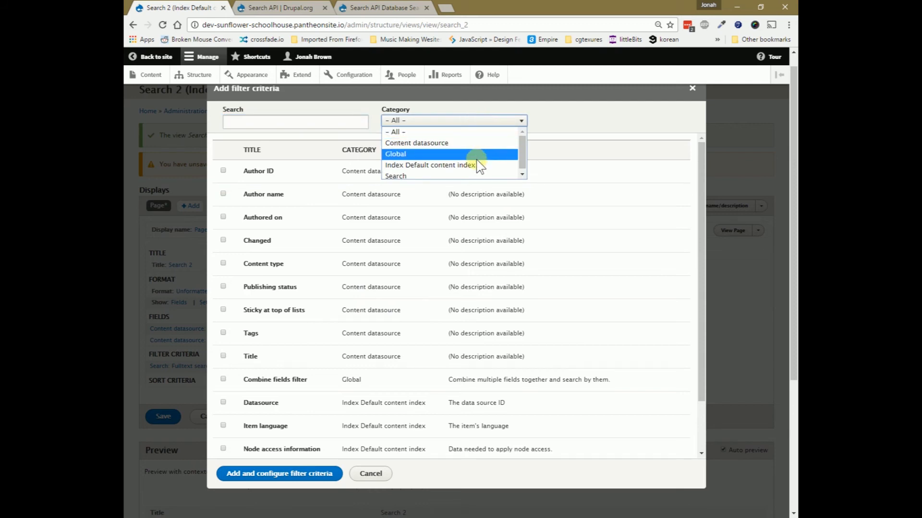
click(479, 165)
click(473, 120)
click(473, 144)
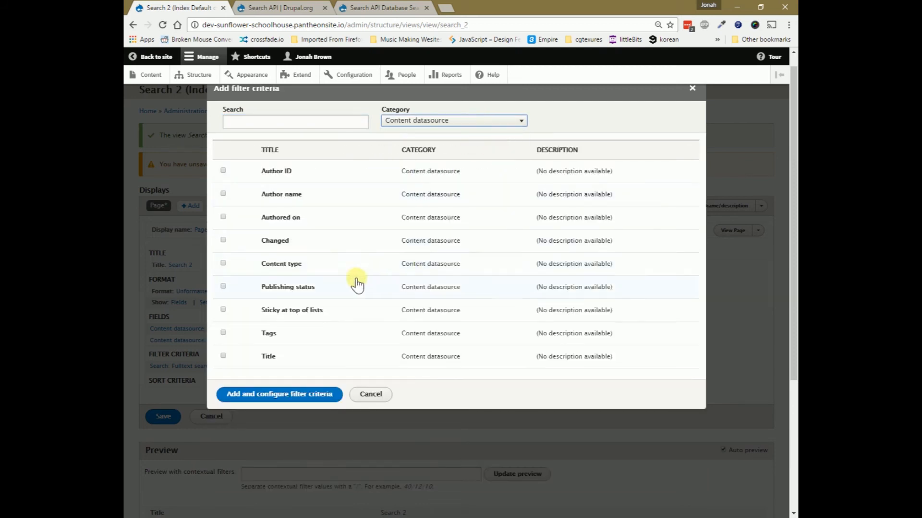
click(278, 293)
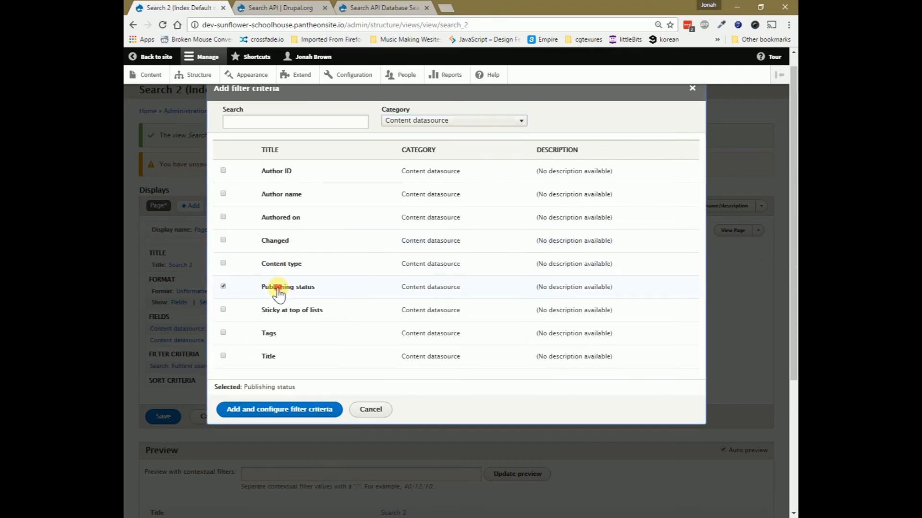
click(253, 413)
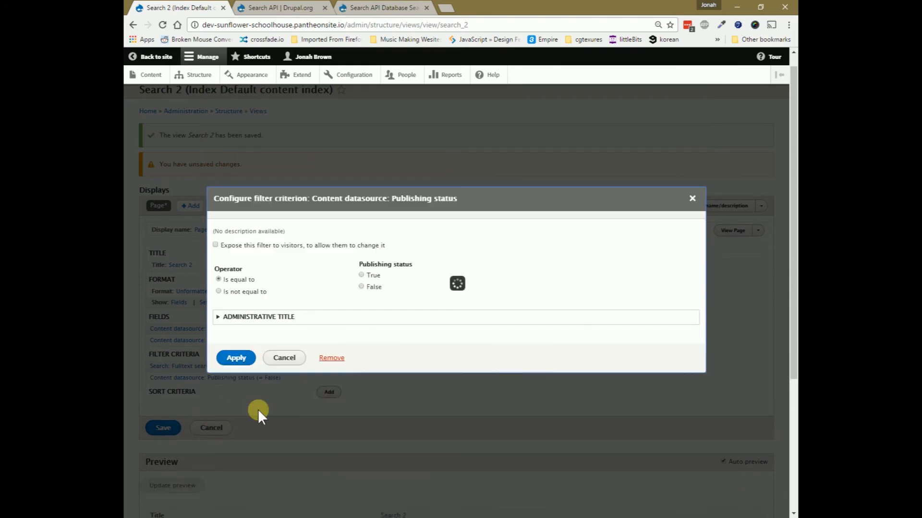
click(368, 275)
click(237, 358)
Add a Relevance sort criterion to the view in descending order
scroll(239, 364, down, 2)
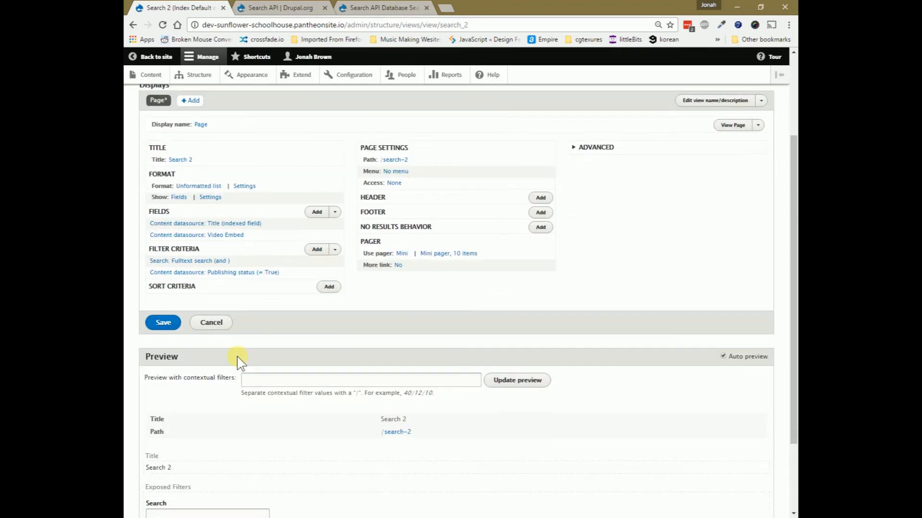
click(329, 287)
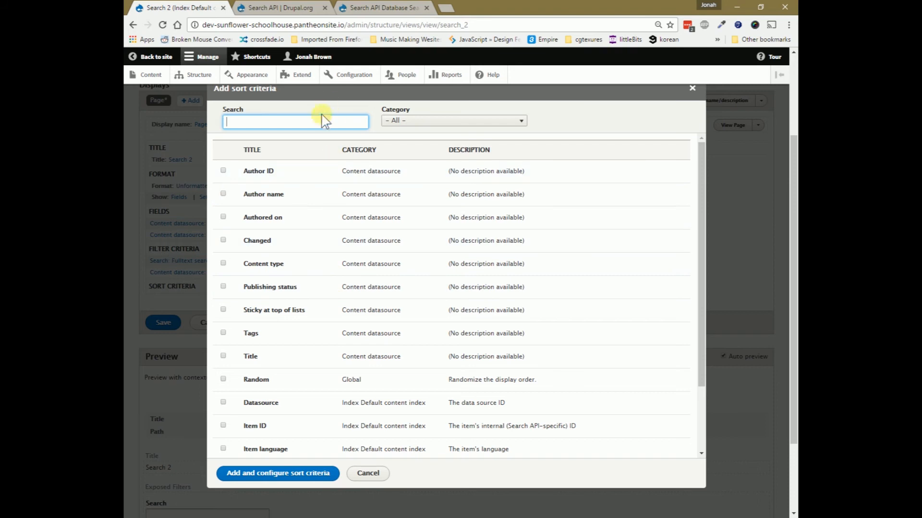
text(re)
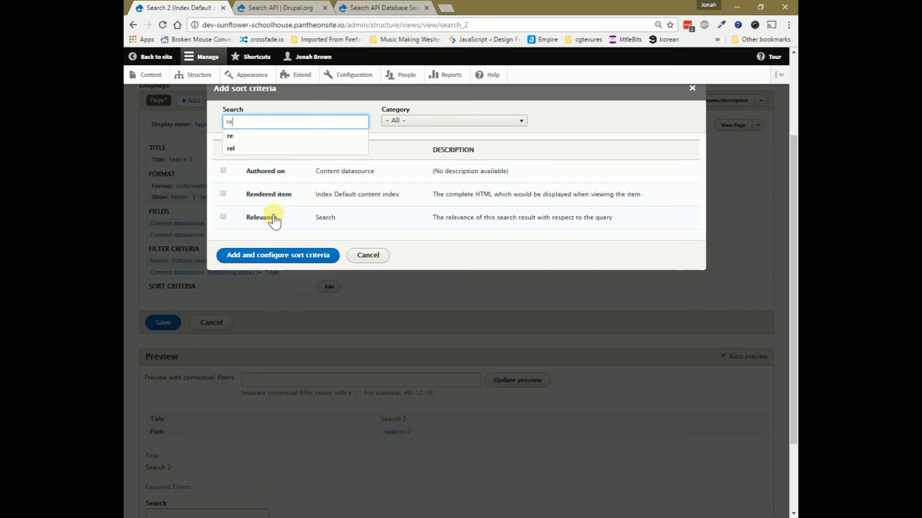
click(271, 217)
click(281, 276)
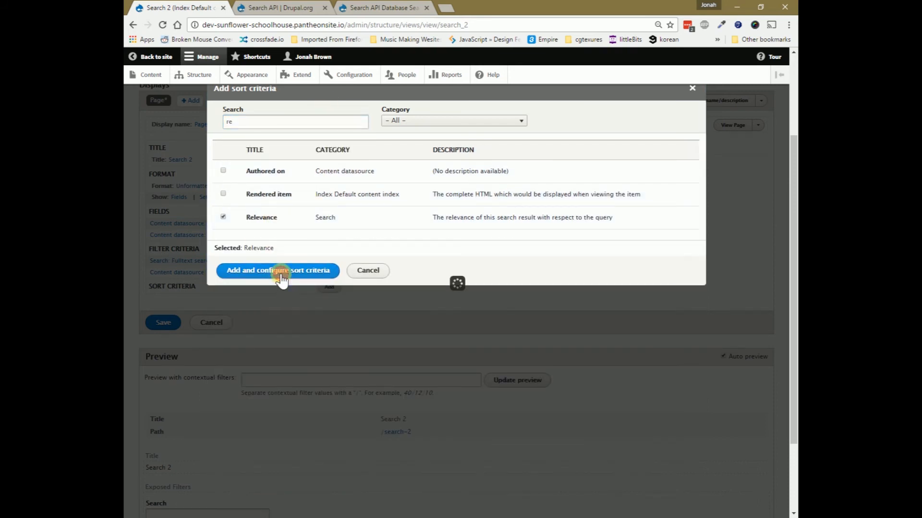
click(254, 291)
click(237, 354)
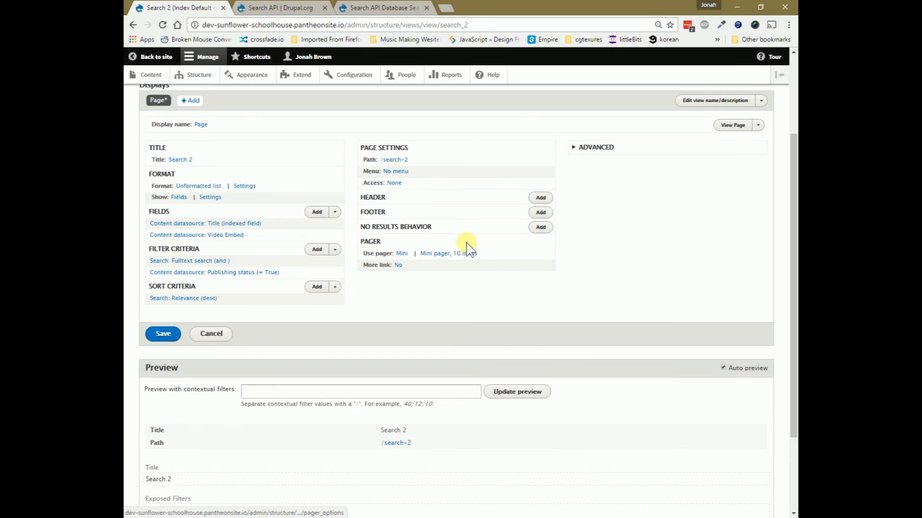
Set the page display's exposed form to be placed in a block
click(590, 158)
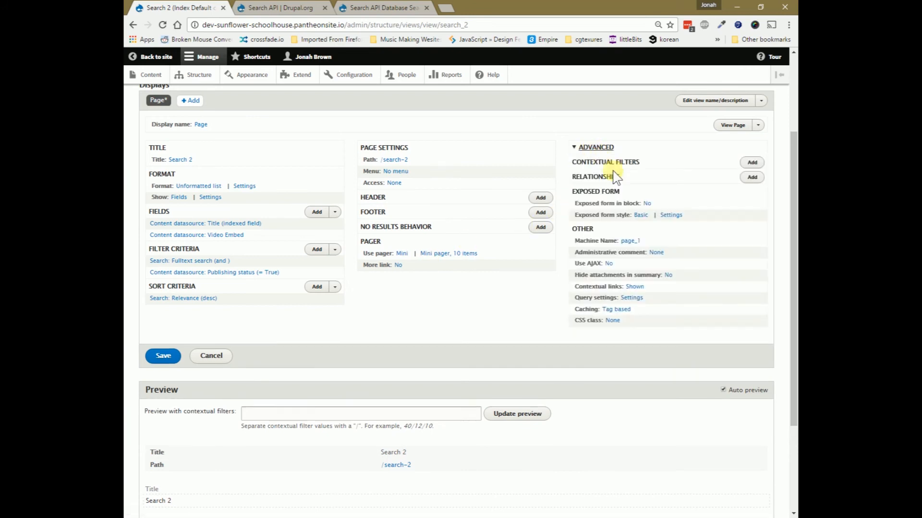
click(646, 204)
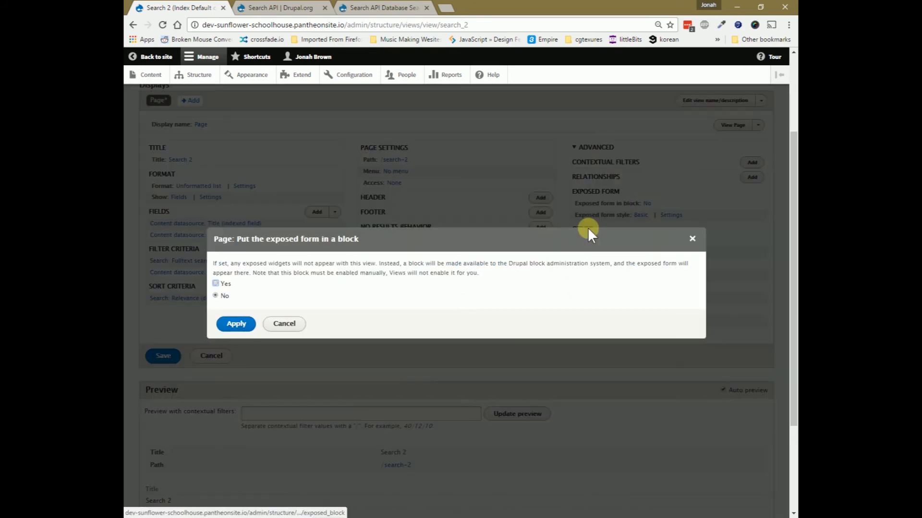
click(215, 284)
click(236, 324)
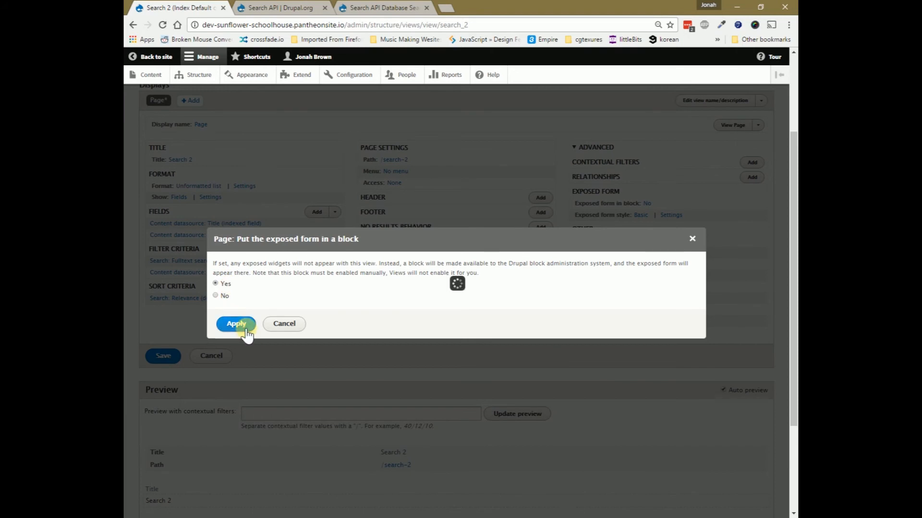
Set the exposed form's submit button text to "Search" and stop letting people choose the sort order
click(595, 147)
click(672, 215)
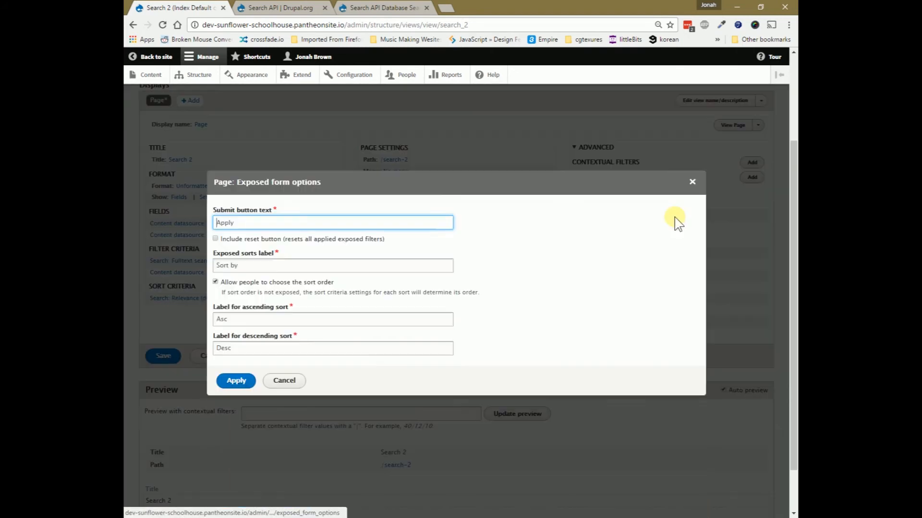
double_click(224, 223)
text(Search)
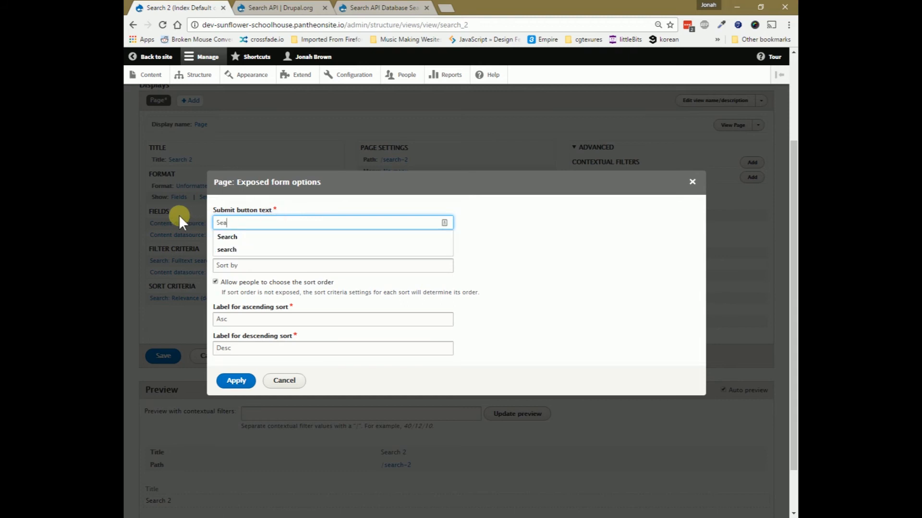
click(295, 283)
click(235, 380)
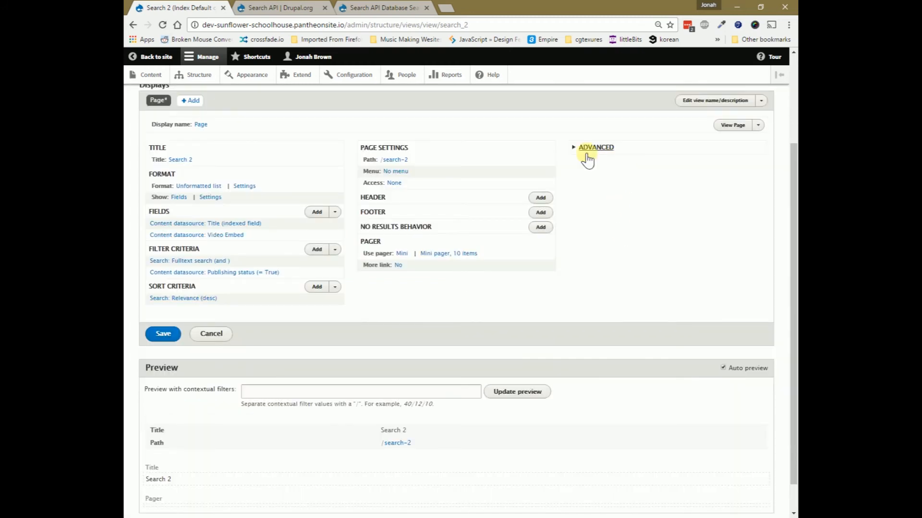
Add a no-results text area reading "Sorry nothing here, try again insert .25" and save the view
click(549, 230)
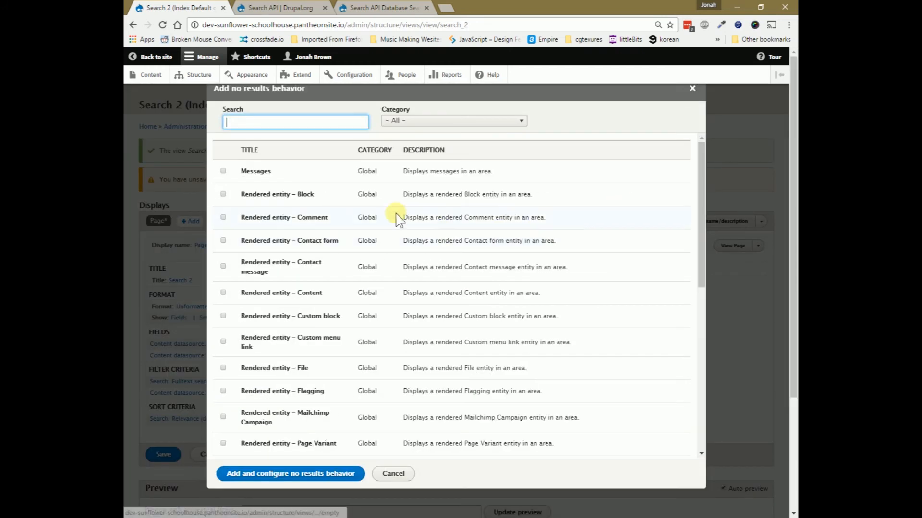
click(323, 117)
text(te)
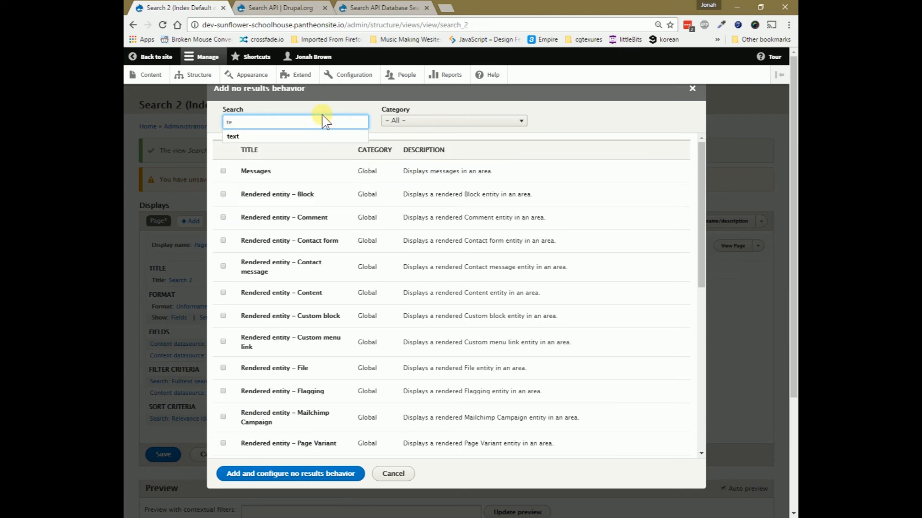
text(xt)
click(268, 172)
click(296, 249)
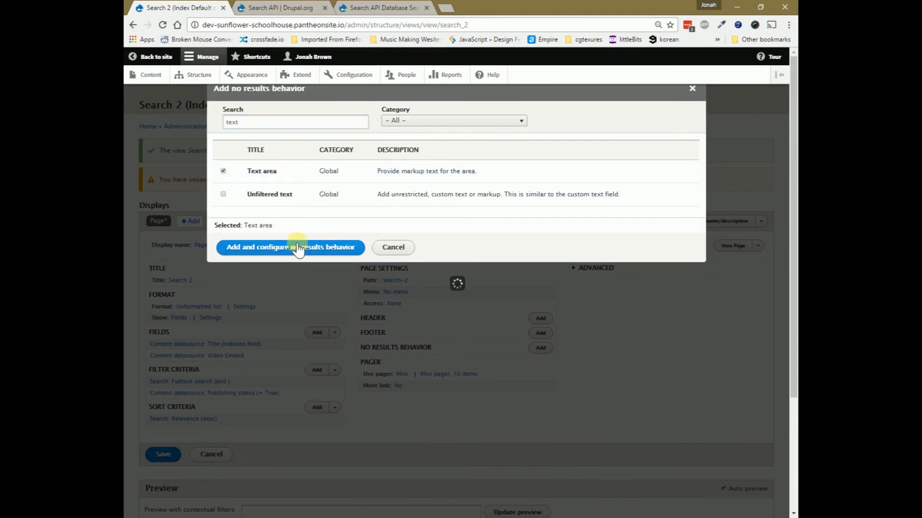
click(296, 241)
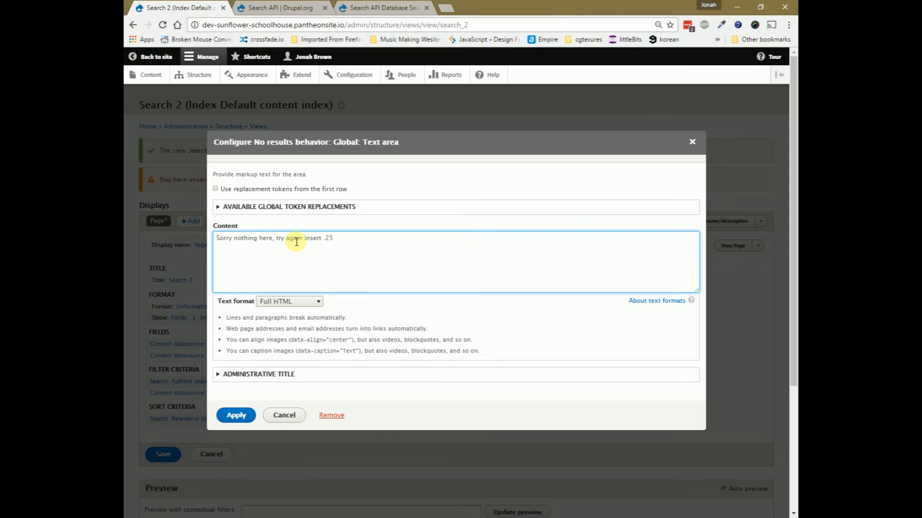
click(236, 415)
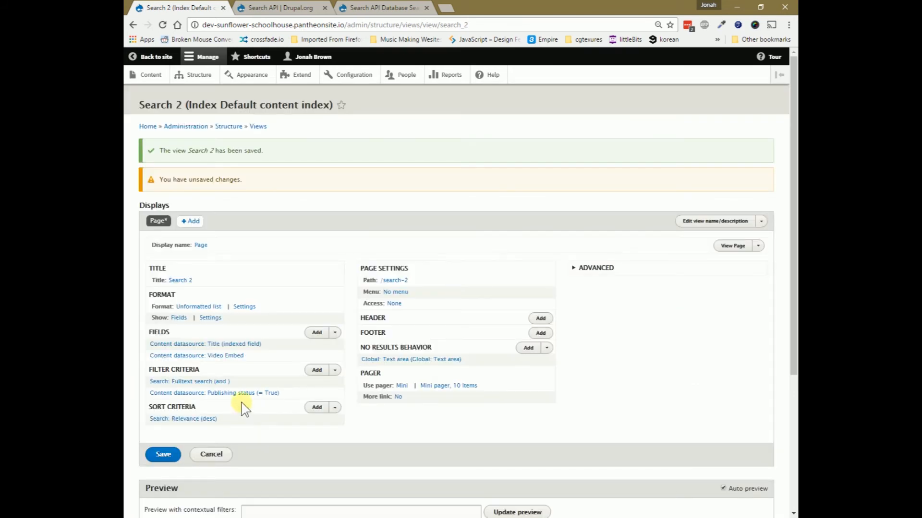
click(161, 455)
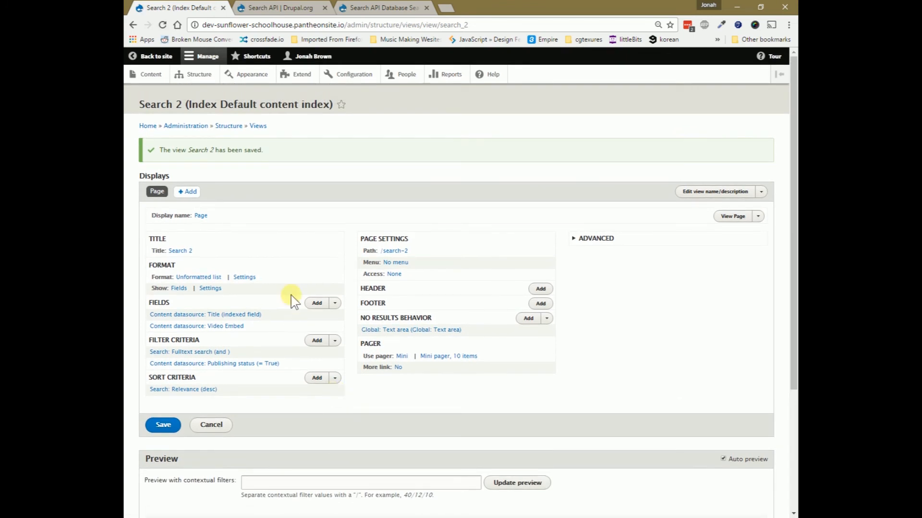
Place the "Exposed form: search_2-page_1" block in the Top Bar region with its title hidden, and save it
click(207, 75)
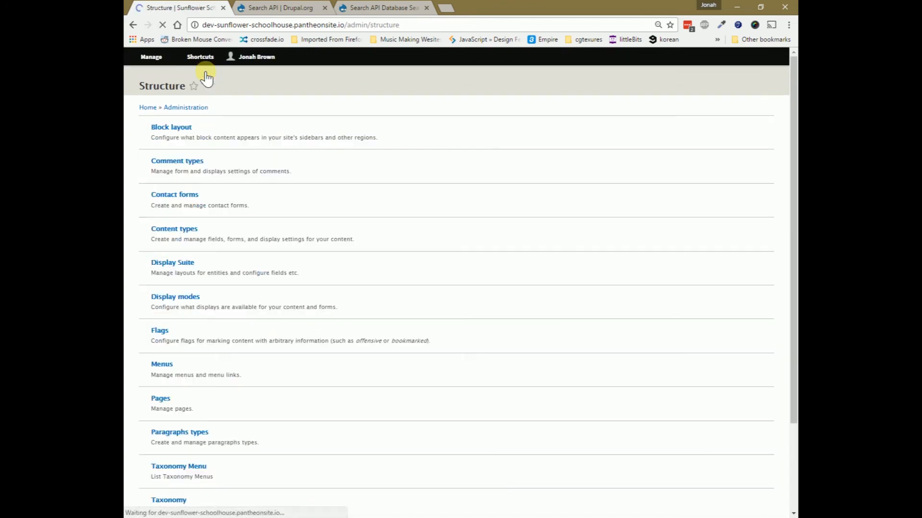
click(180, 147)
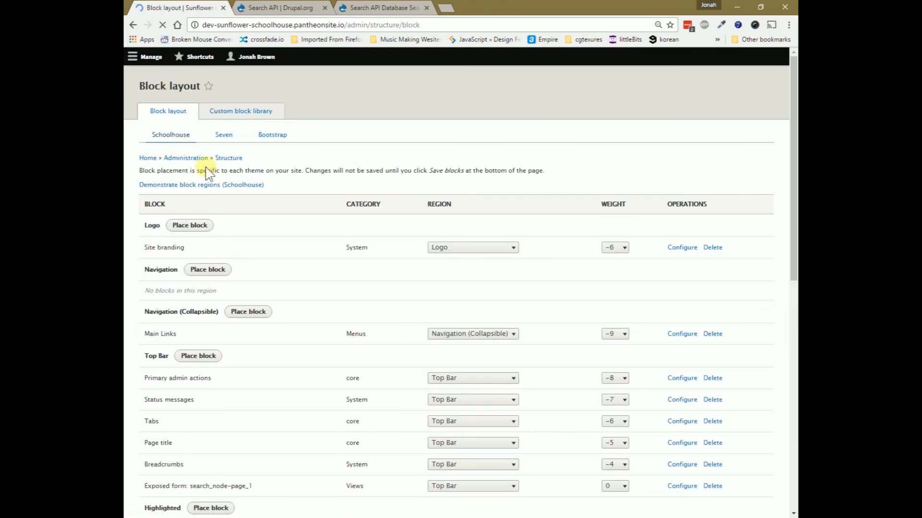
scroll(242, 292, down, 2)
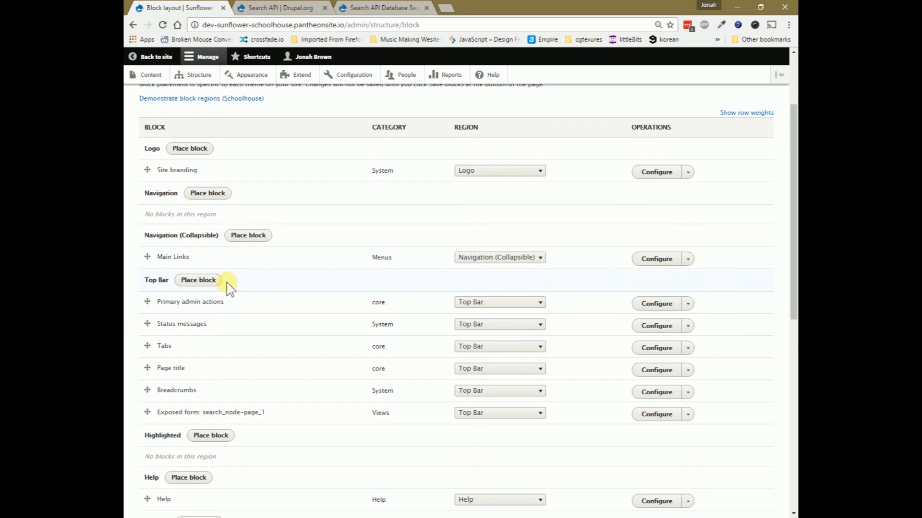
click(206, 280)
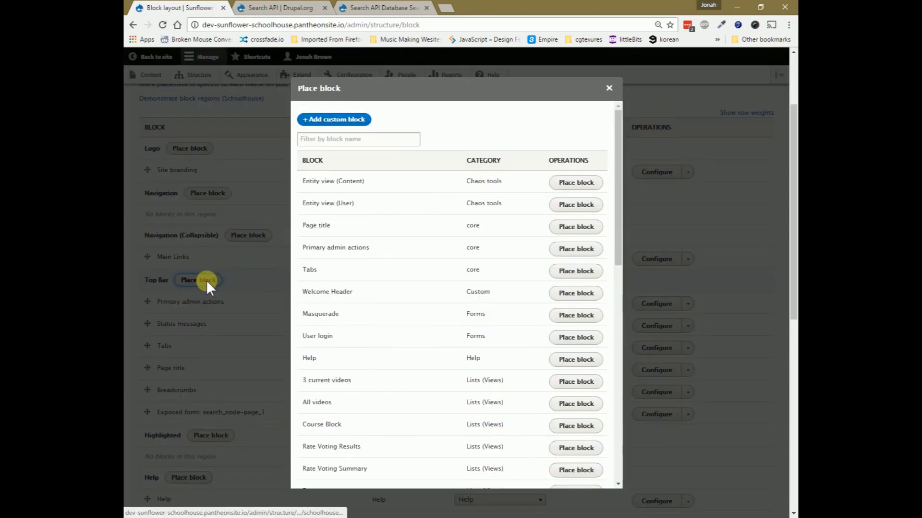
scroll(381, 340, down, 10)
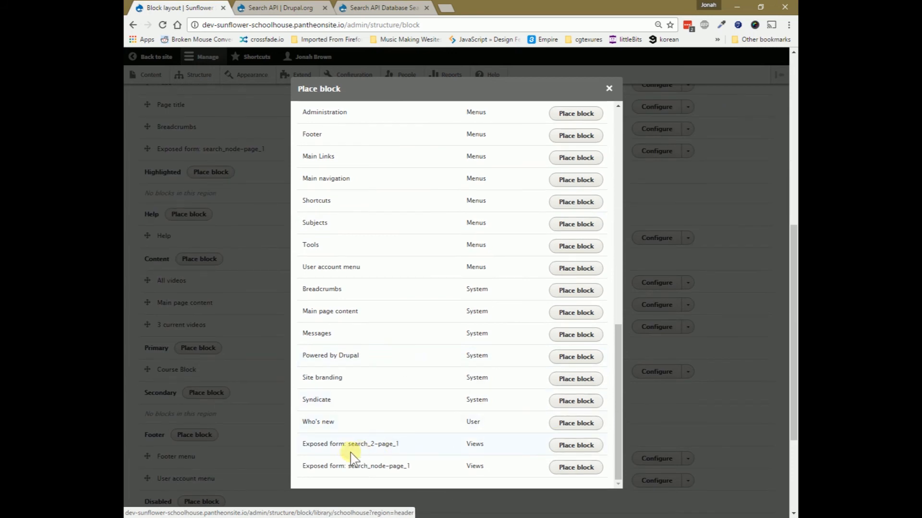
click(563, 447)
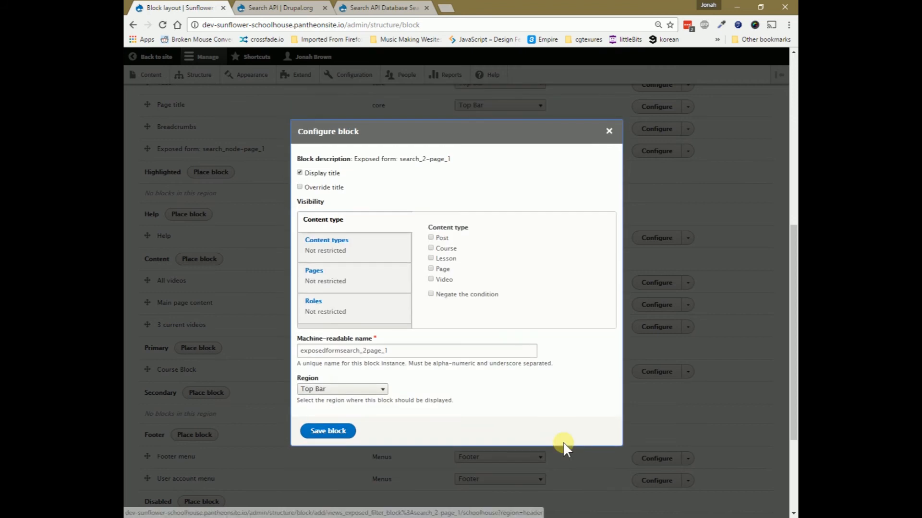
click(319, 174)
click(345, 431)
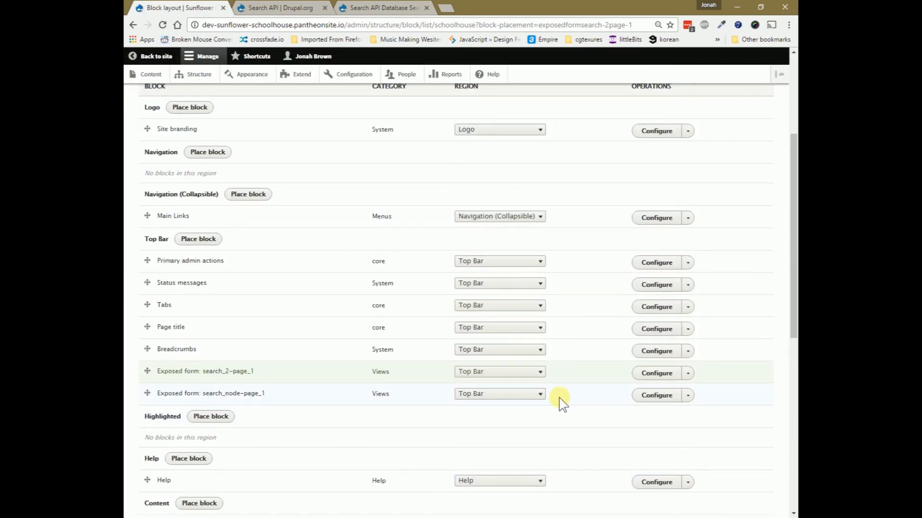
Set the region of the Top Bar block "Exposed form: search_node-page_1" to None and save the block layout
click(542, 395)
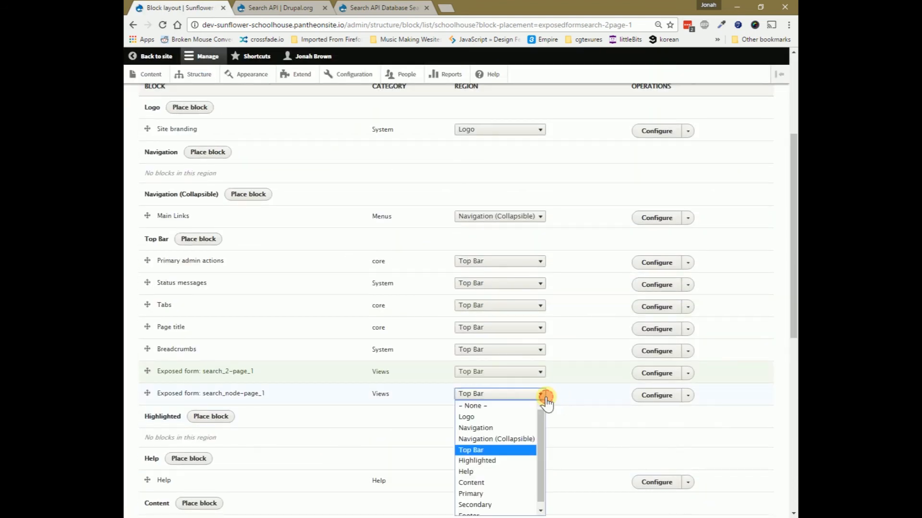
click(517, 406)
scroll(296, 425, down, 9)
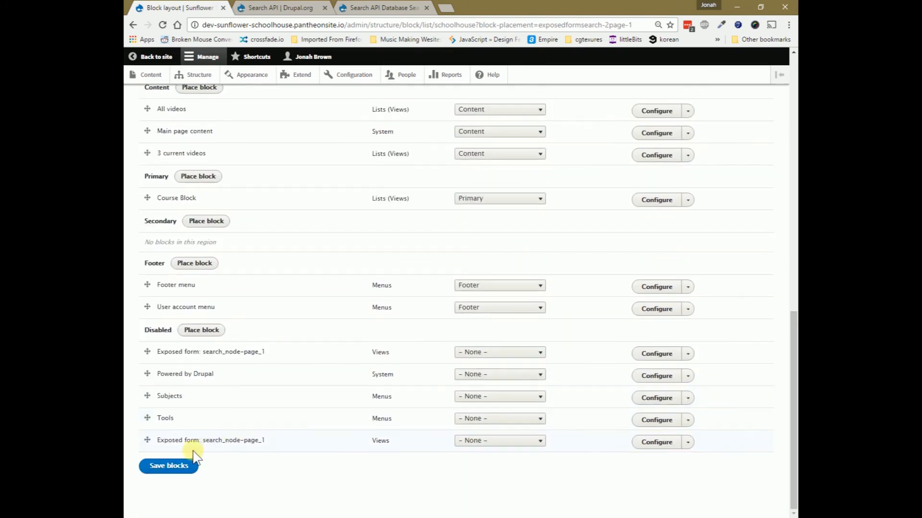
click(162, 468)
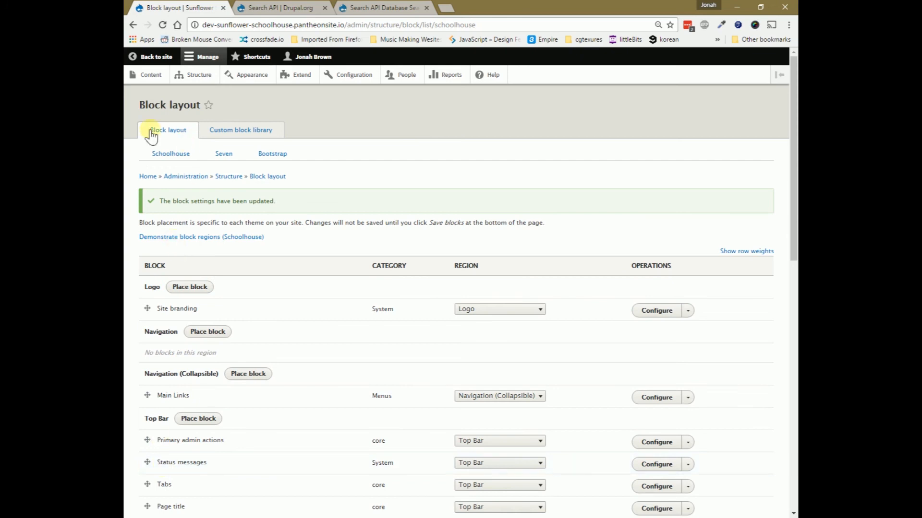
Return to the site's home page and search for "science" with the newly placed search block
click(145, 58)
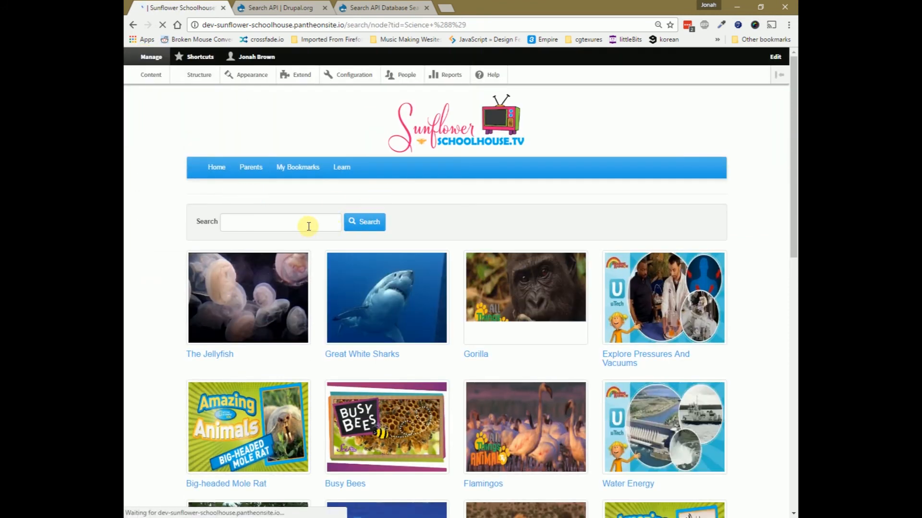
click(307, 226)
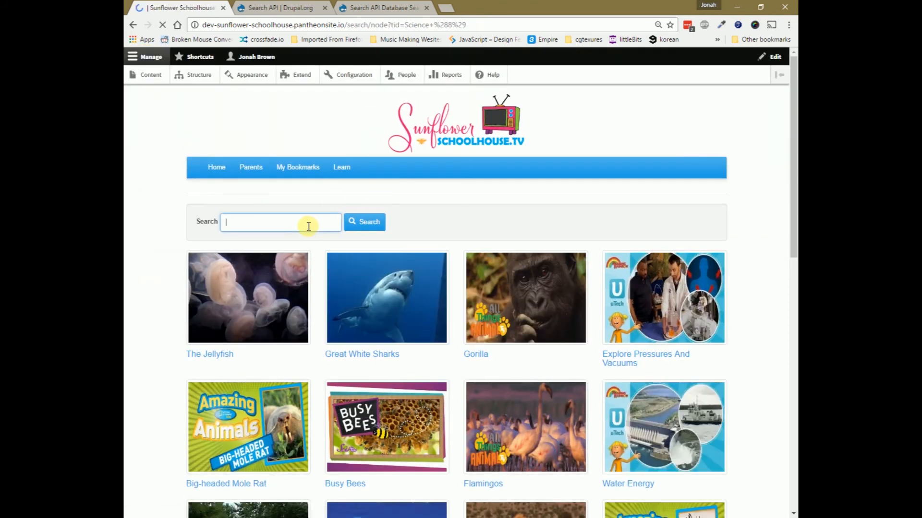
text(science)
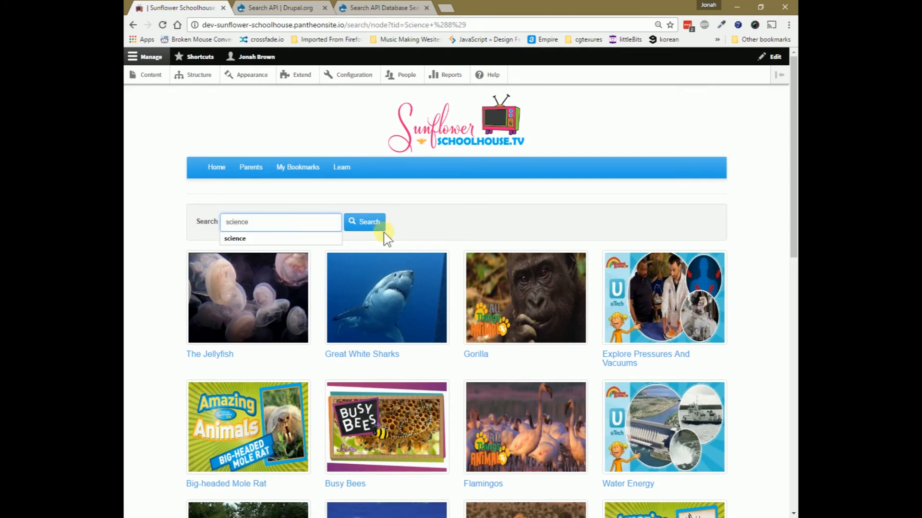
click(205, 166)
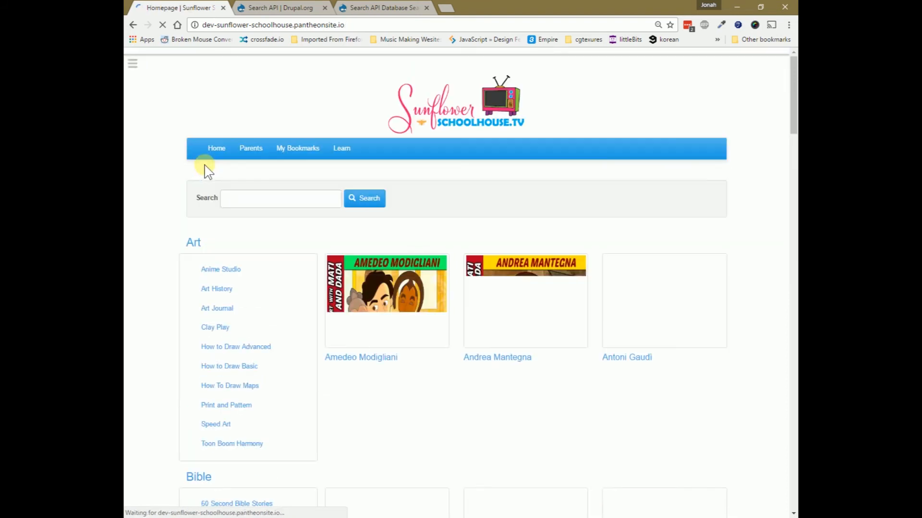
click(262, 212)
text(science)
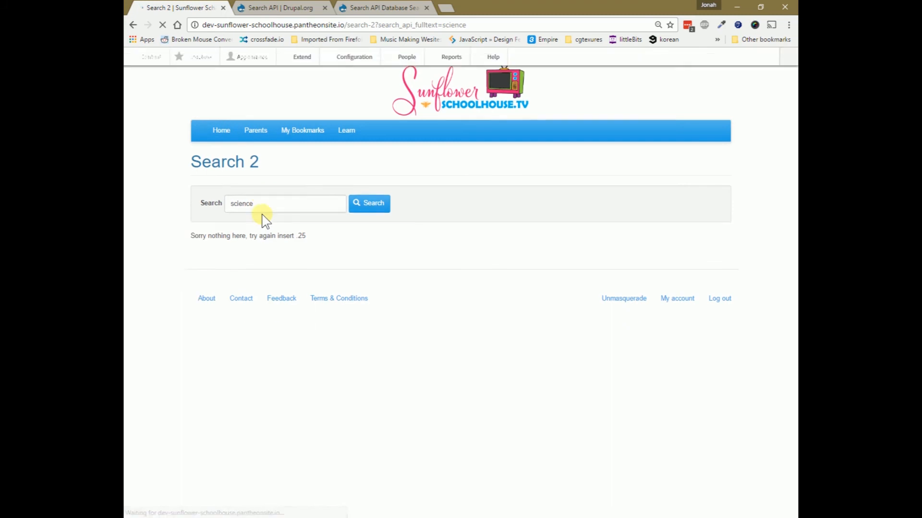
Replace the search term with "art" and run the search on the Search 2 page
click(300, 241)
click(209, 243)
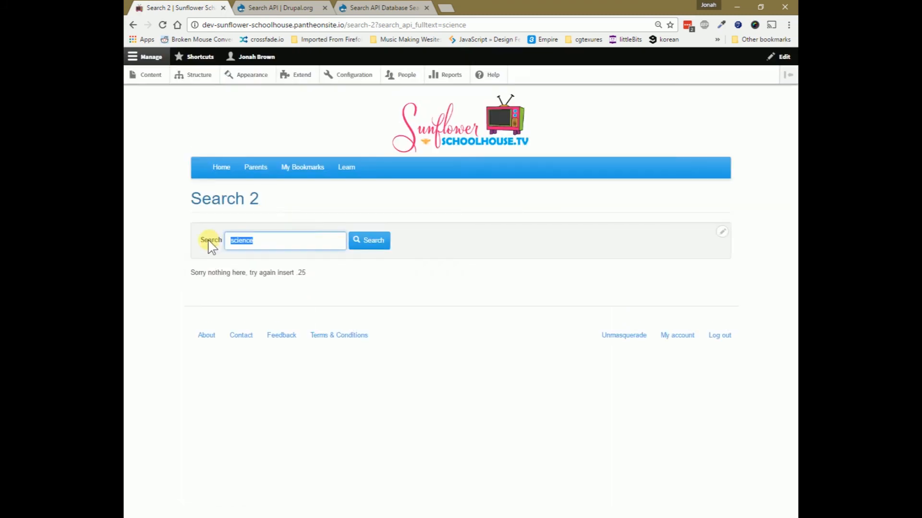
text(art)
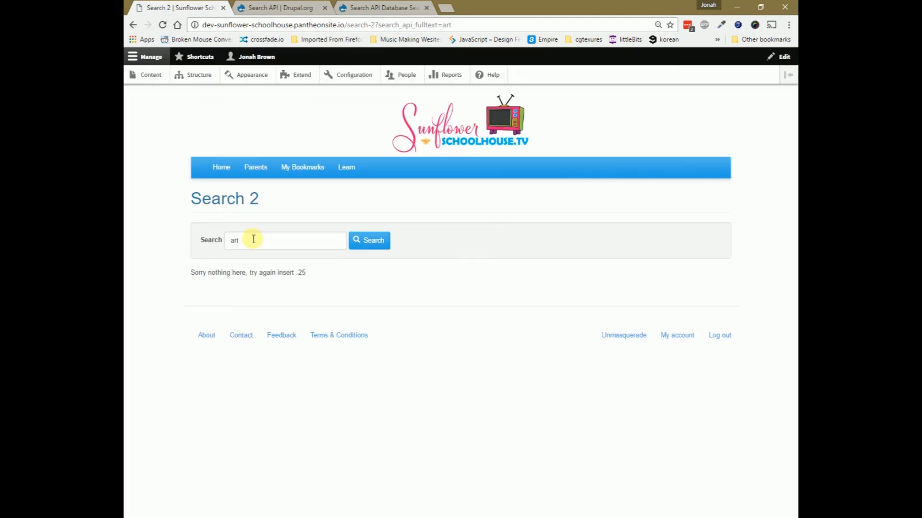
click(377, 243)
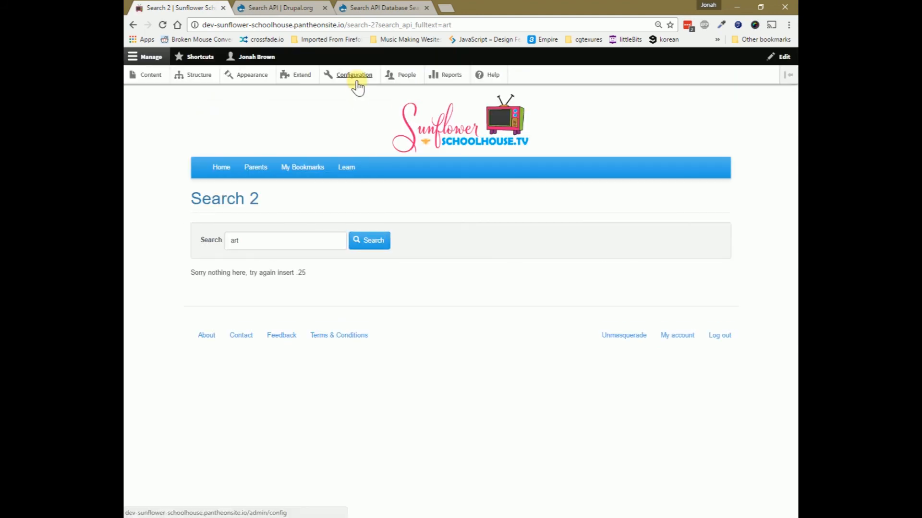
Open the Default content index in the Search API configuration and index all items in batches of 50
click(356, 77)
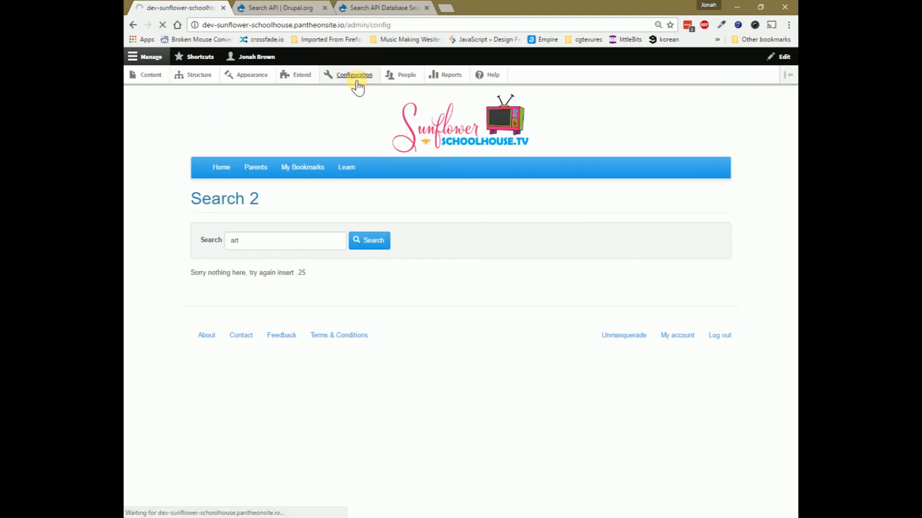
scroll(356, 269, down, 10)
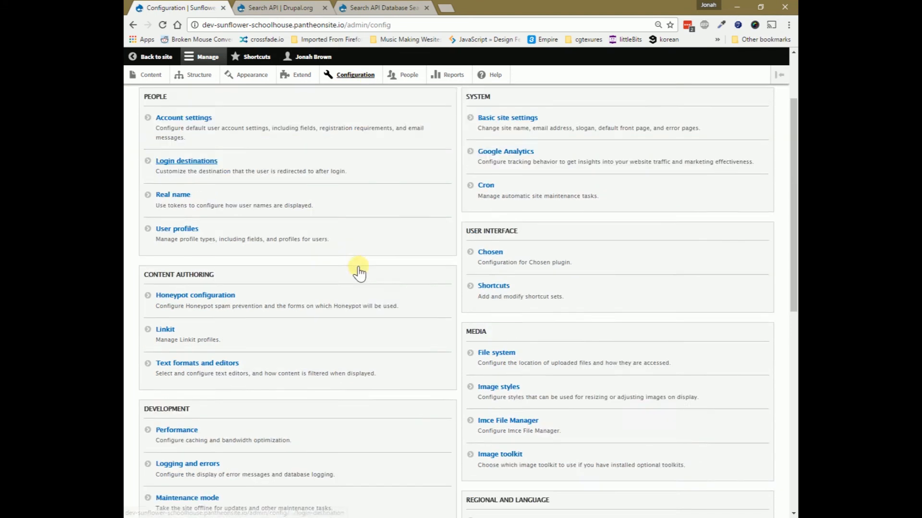
click(183, 353)
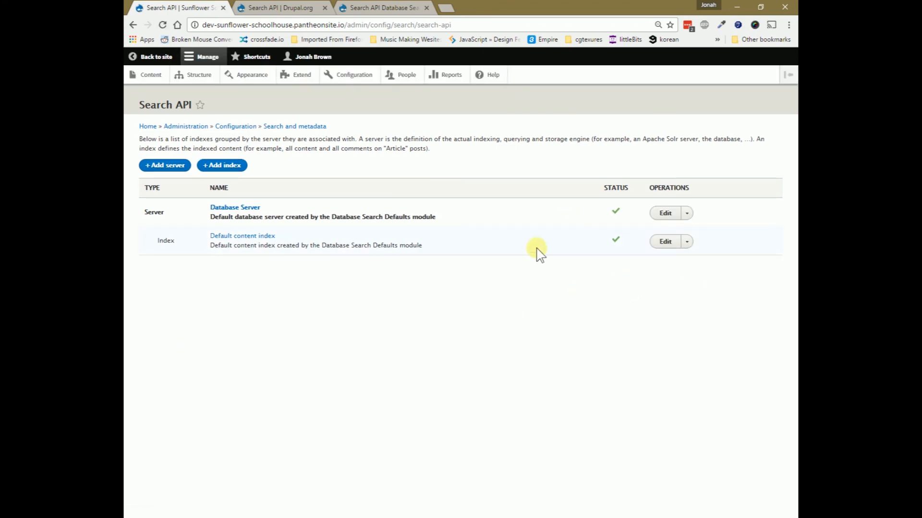
click(260, 238)
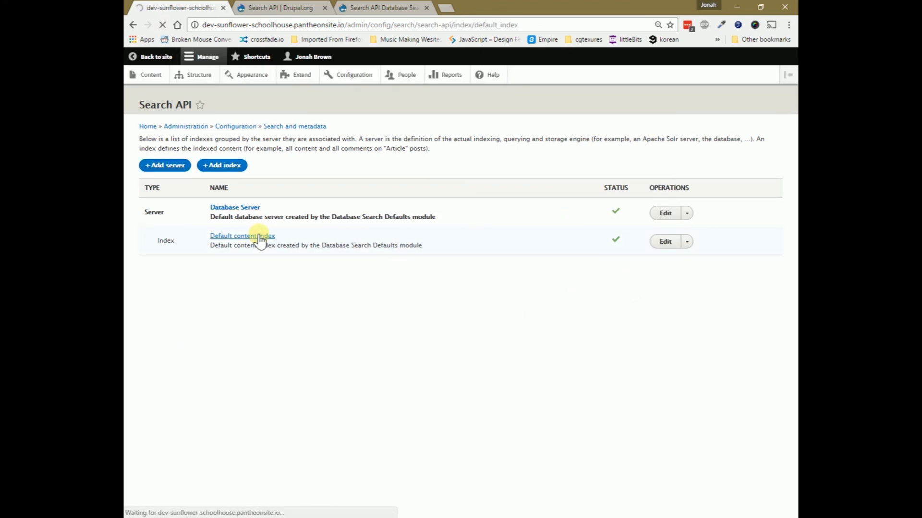
click(331, 400)
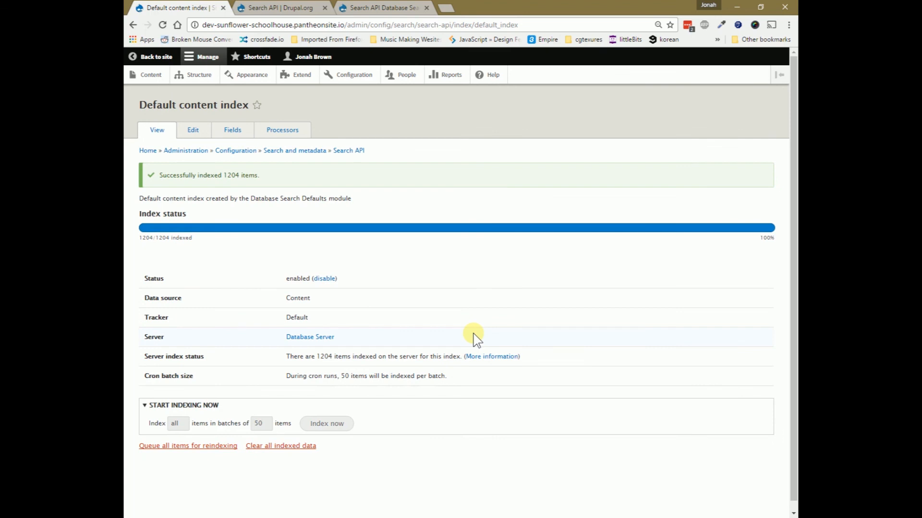
Return to the Search 2 page, search for "dog" and look through the results
click(155, 58)
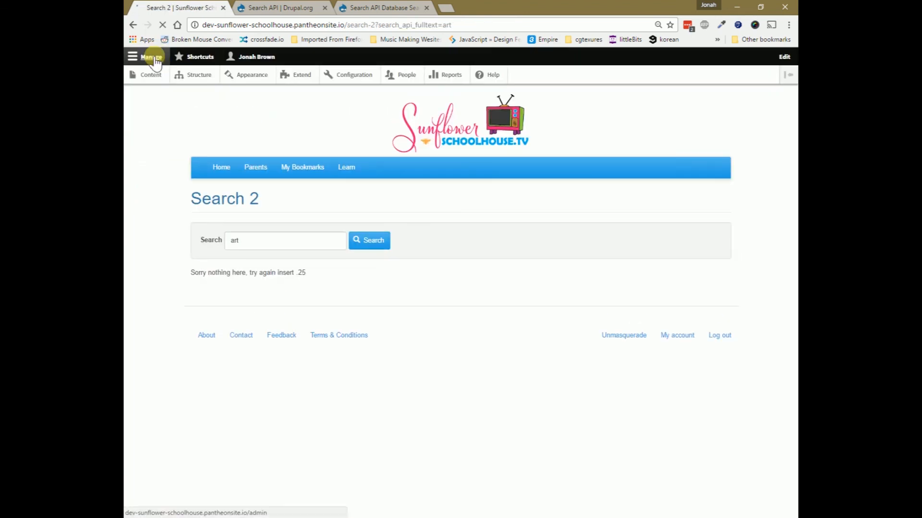
click(379, 237)
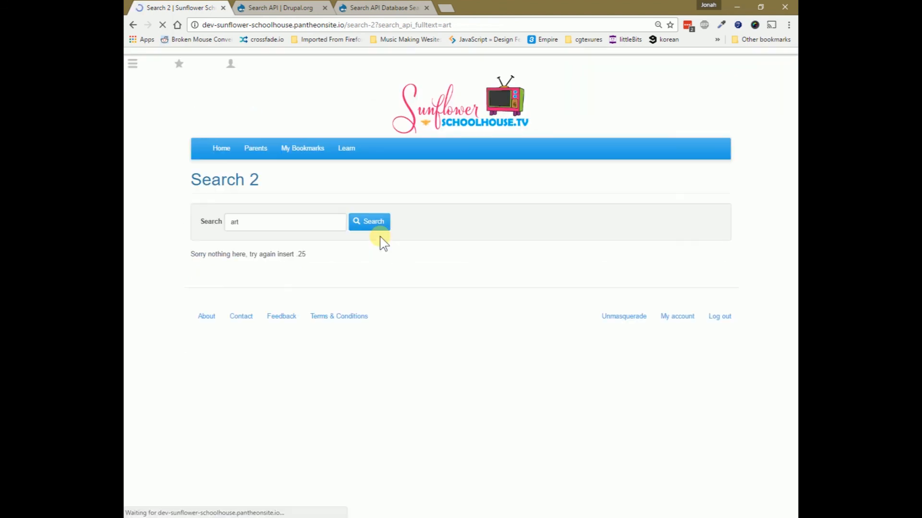
drag(263, 239, 175, 244)
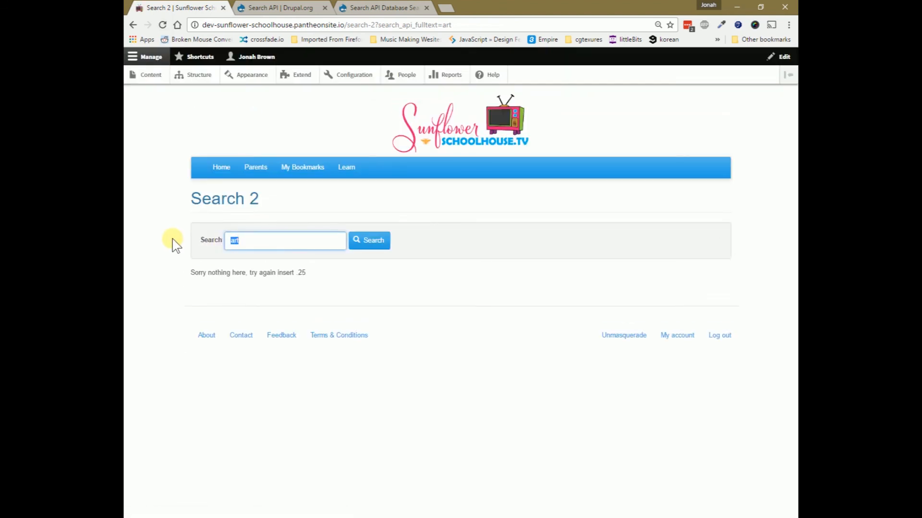
text(dog)
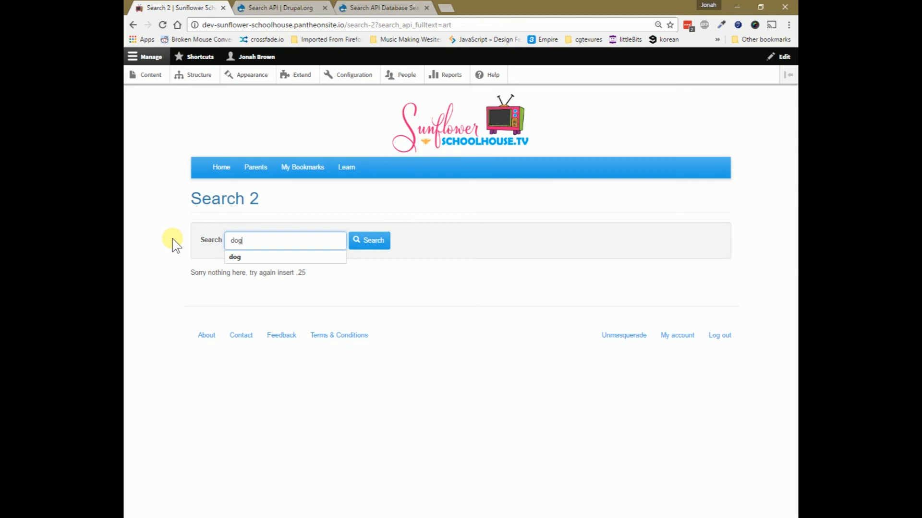
key(Return)
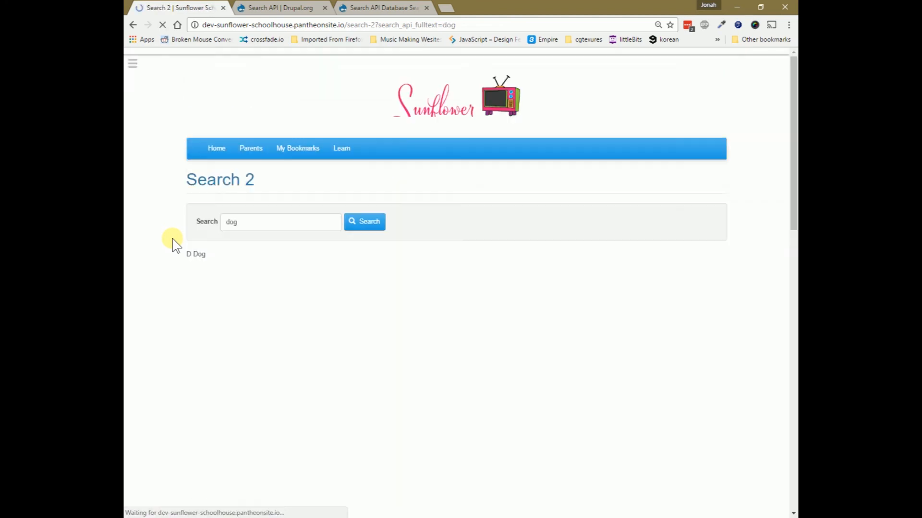
scroll(140, 237, down, 15)
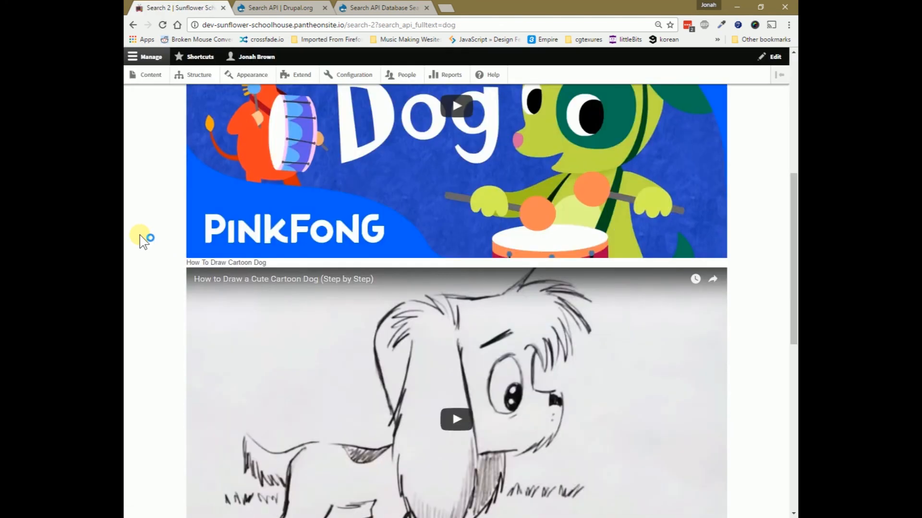
scroll(140, 237, up, 15)
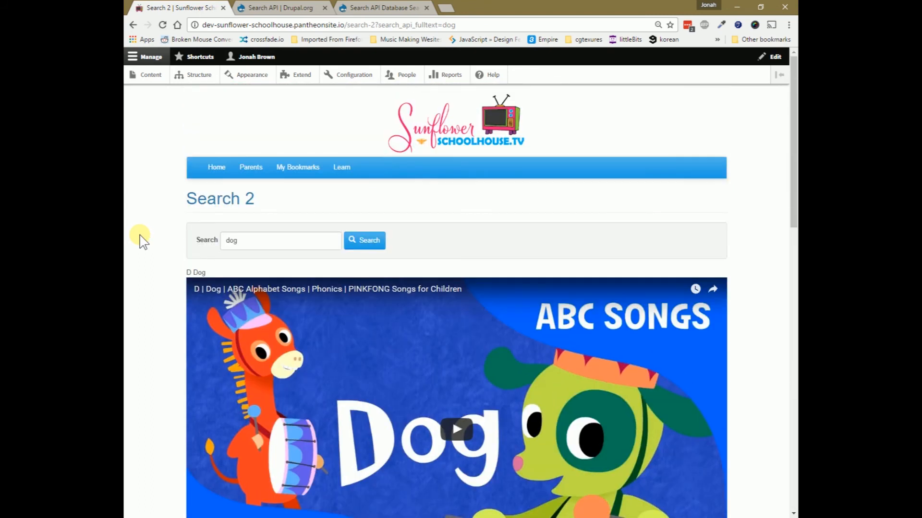
Review the "dog" results once more and run another search for "art"
drag(244, 240, 225, 239)
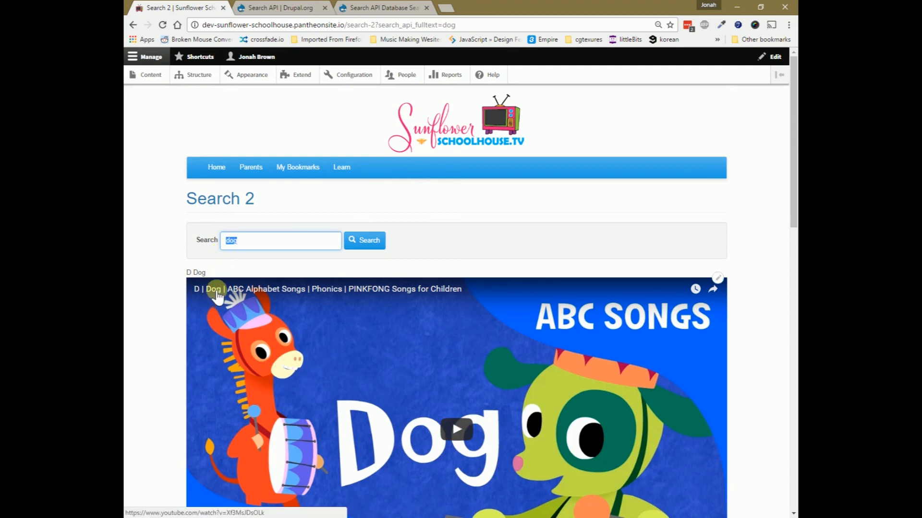
scroll(214, 294, down, 5)
scroll(217, 296, down, 6)
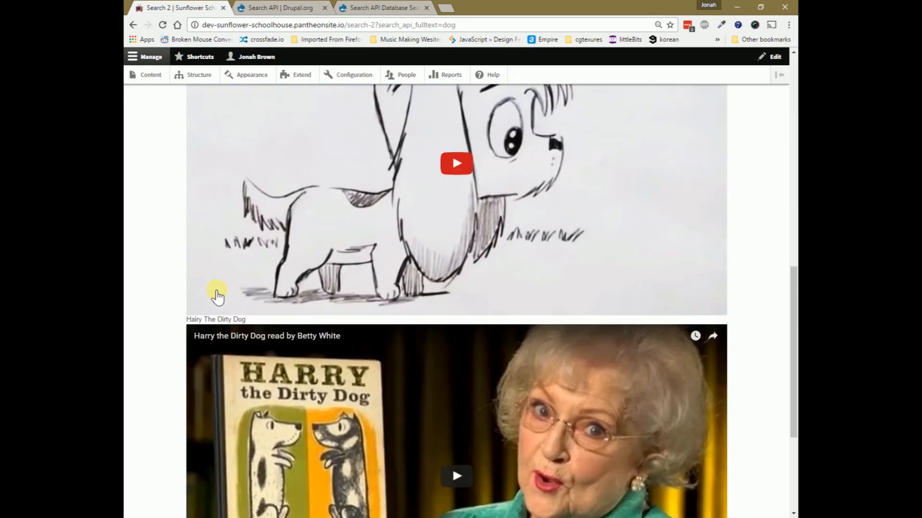
scroll(217, 296, up, 12)
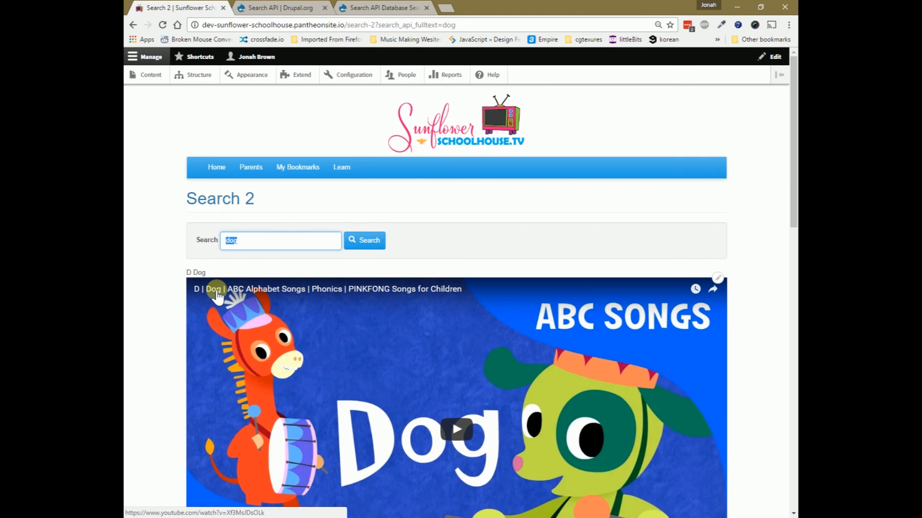
text(art)
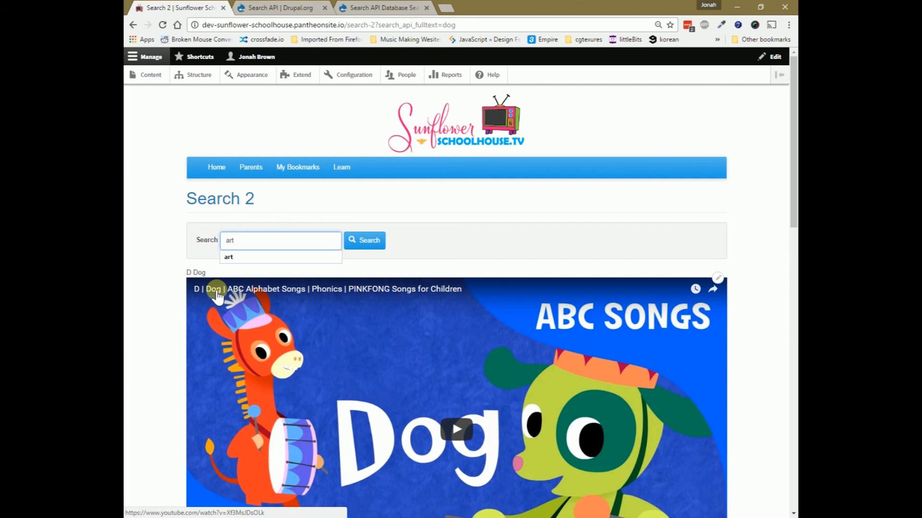
key(Return)
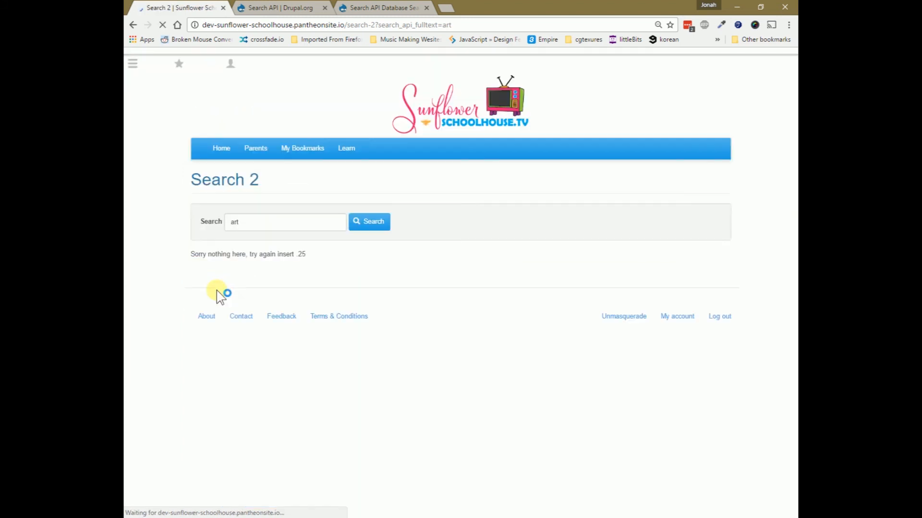
Browse the video categories on the site's home page and search for "budget" from there
click(217, 174)
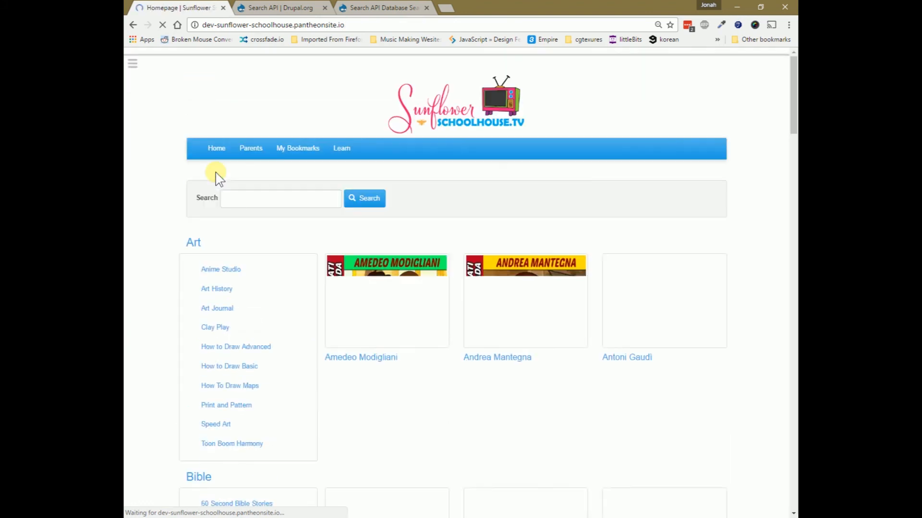
scroll(381, 402, down, 10)
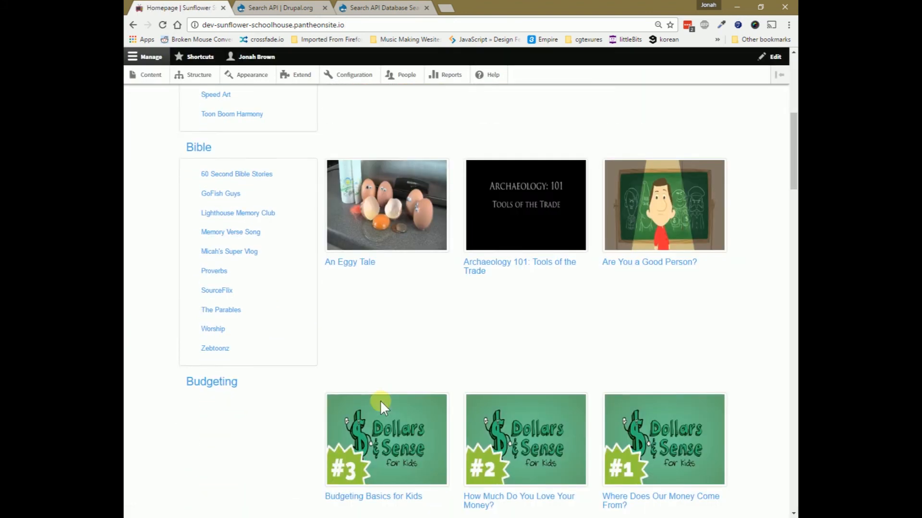
scroll(380, 408, down, 3)
scroll(379, 403, up, 13)
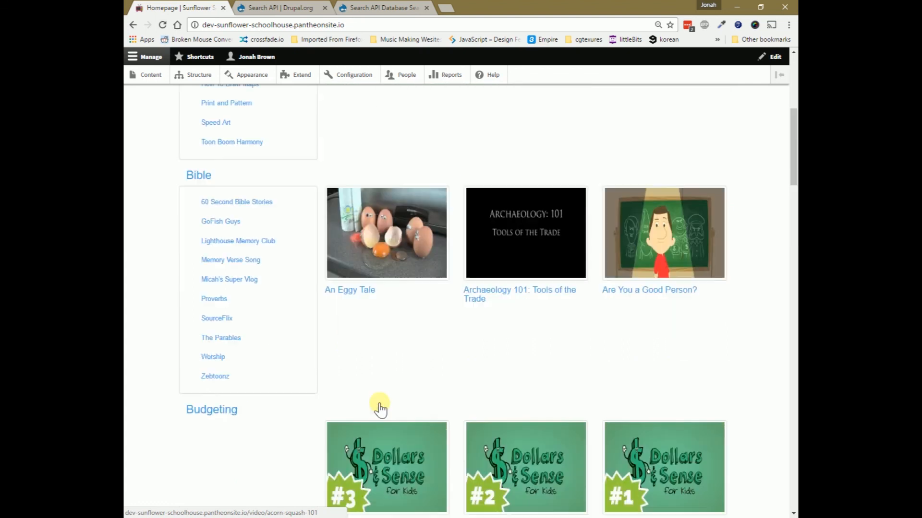
click(286, 217)
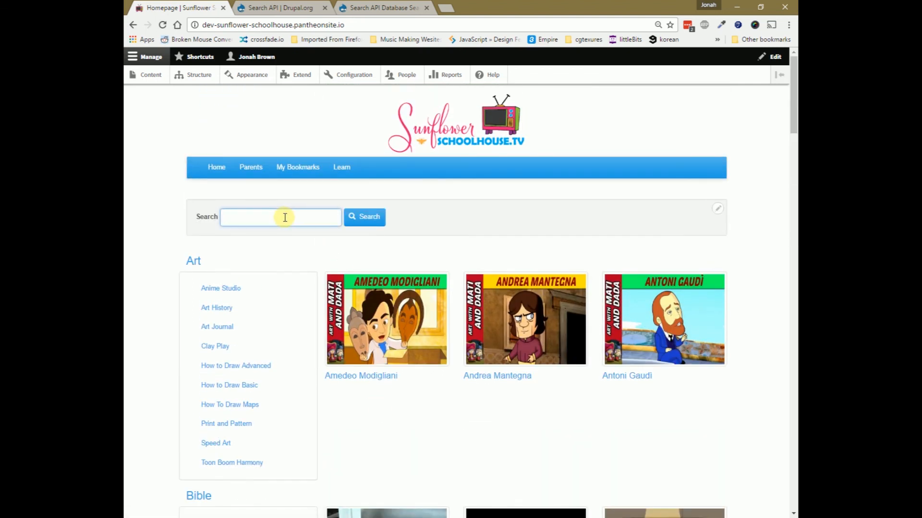
text(budget)
key(Return)
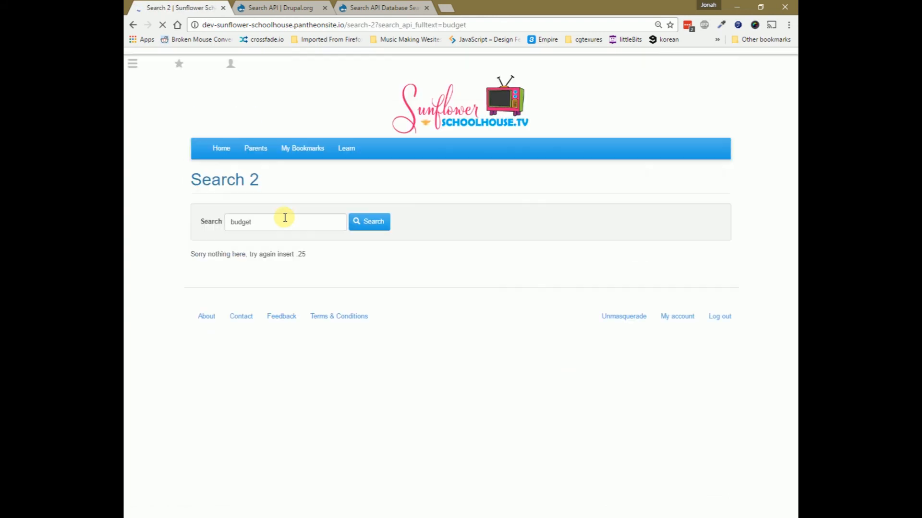
Shorten the search term to "b", run the search again and look through the results
drag(285, 238, 222, 245)
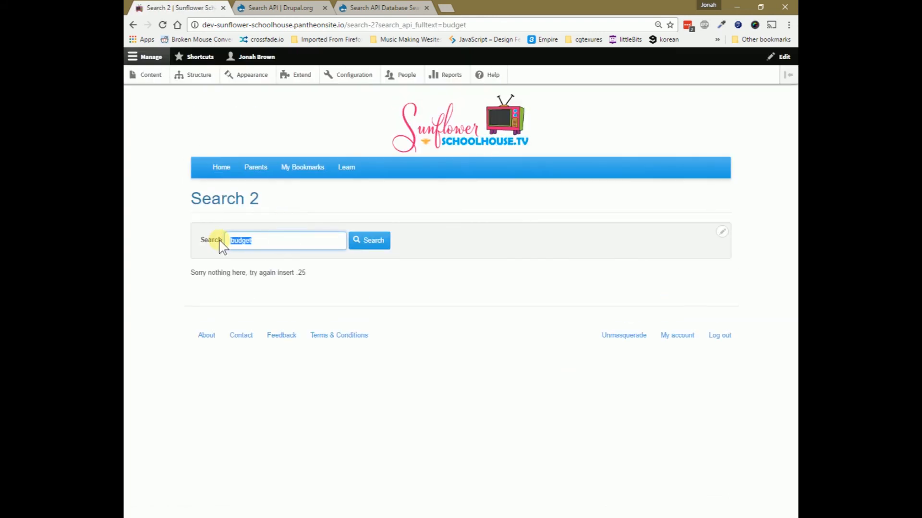
drag(288, 236, 236, 241)
click(261, 240)
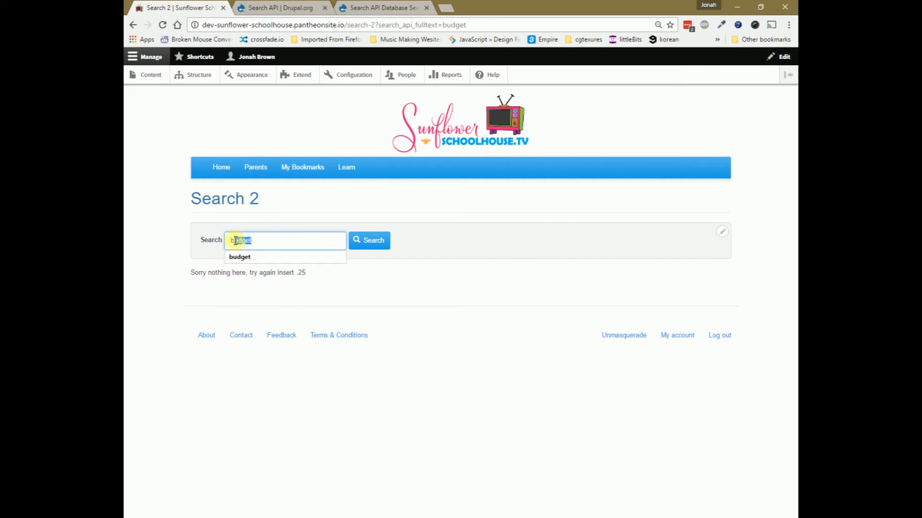
key(BackSpace)
key(Return)
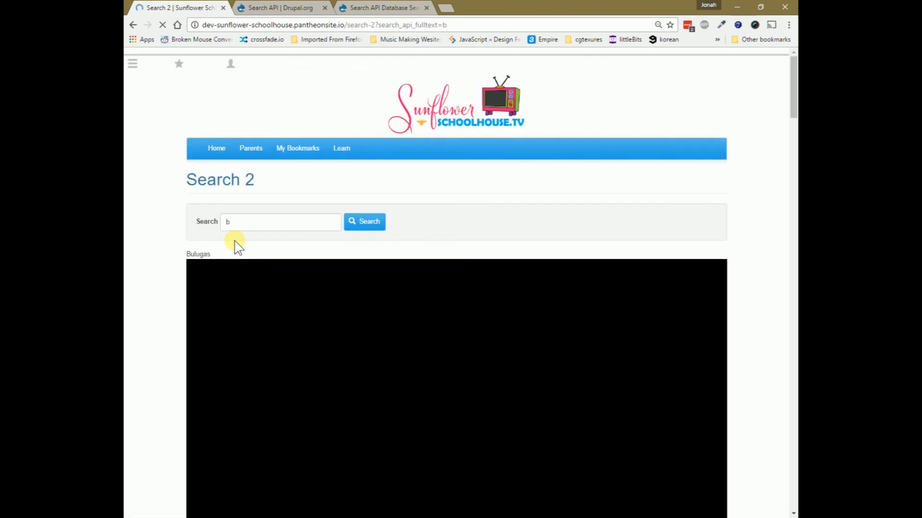
scroll(139, 321, down, 5)
scroll(139, 321, up, 5)
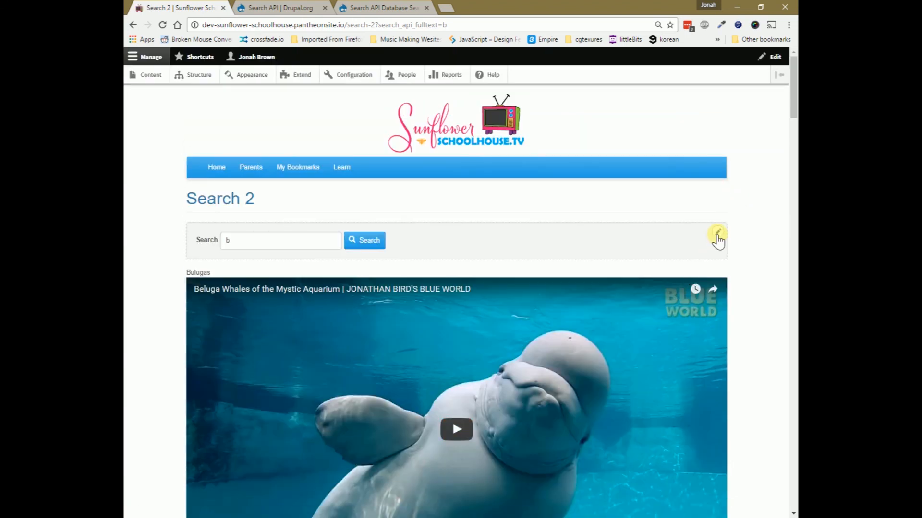
Open the Search 2 view for editing and change its display format to Grid
click(717, 235)
click(696, 262)
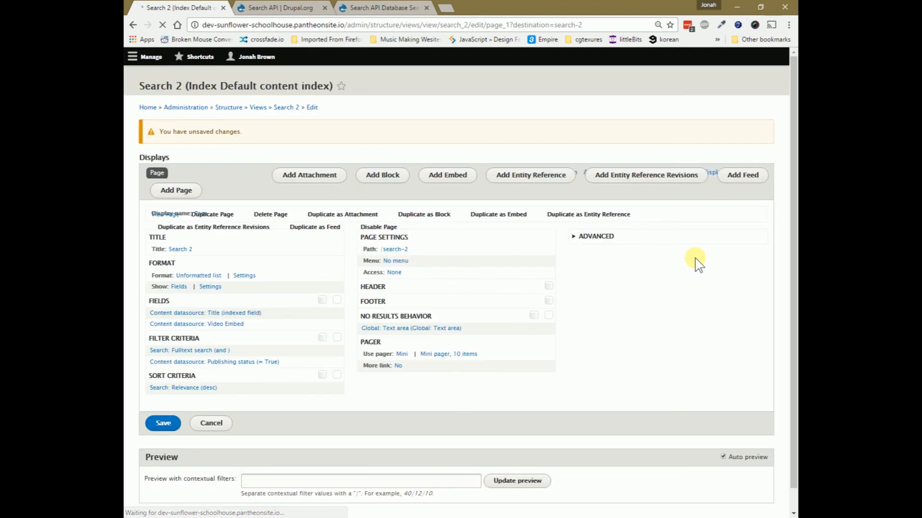
click(207, 249)
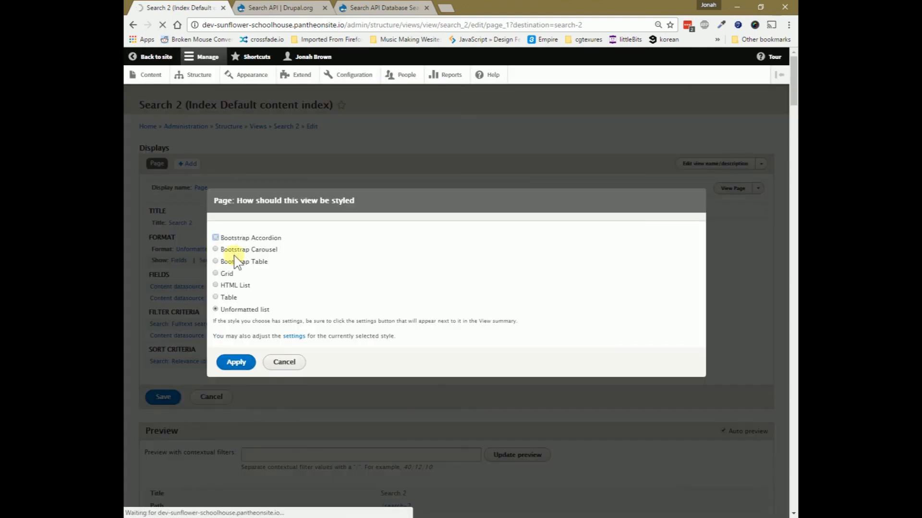
click(226, 273)
click(238, 363)
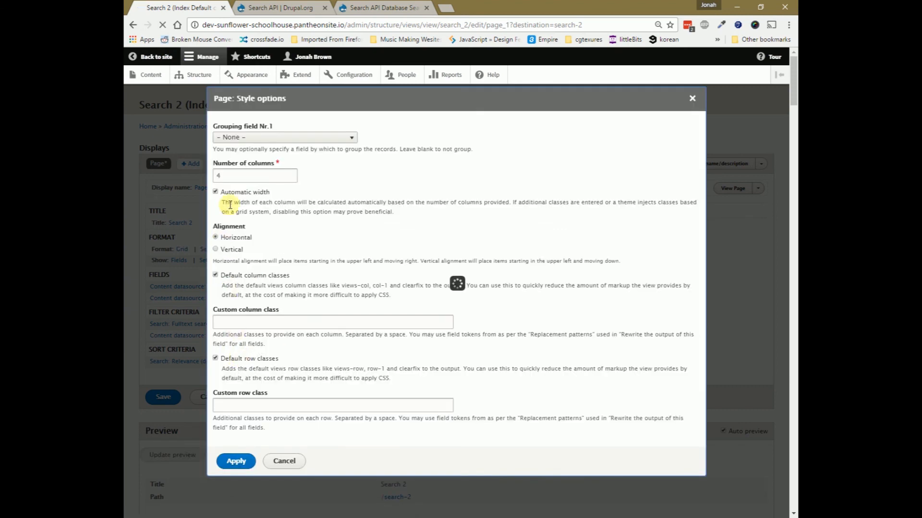
Turn off the grid's automatic width and default column and row classes, and set custom classes col-md-3 for columns and row for rows
click(239, 193)
click(241, 276)
click(230, 359)
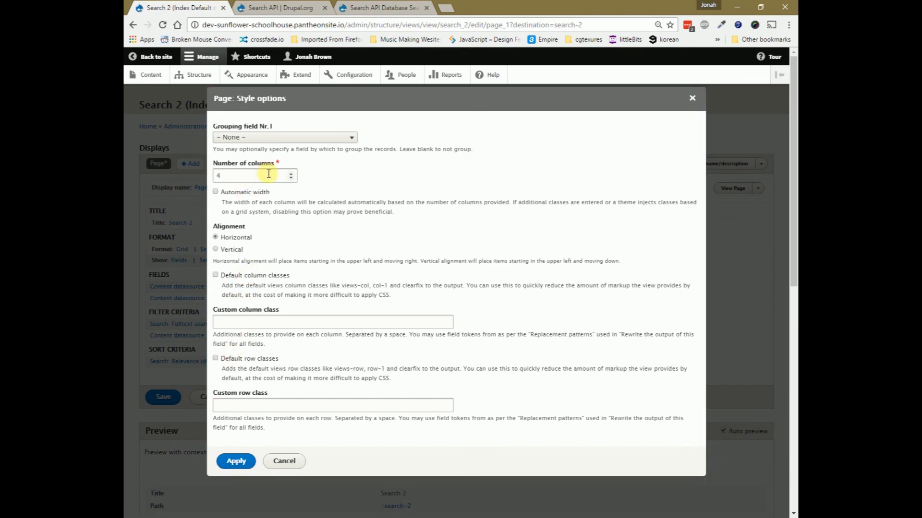
click(247, 314)
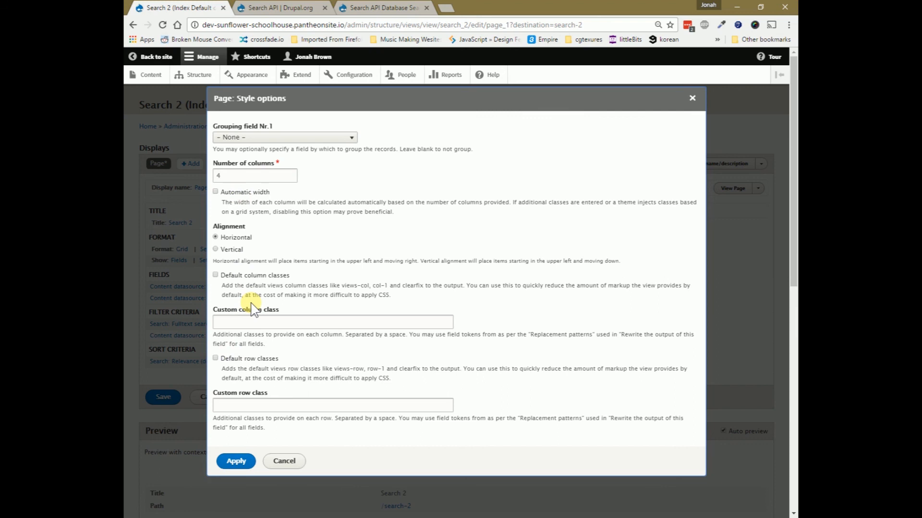
click(241, 322)
text(col)
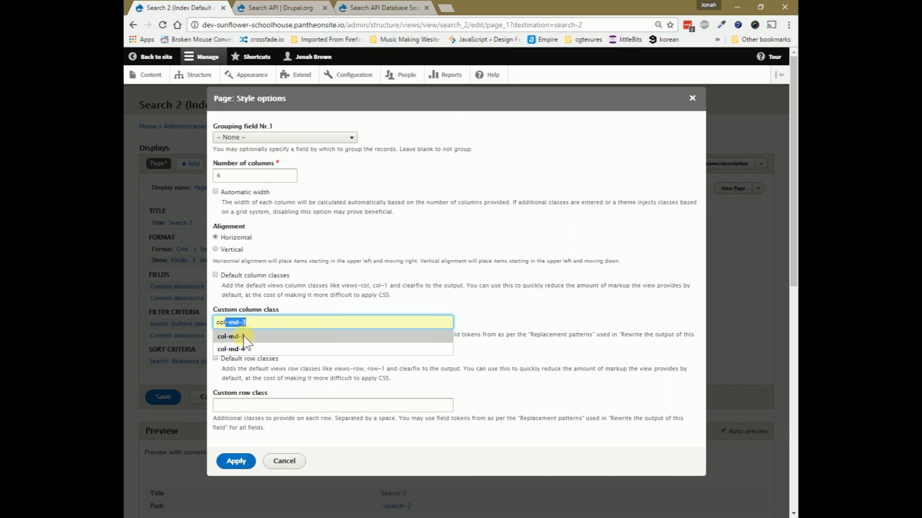
click(232, 336)
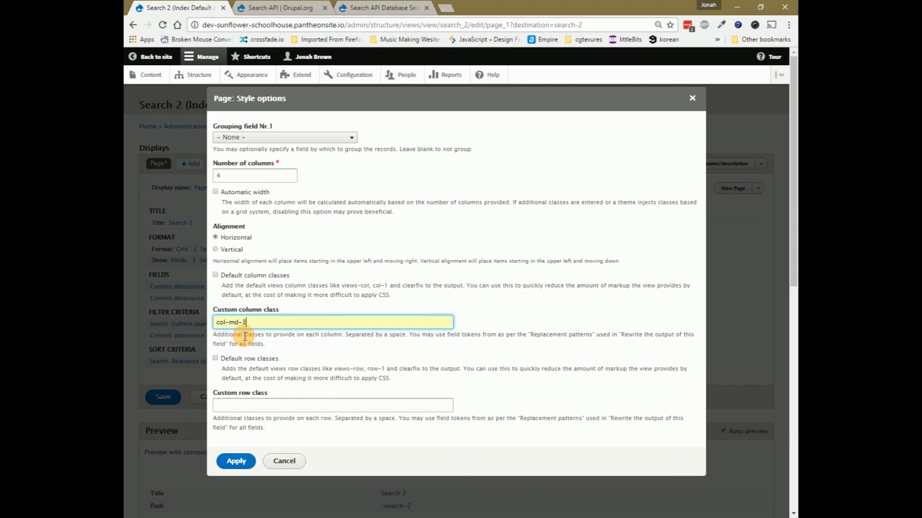
click(261, 406)
text(row)
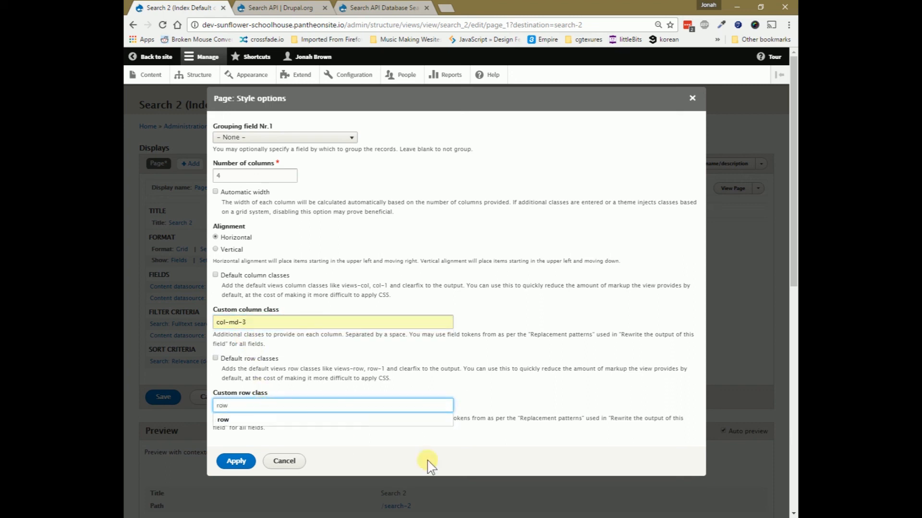
click(242, 461)
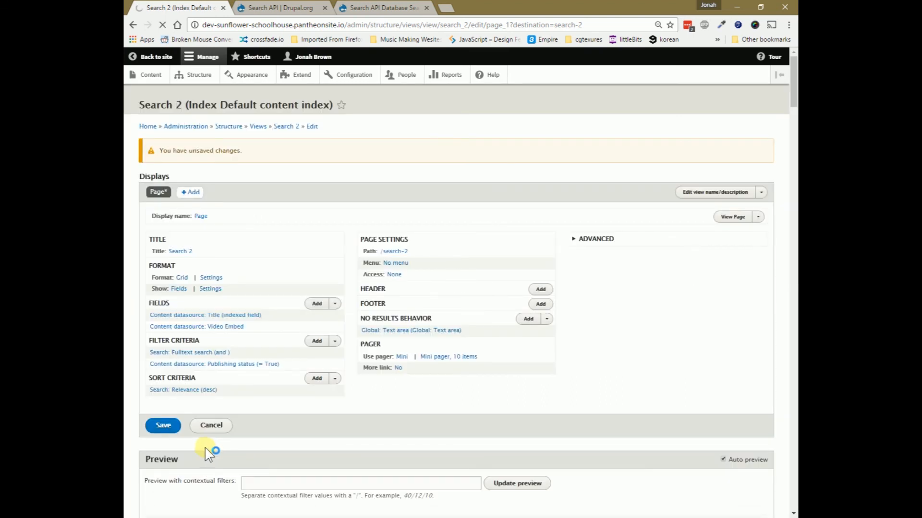
Rearrange the view's fields so that Video Embed comes before Title
click(334, 303)
click(310, 315)
drag(223, 307, 224, 286)
click(235, 343)
Customize the Title field's HTML in its style settings to use an H4 element and apply the field configuration
click(224, 328)
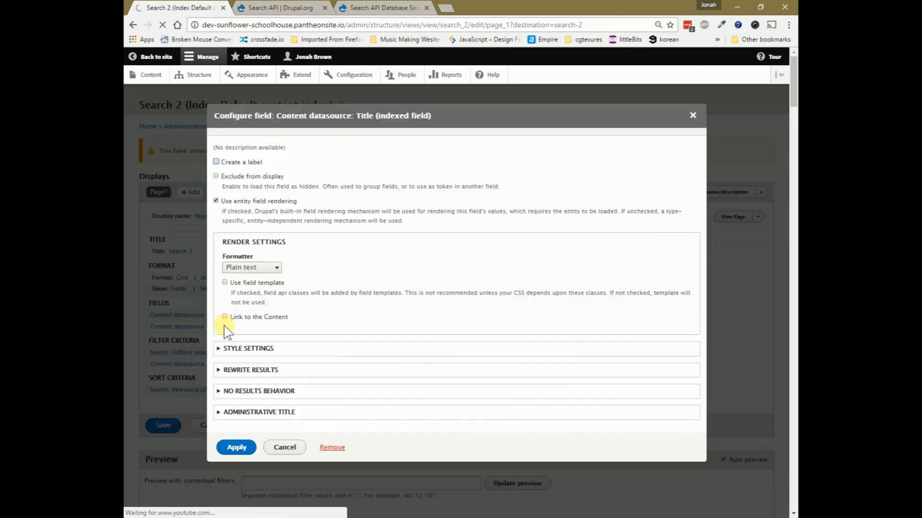
click(244, 350)
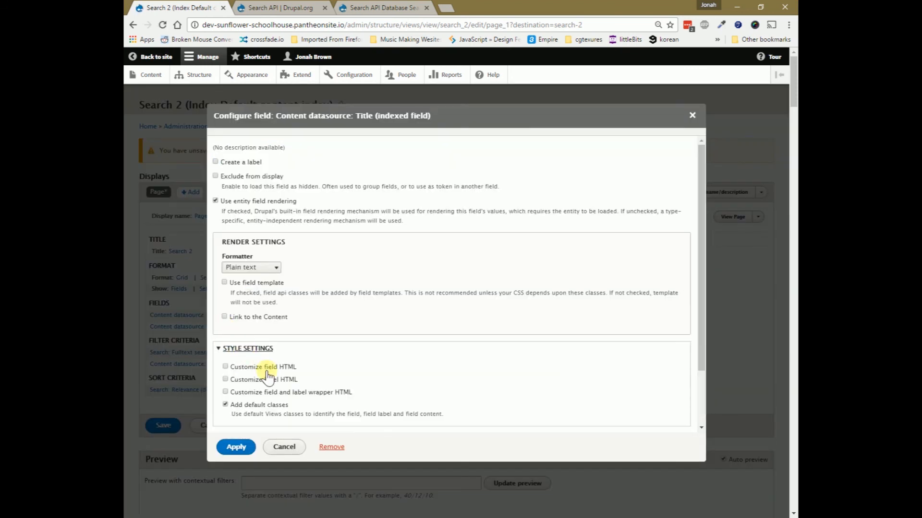
click(246, 367)
click(268, 389)
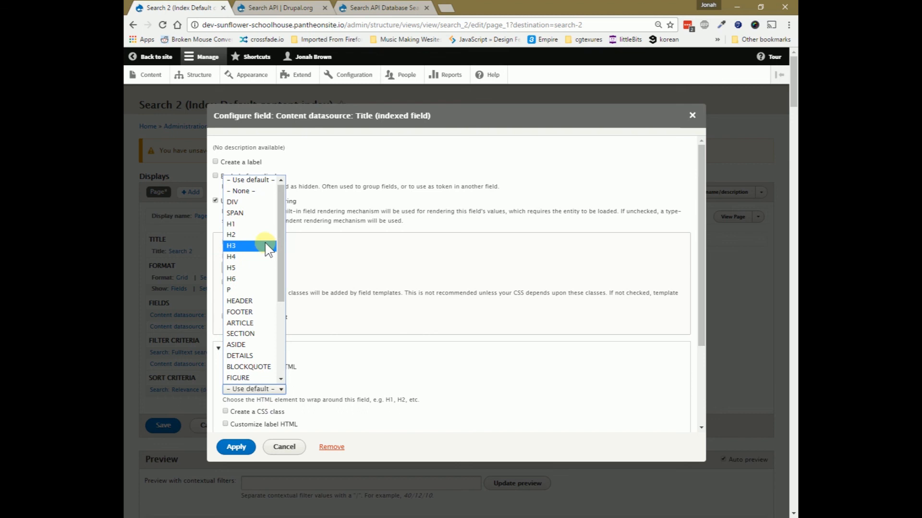
click(269, 257)
scroll(297, 384, down, 3)
click(254, 335)
click(235, 438)
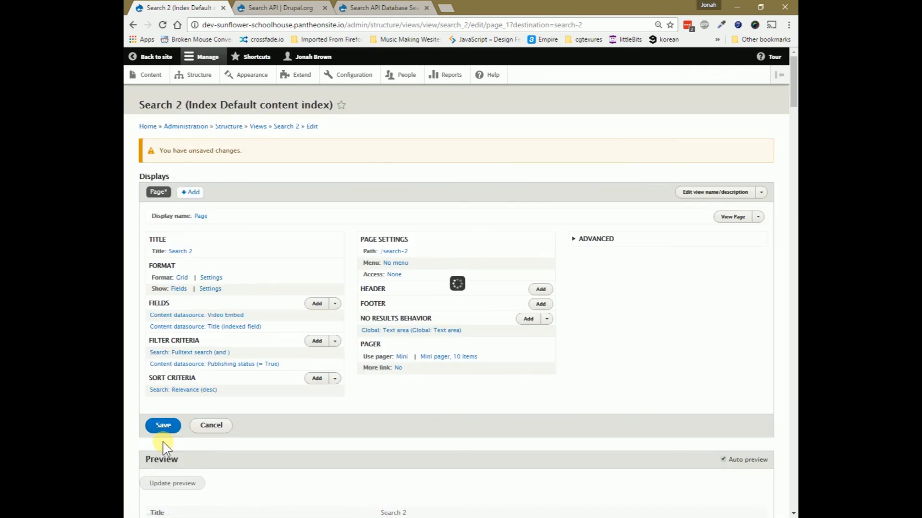
Save the Search 2 view and look over the video grid on its page
click(164, 427)
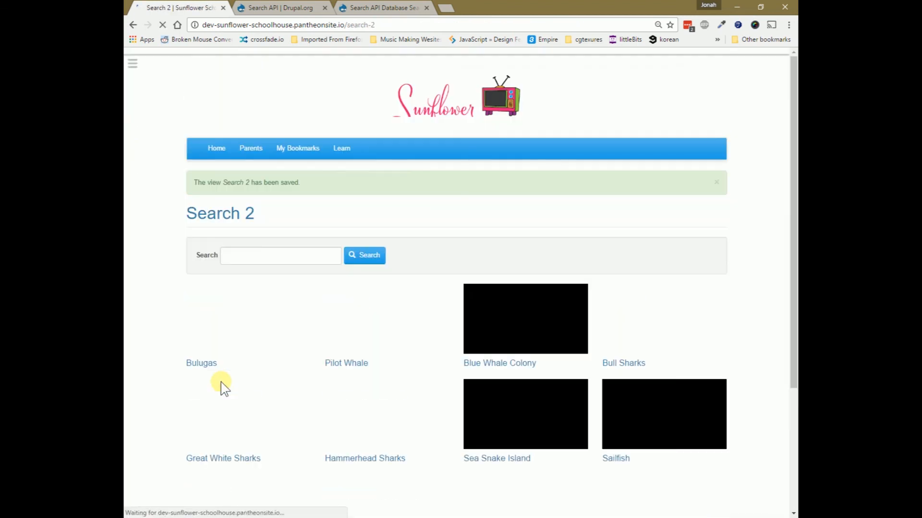
scroll(644, 393, down, 2)
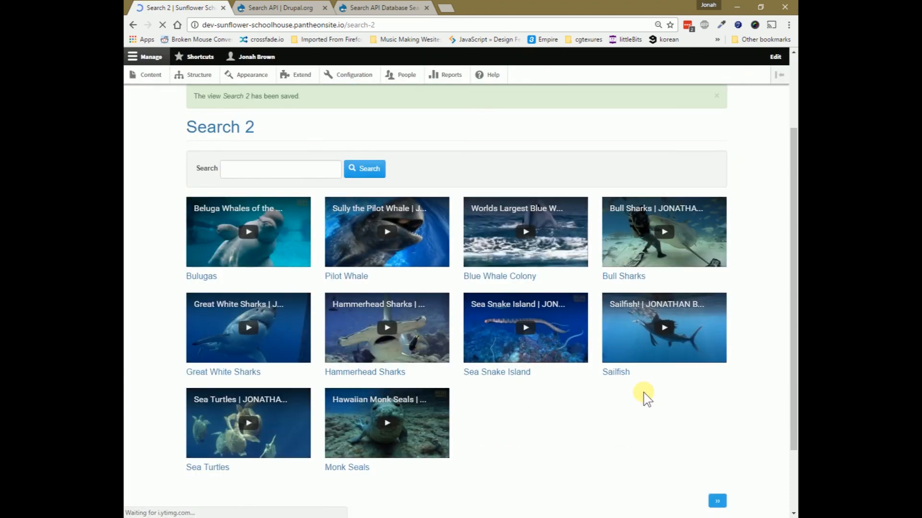
scroll(643, 393, down, 2)
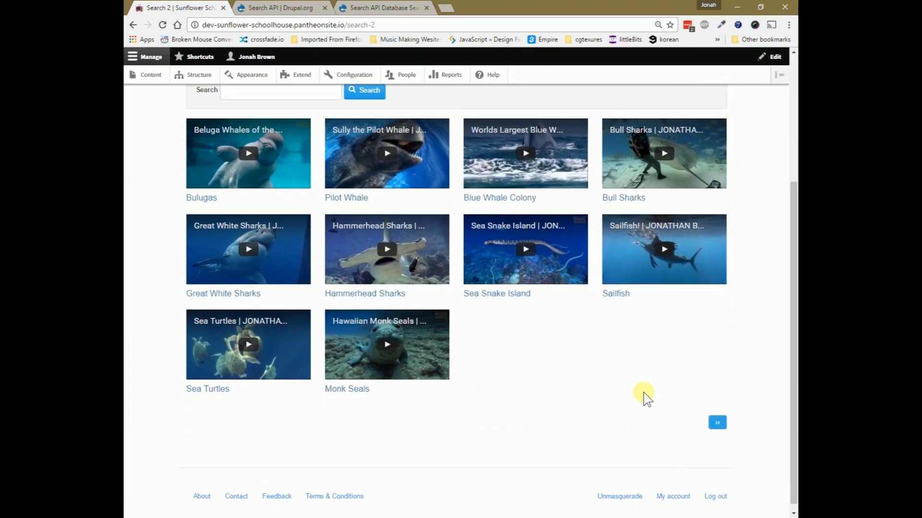
scroll(644, 398, up, 2)
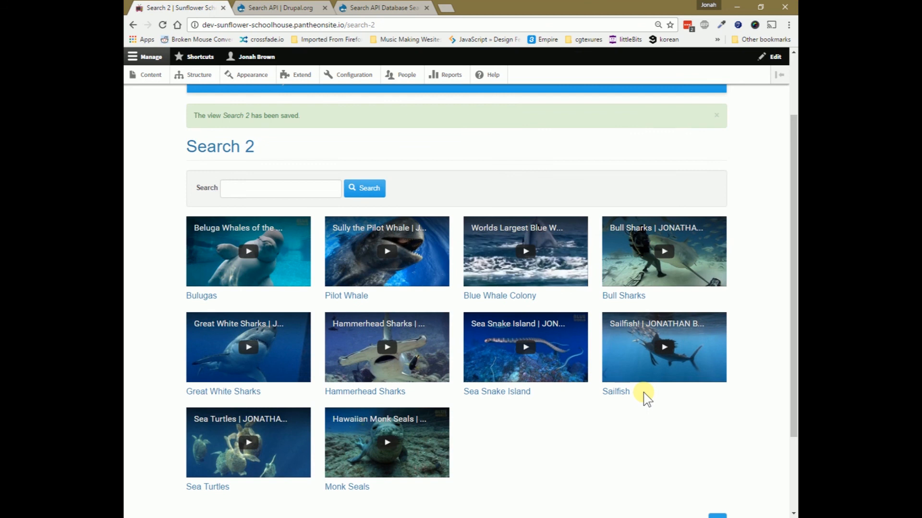
scroll(644, 393, up, 1)
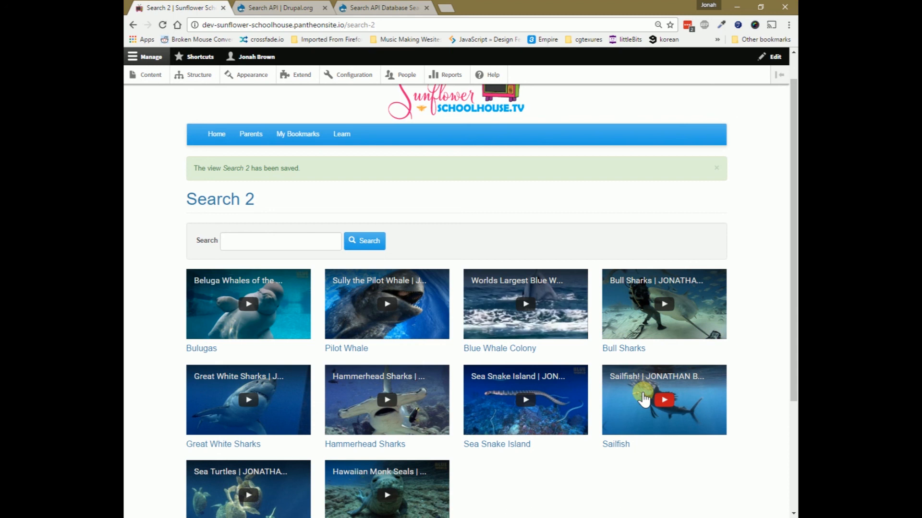
Review the Search API project page on Drupal.org and the release notes of version 8.x-1.0-beta4
click(279, 8)
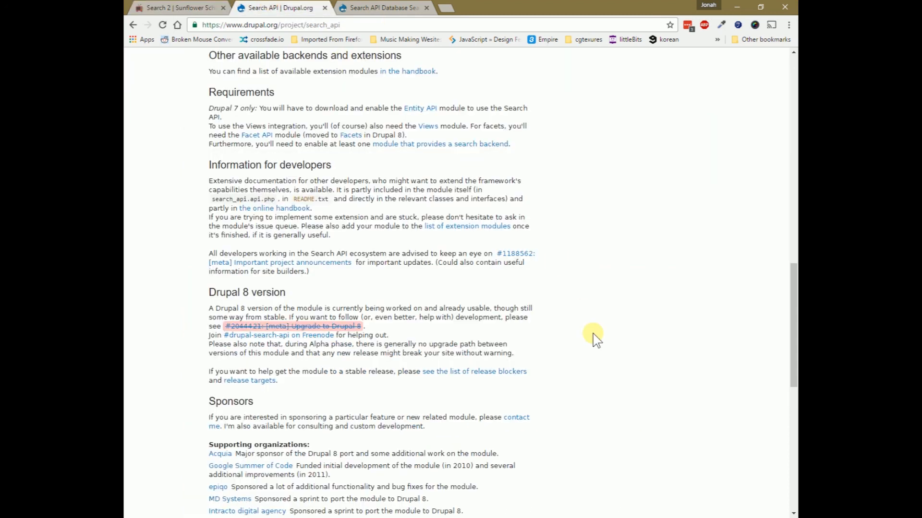
scroll(594, 337, down, 3)
scroll(594, 338, up, 10)
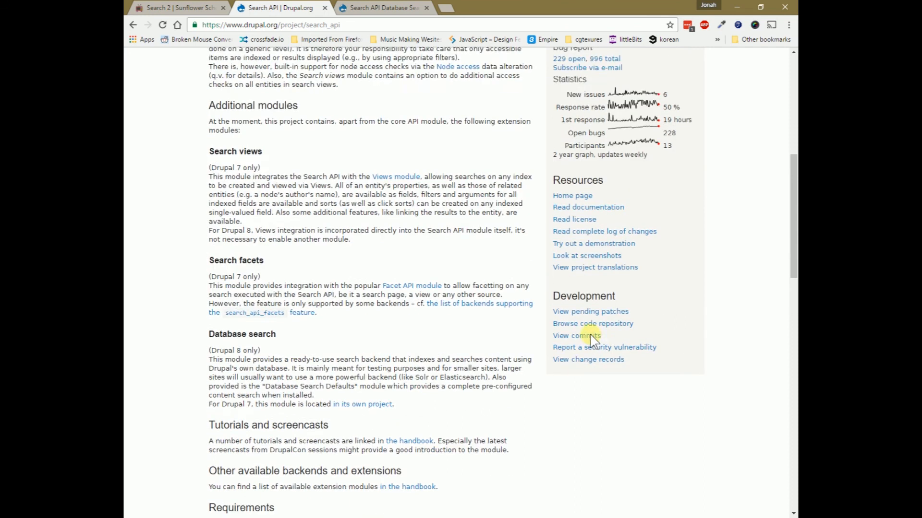
scroll(594, 339, down, 15)
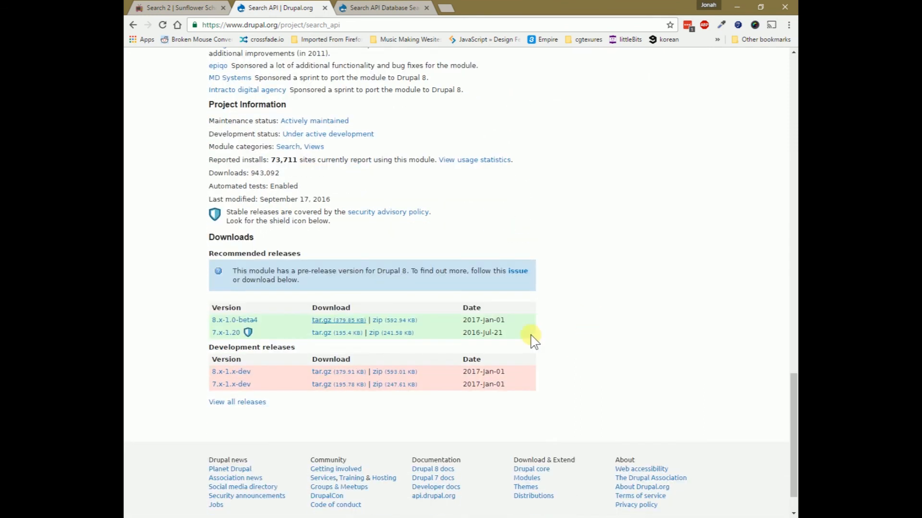
click(247, 321)
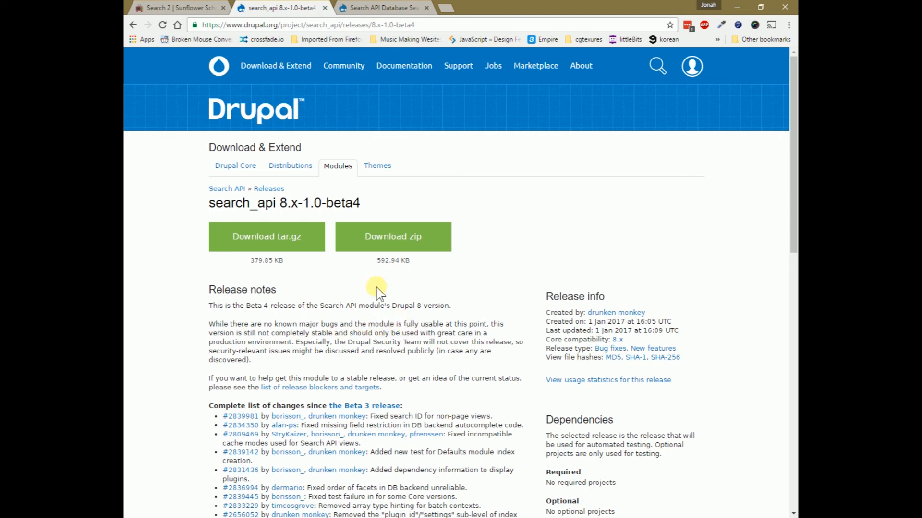
click(130, 26)
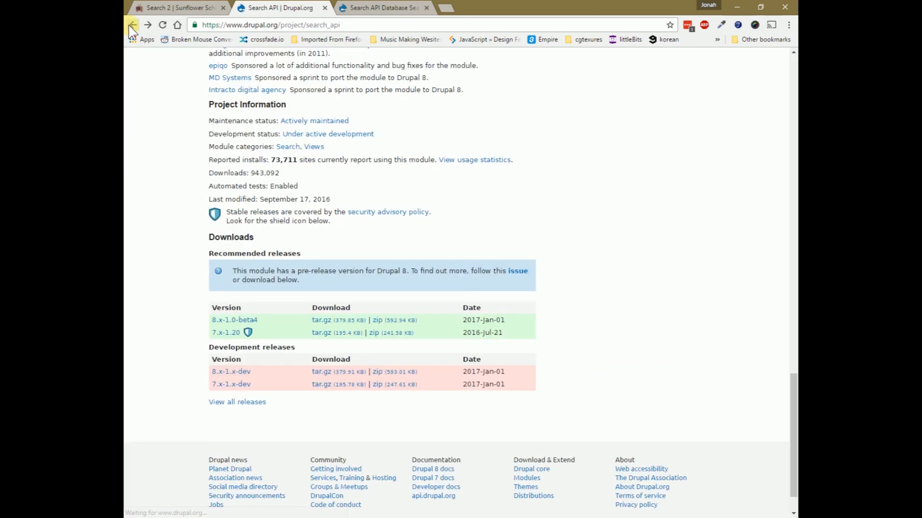
Return to the Search 2 page and start a new search entry
click(163, 8)
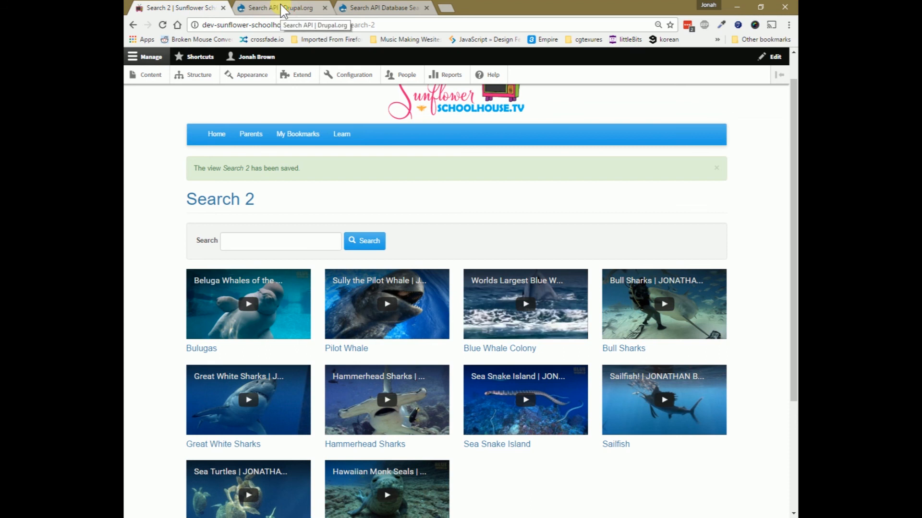
click(261, 244)
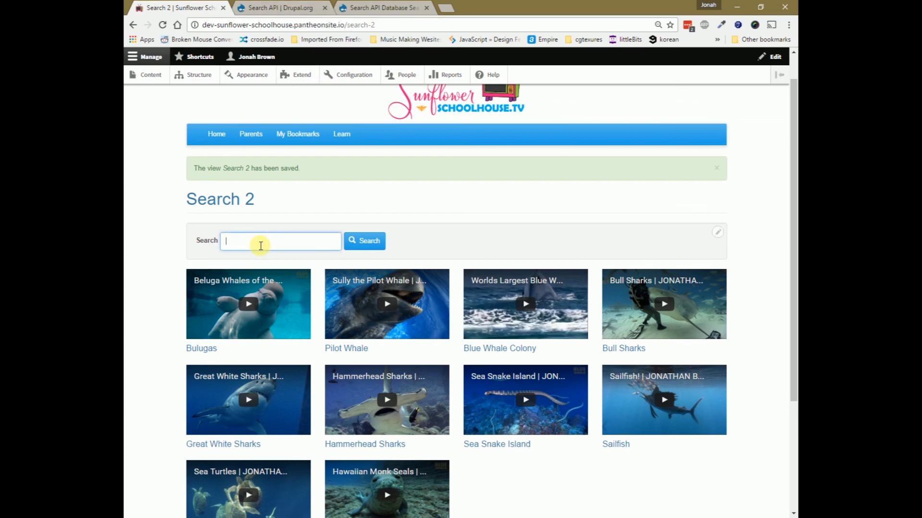